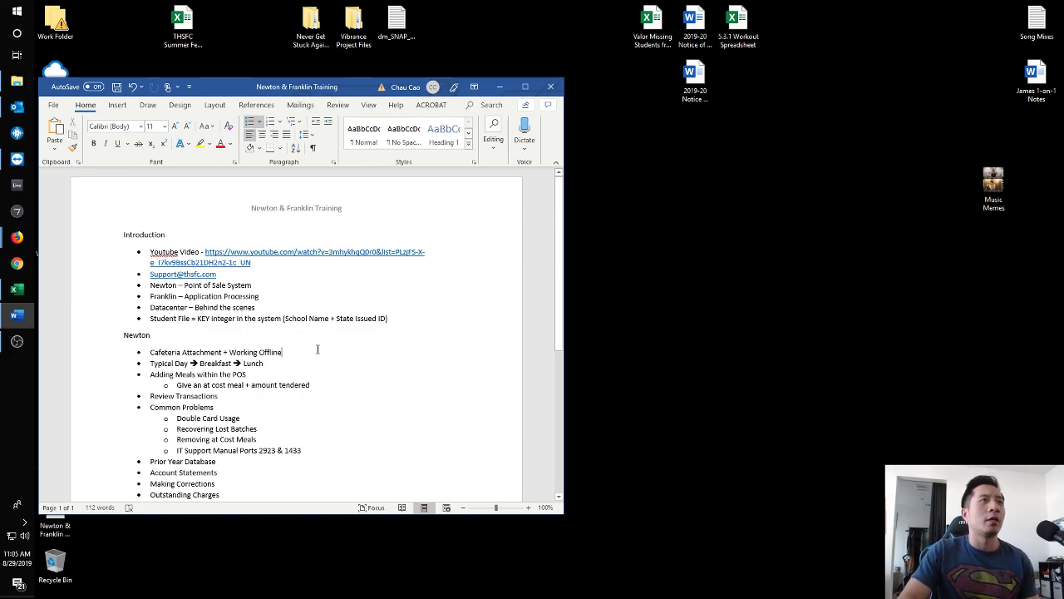
Launch Newton and point both the application and database servers at sc.thsfc.com.
scroll(317, 349, down, 3)
click(17, 11)
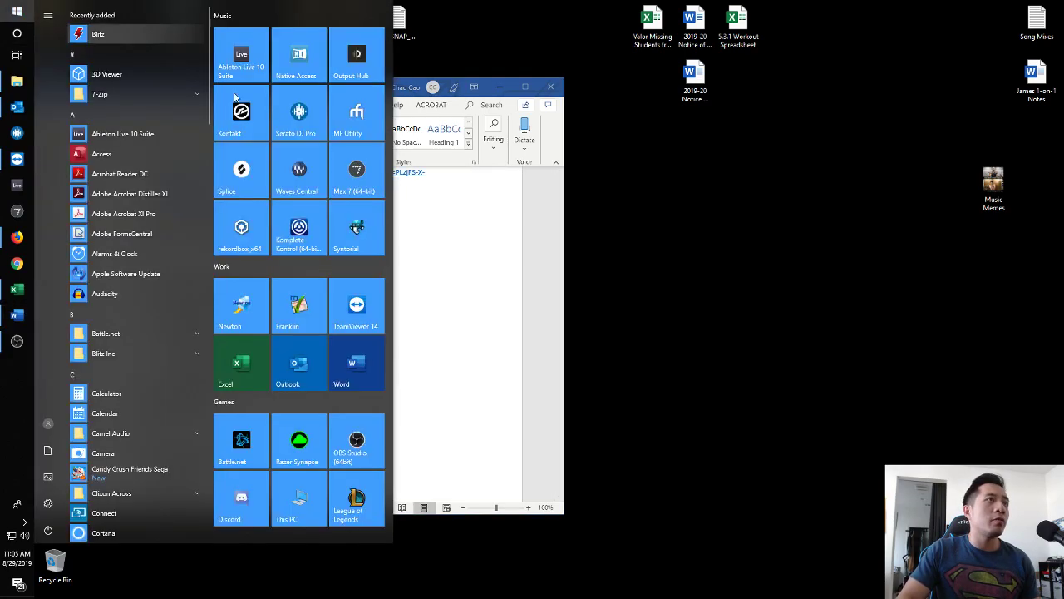
click(259, 298)
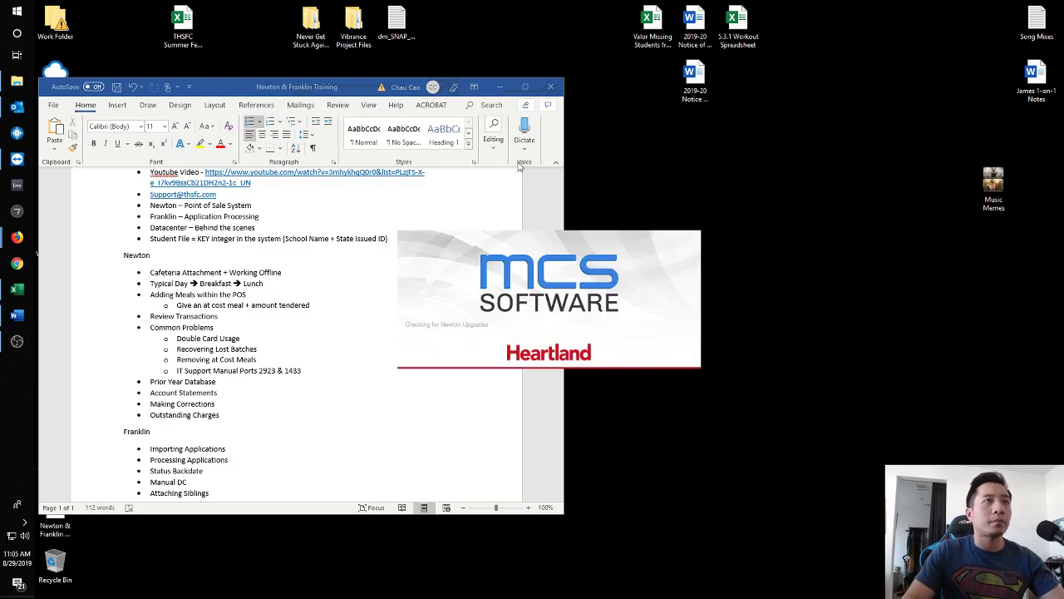
click(587, 207)
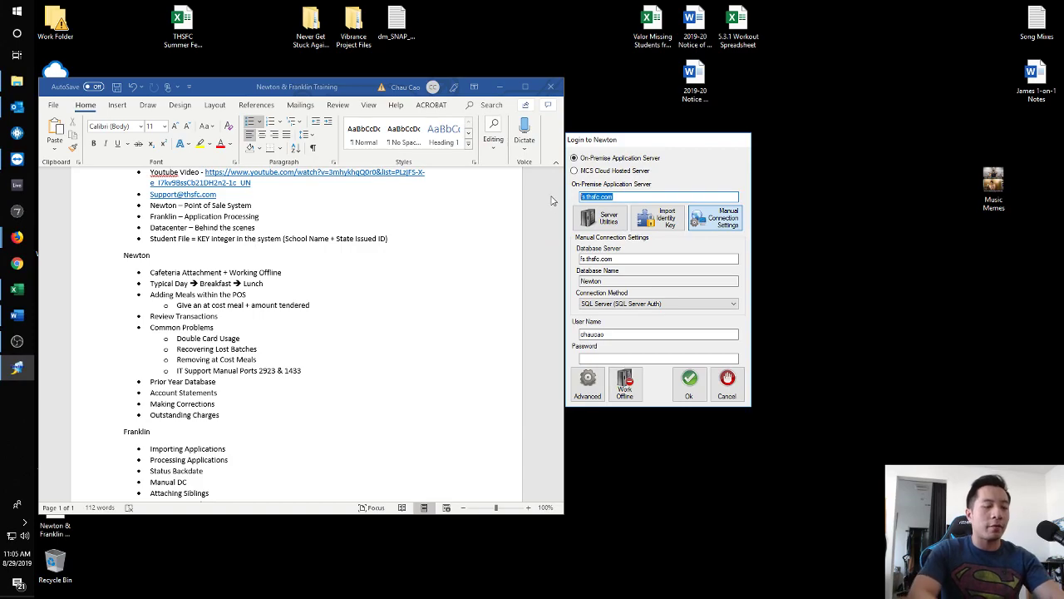
text(sc)
key(ctrl+a)
key(ctrl+c)
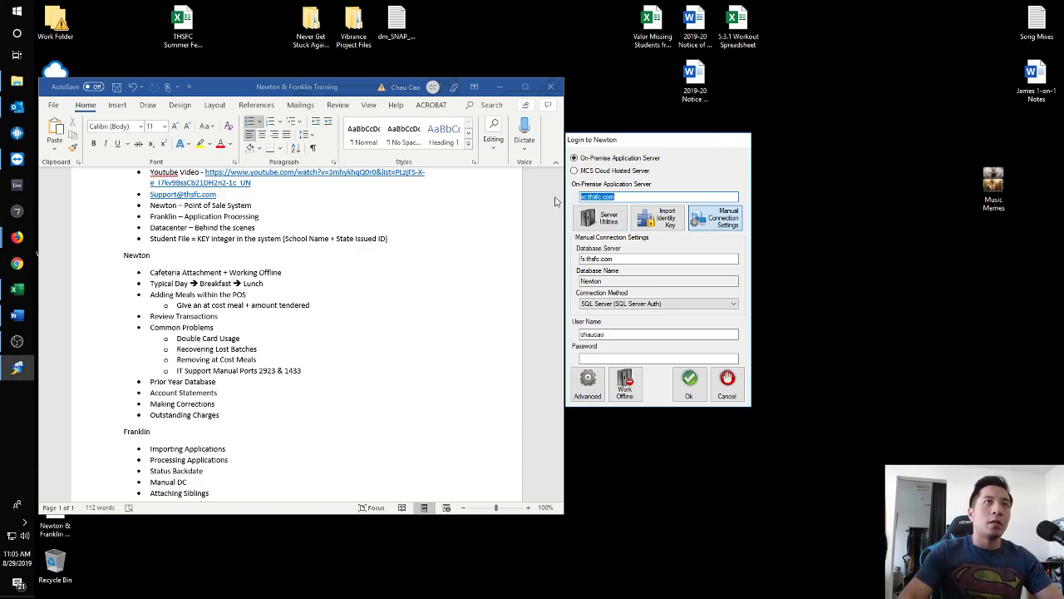
click(611, 256)
key(ctrl+a)
key(ctrl+v)
Attempt sign-in with the account password, dismiss the connection error, and relaunch Newton.
click(612, 357)
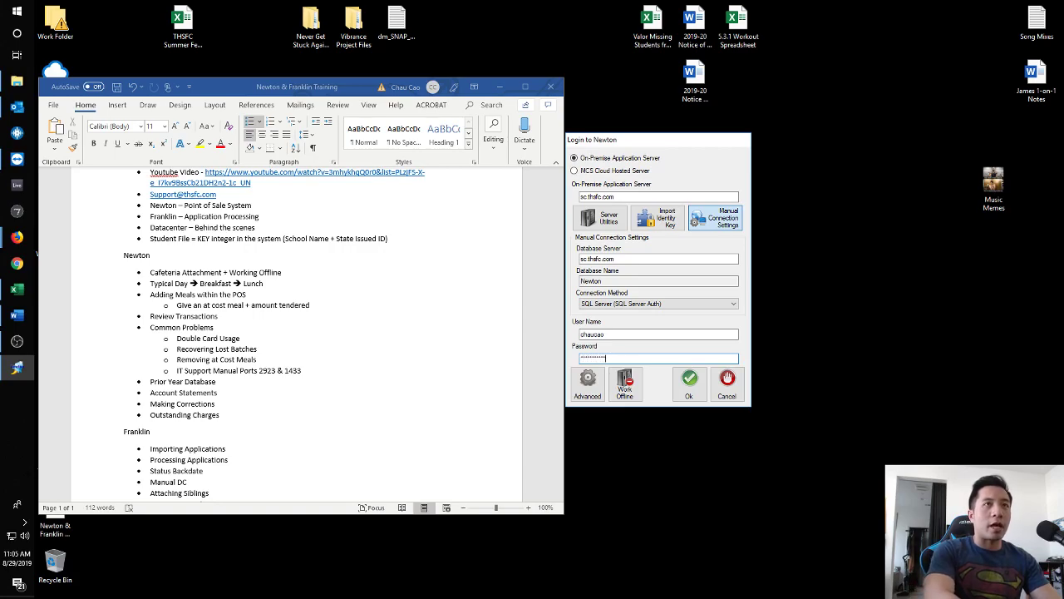
key(Return)
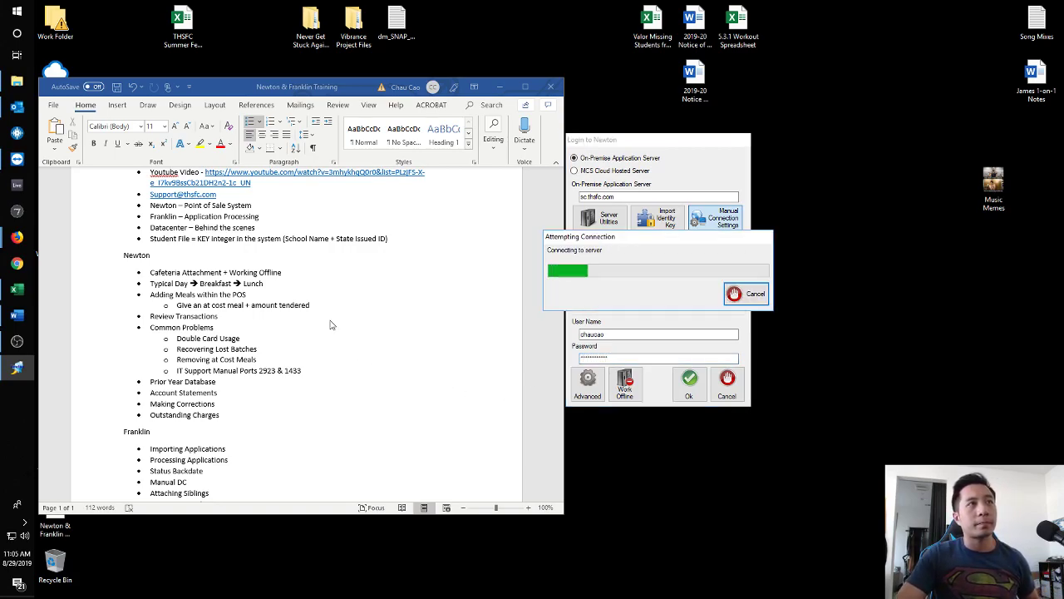
click(623, 345)
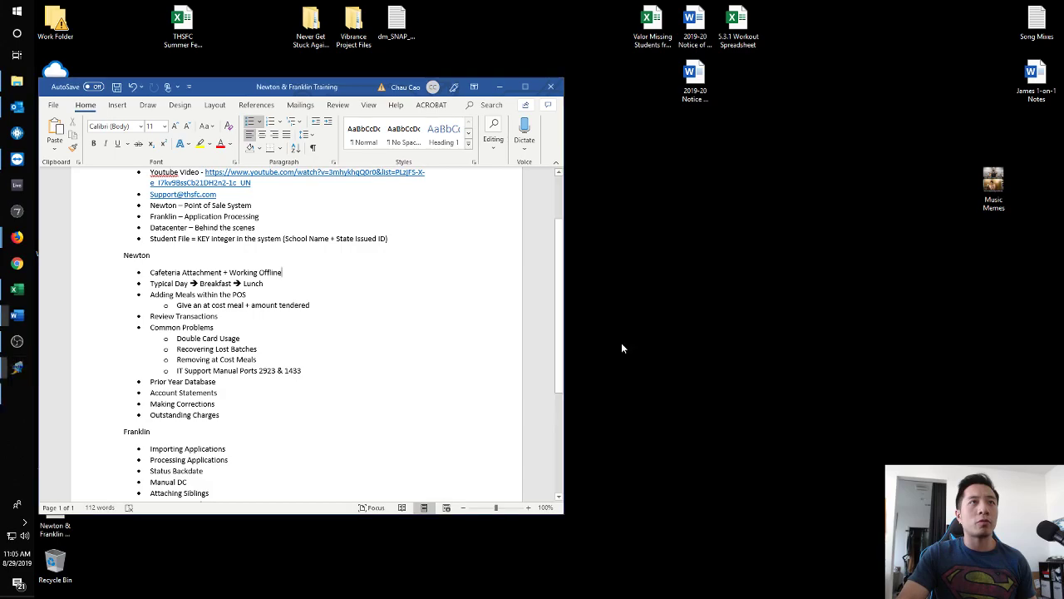
click(22, 13)
click(241, 309)
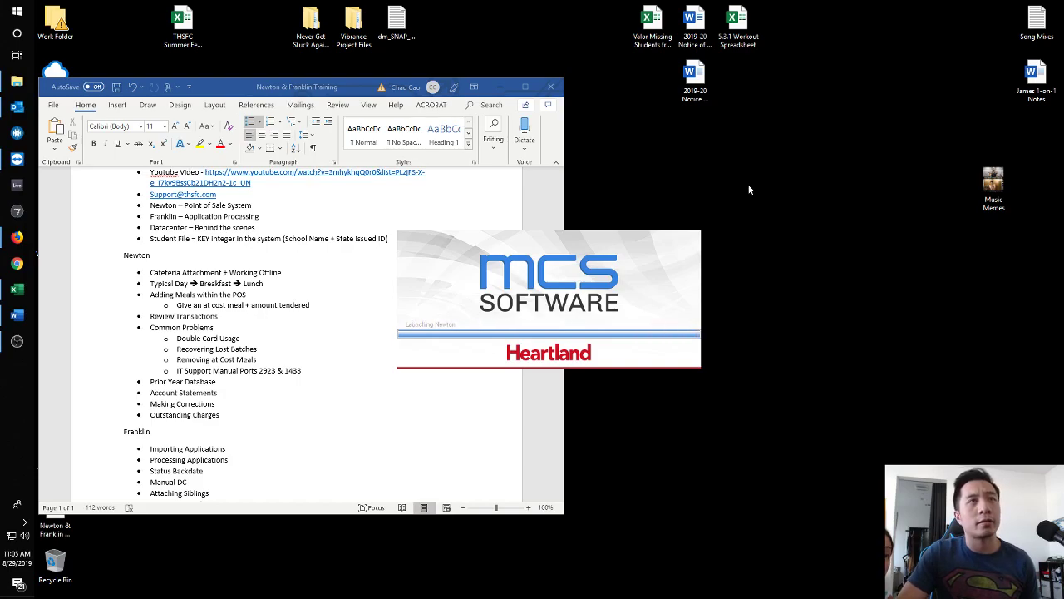
Hide the server settings and sign in with the account password.
click(449, 365)
click(519, 177)
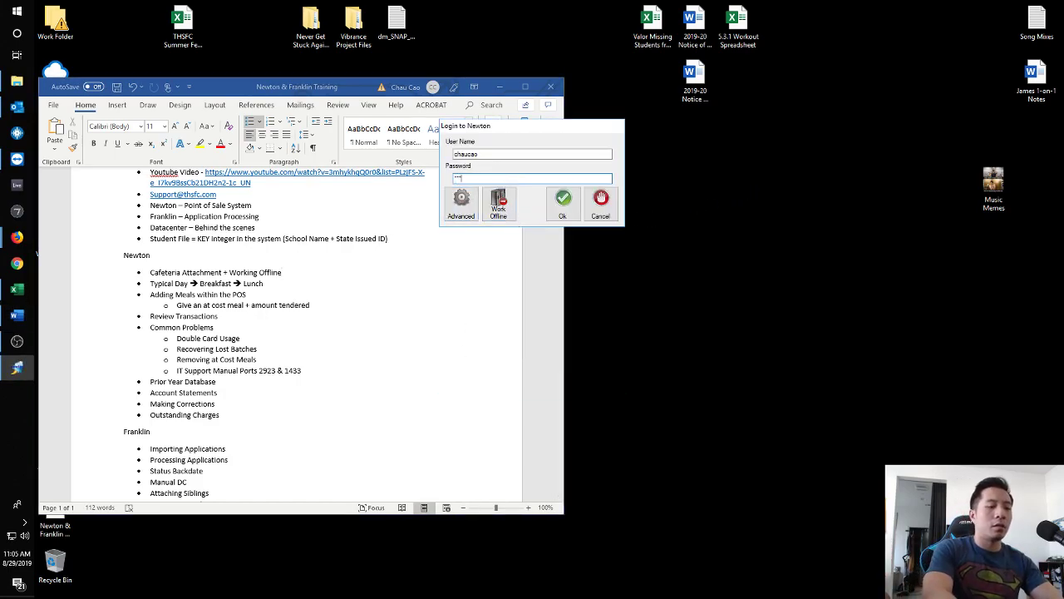
key(Return)
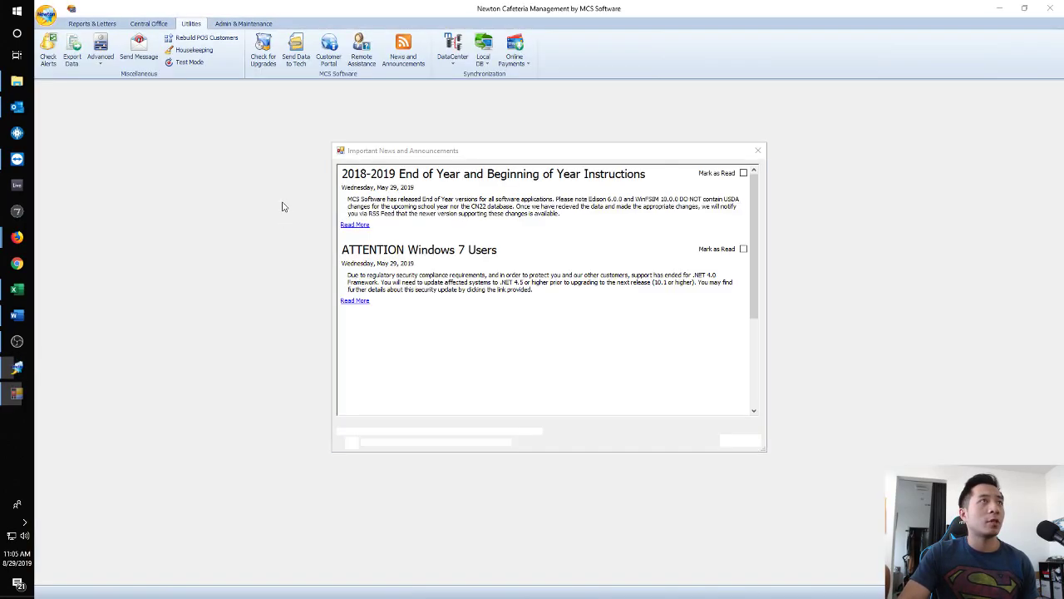
Close the news window and select the (99999) The Healthy School cafeteria.
click(757, 151)
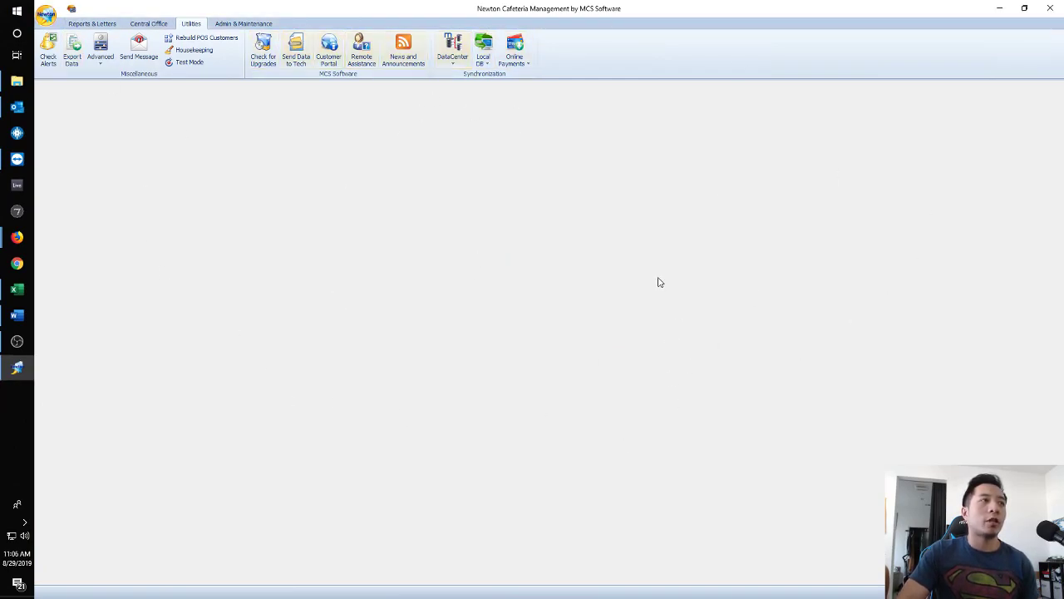
click(46, 15)
click(60, 38)
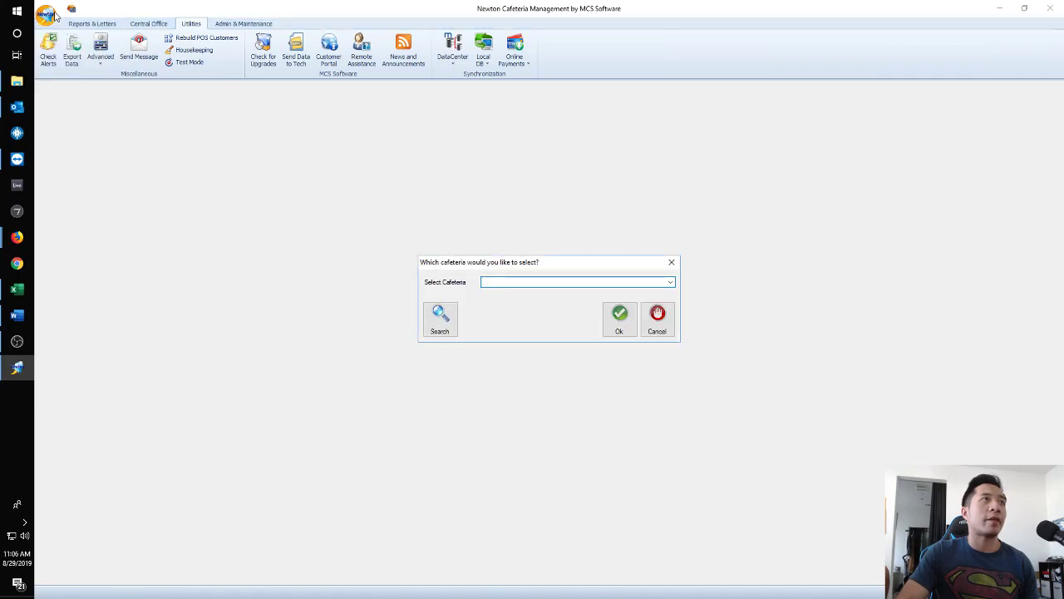
click(670, 282)
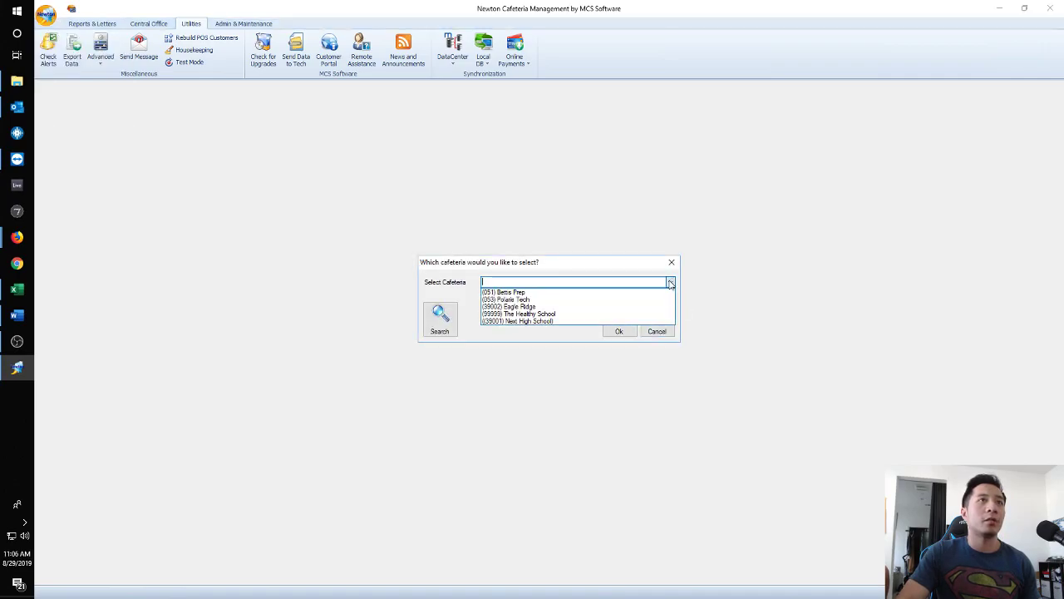
click(531, 315)
click(670, 283)
click(631, 313)
click(620, 320)
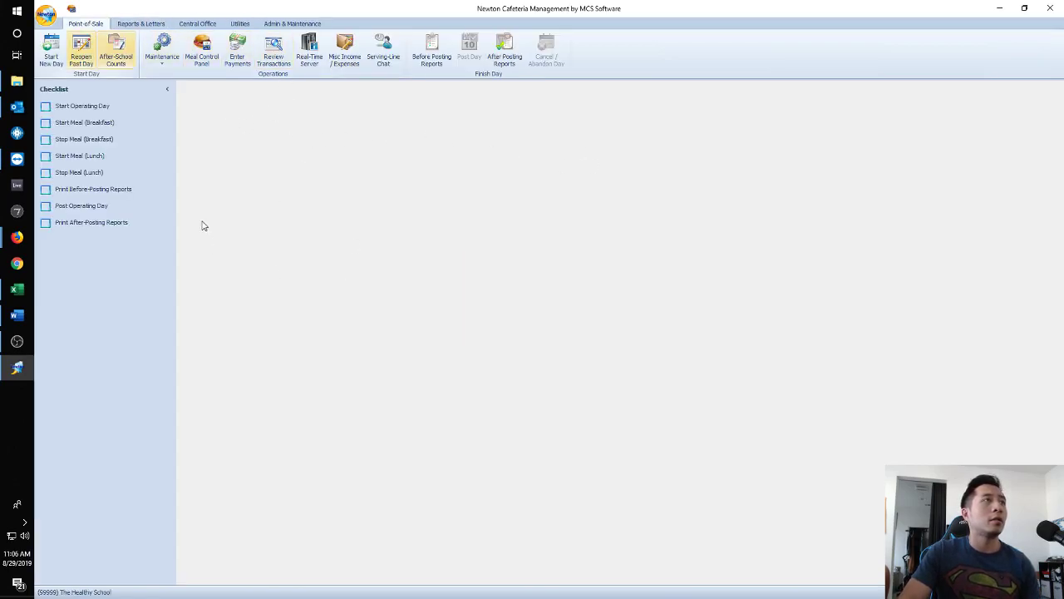
click(241, 24)
click(289, 25)
click(244, 25)
click(520, 65)
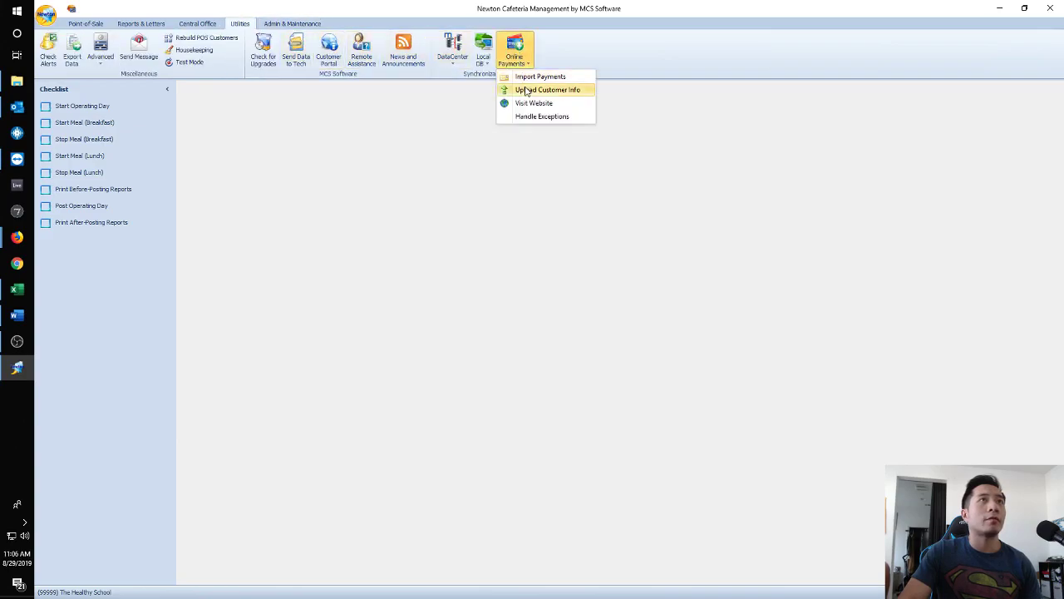
click(526, 90)
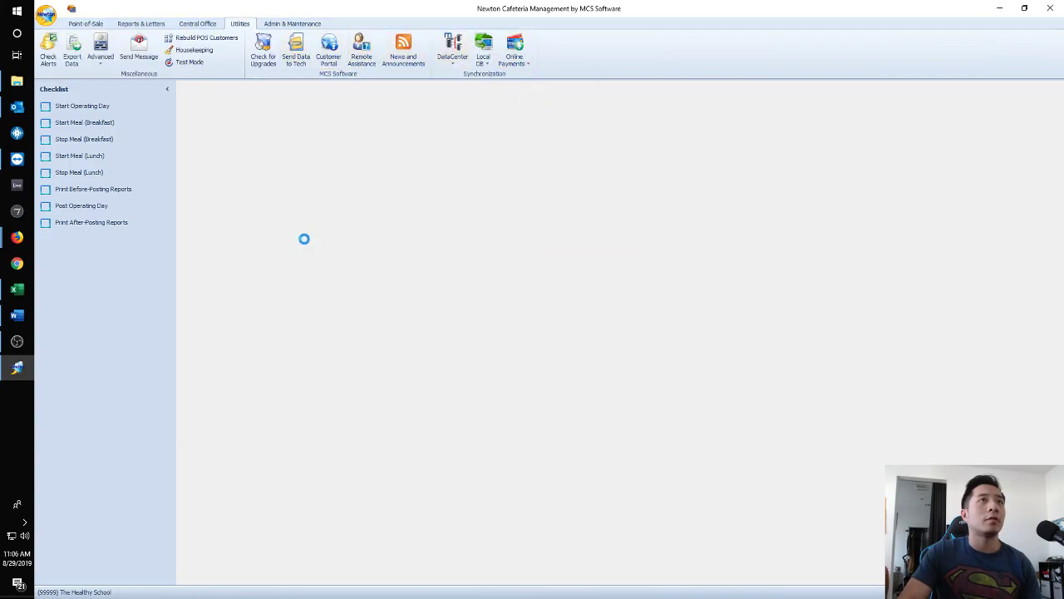
click(602, 342)
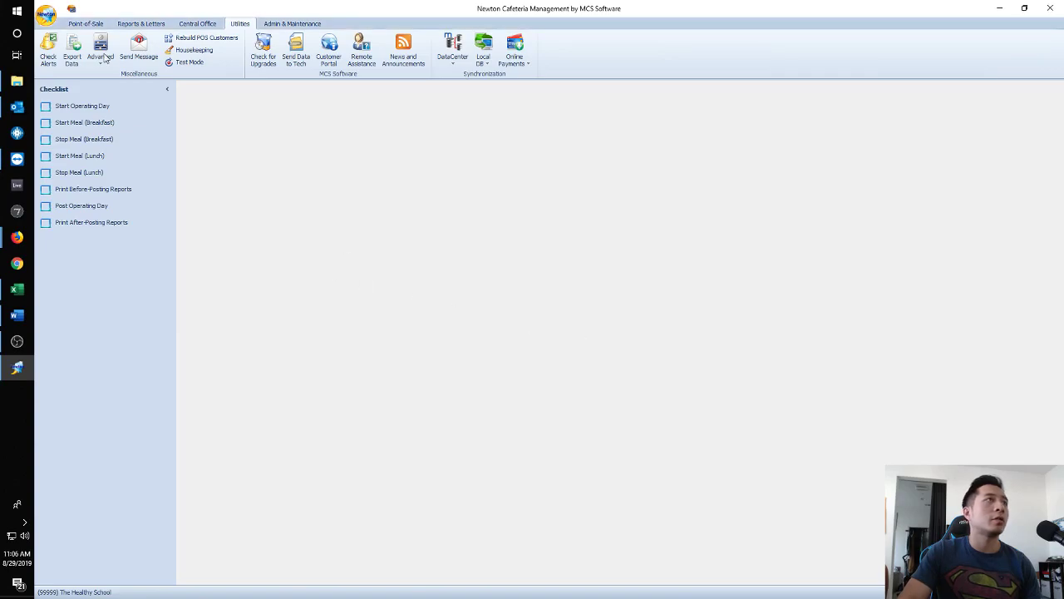
click(86, 24)
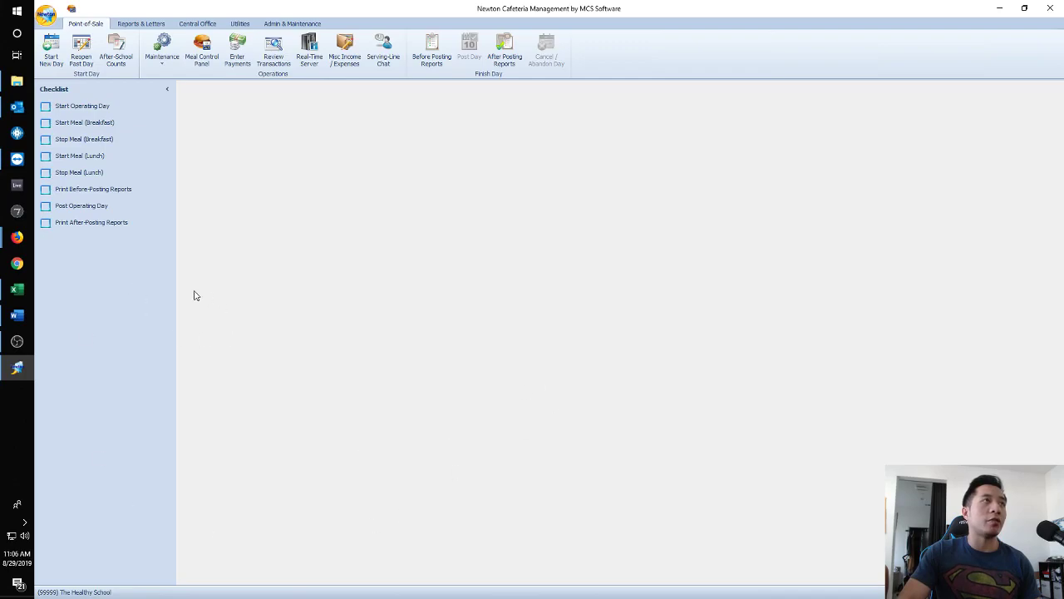
Start the operating day with serve date 8/29/2019.
click(77, 107)
drag(551, 223, 556, 209)
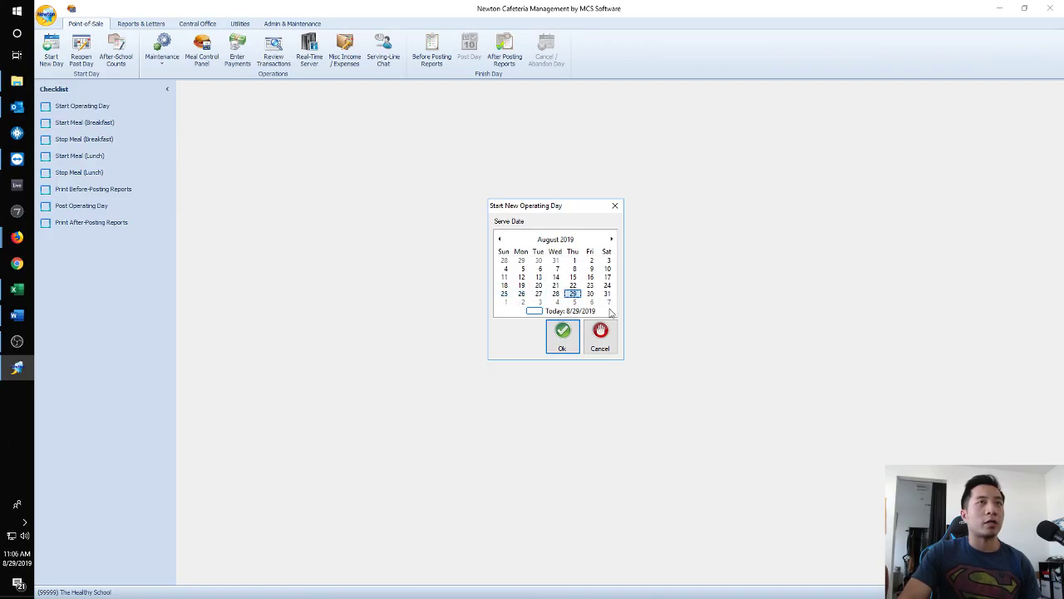
click(562, 336)
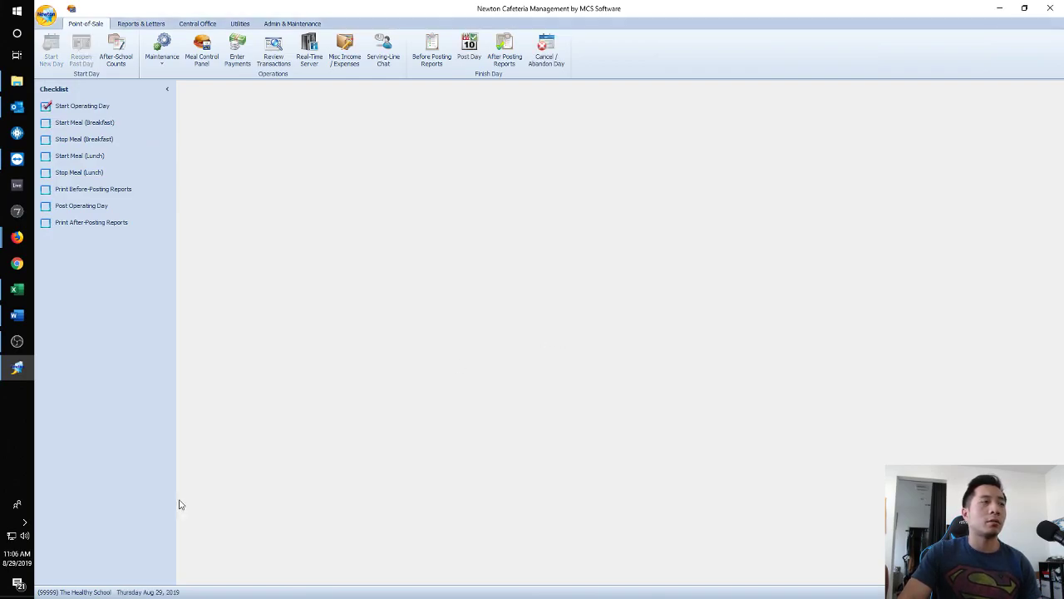
Start the Breakfast meal for Aug 29.
mouse_move(149, 593)
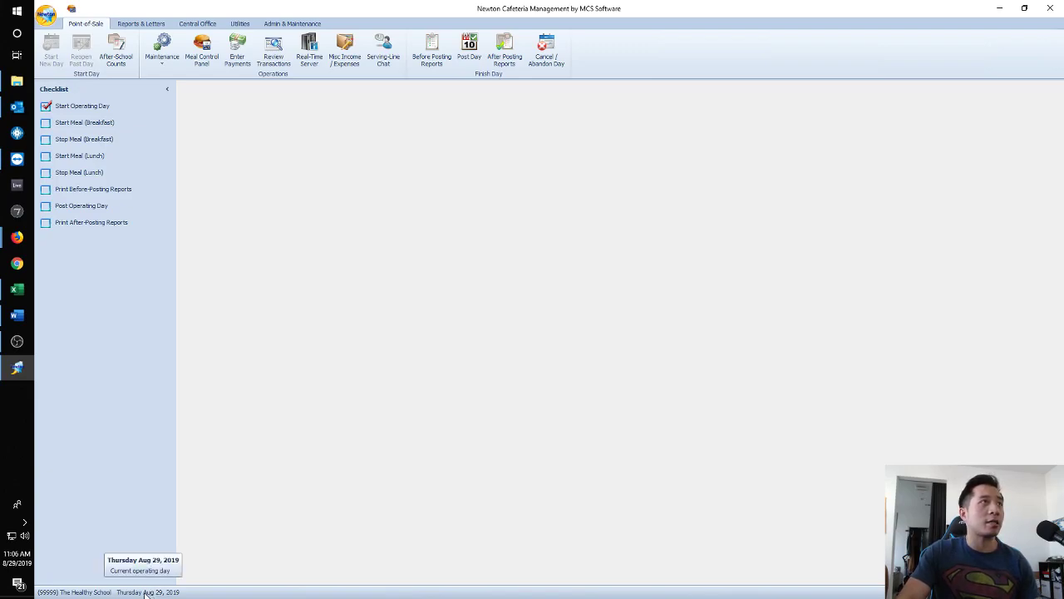
click(75, 122)
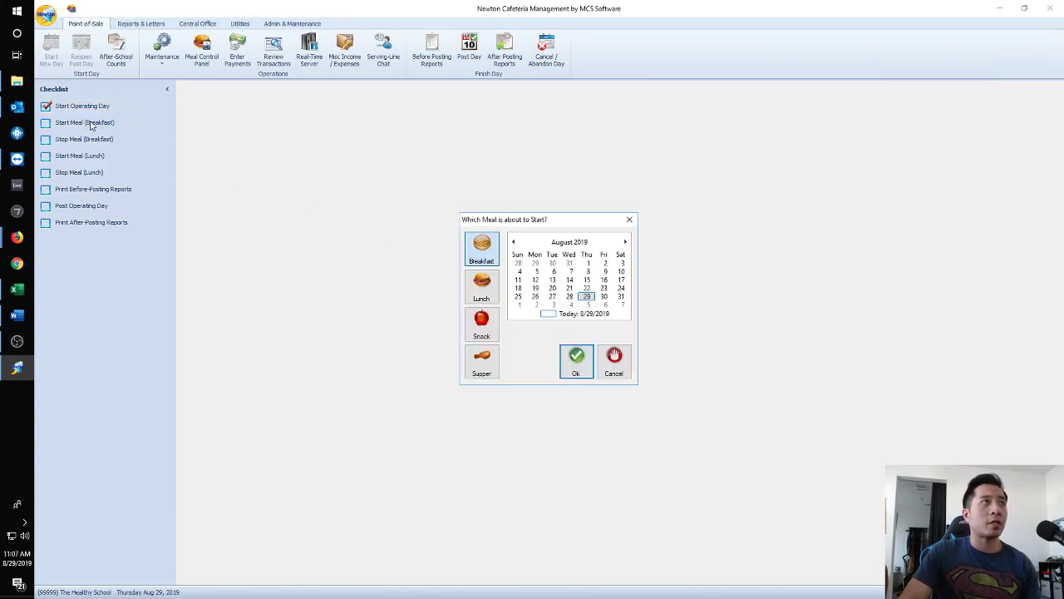
click(578, 364)
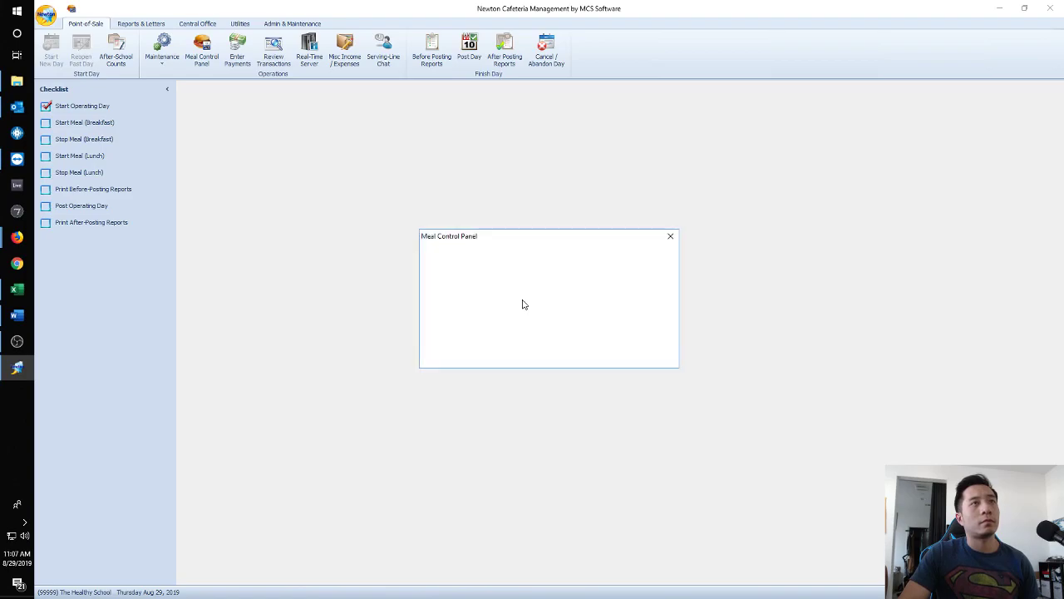
Launch the Main Machine breakfast serving line, attach it, and log in to NewtonPOS.
click(485, 345)
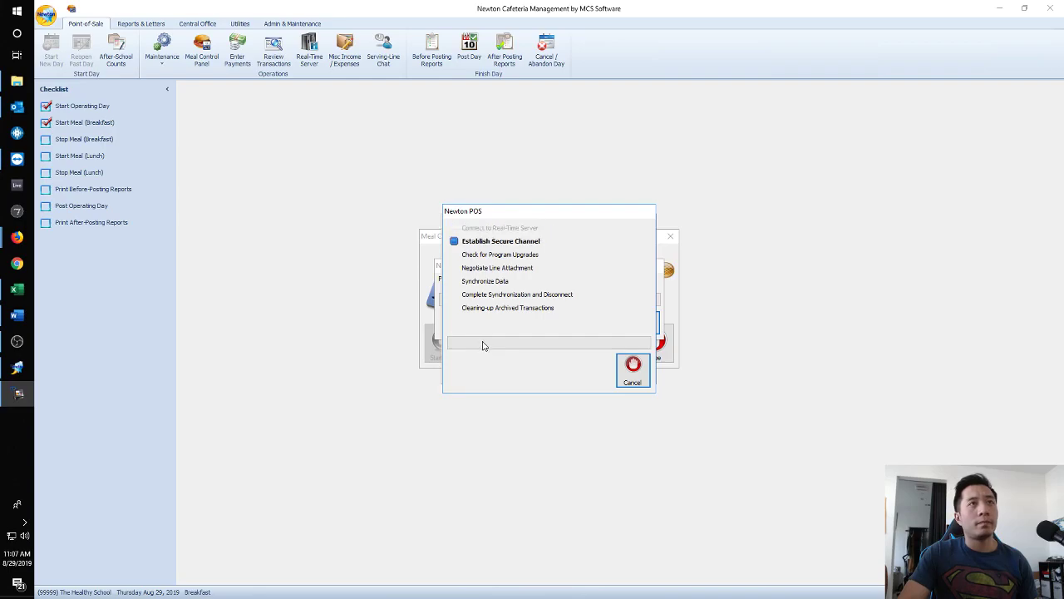
click(629, 399)
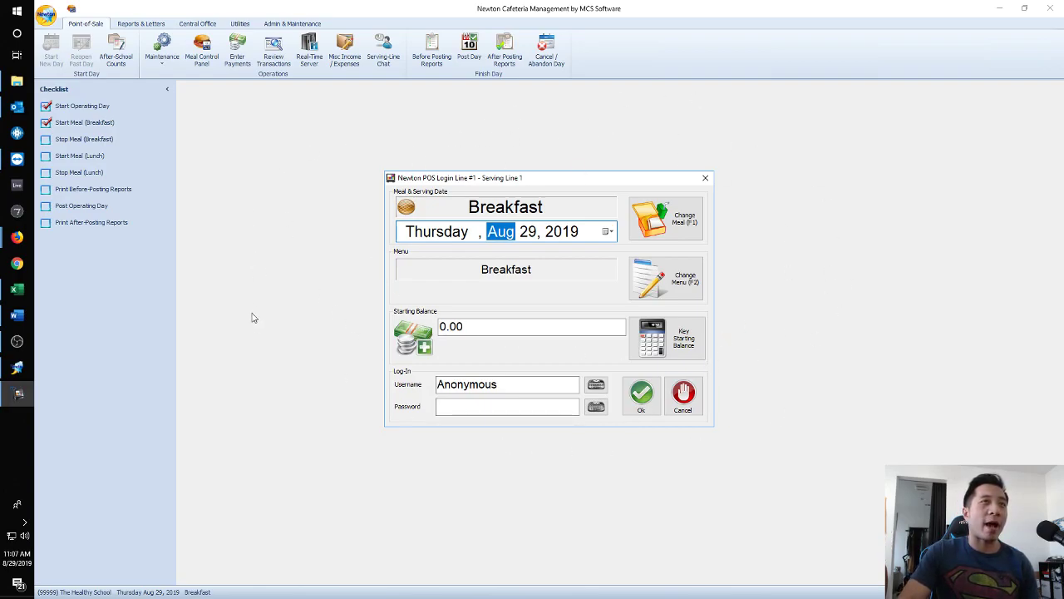
click(641, 399)
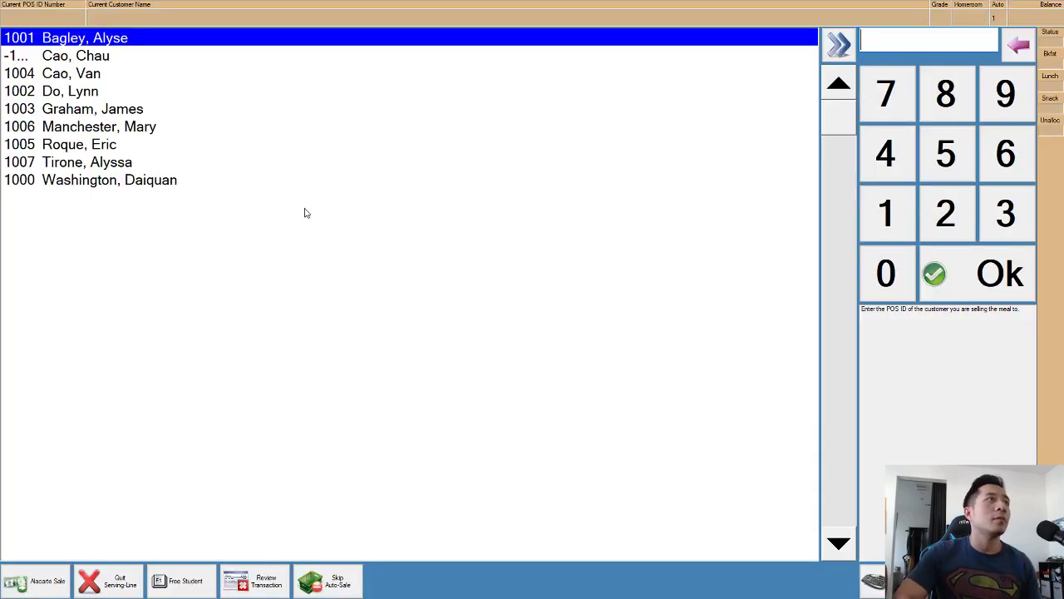
key(Down)
key(Down)
key(Down)
key(Down)
key(Down)
key(Down)
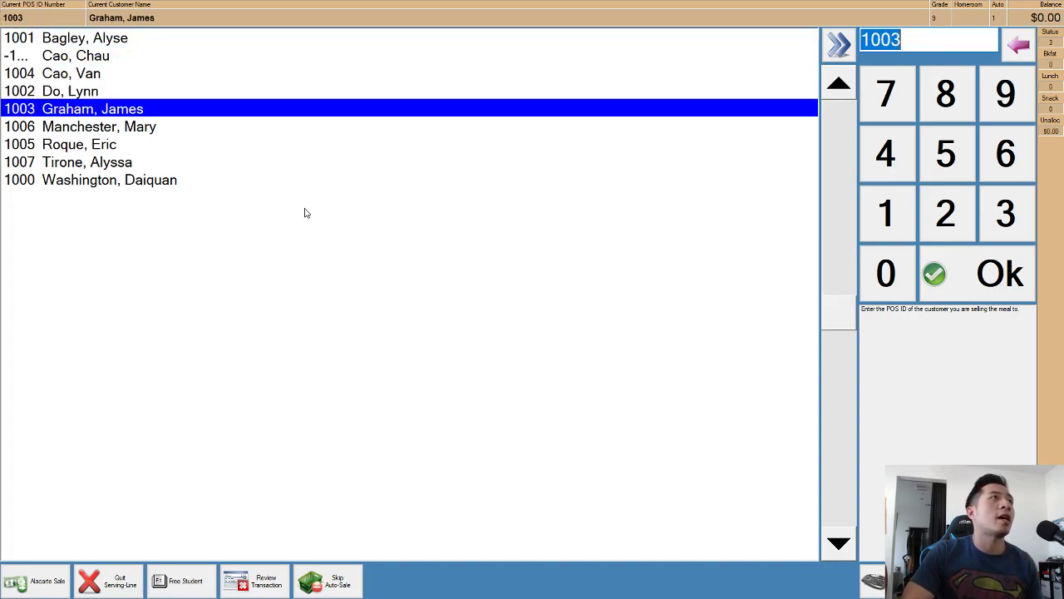
key(Up)
key(Up)
key(Up)
key(Up)
key(Up)
key(Up)
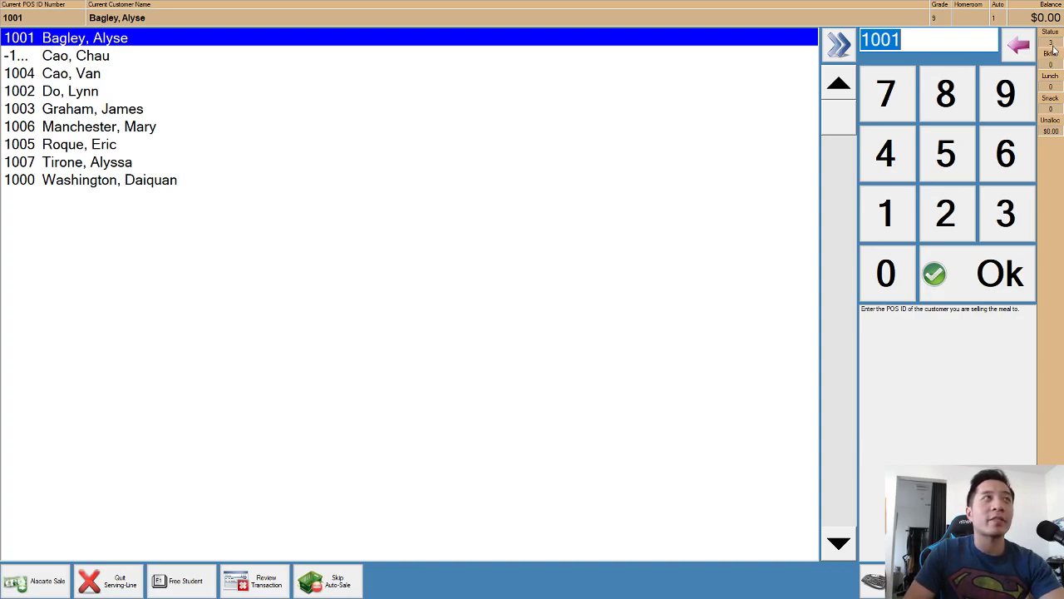
key(Down)
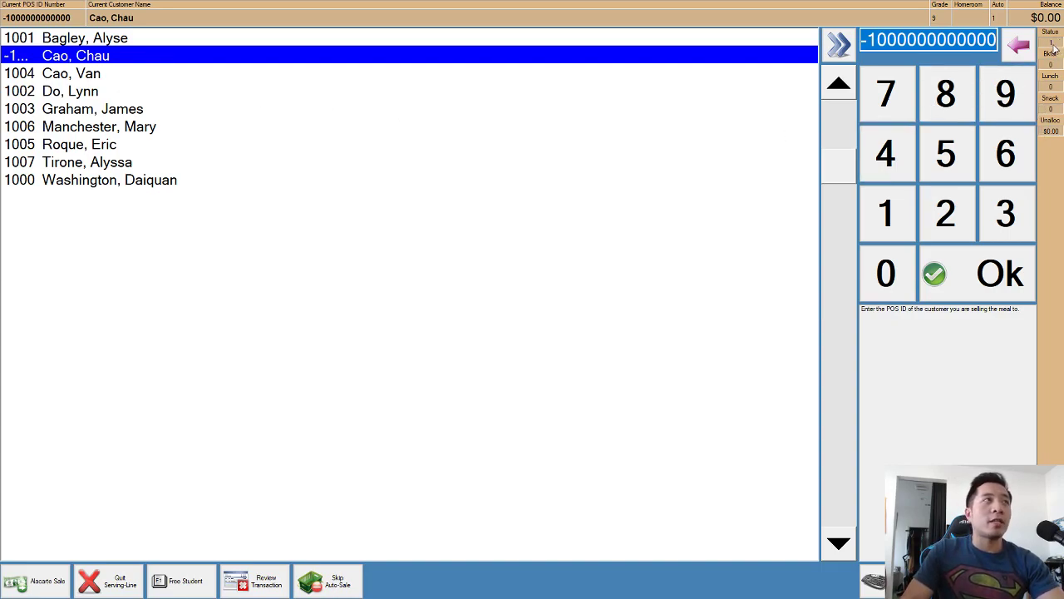
key(Down)
key(Down)
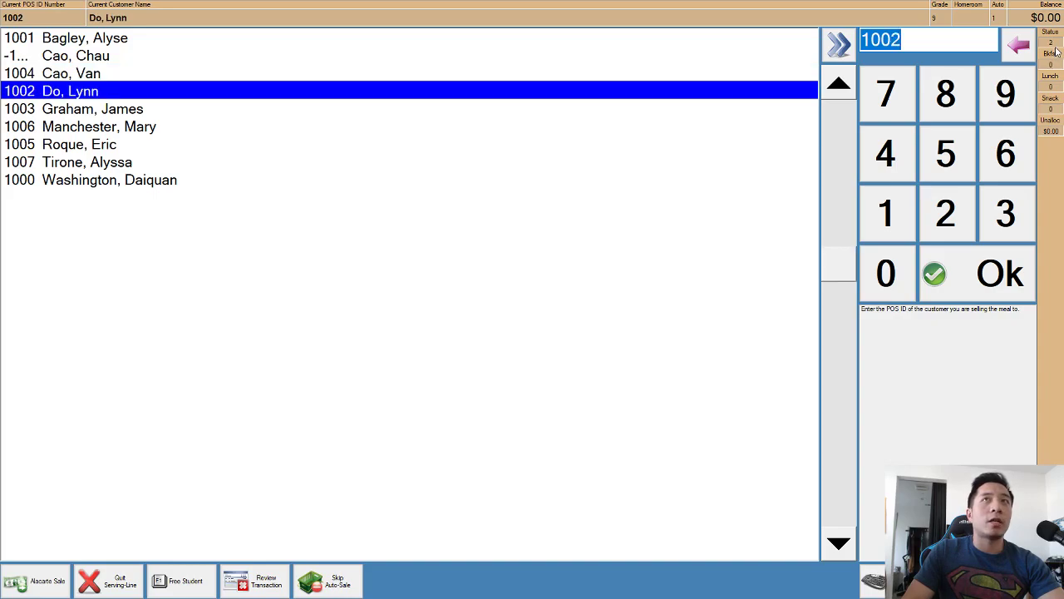
key(Up)
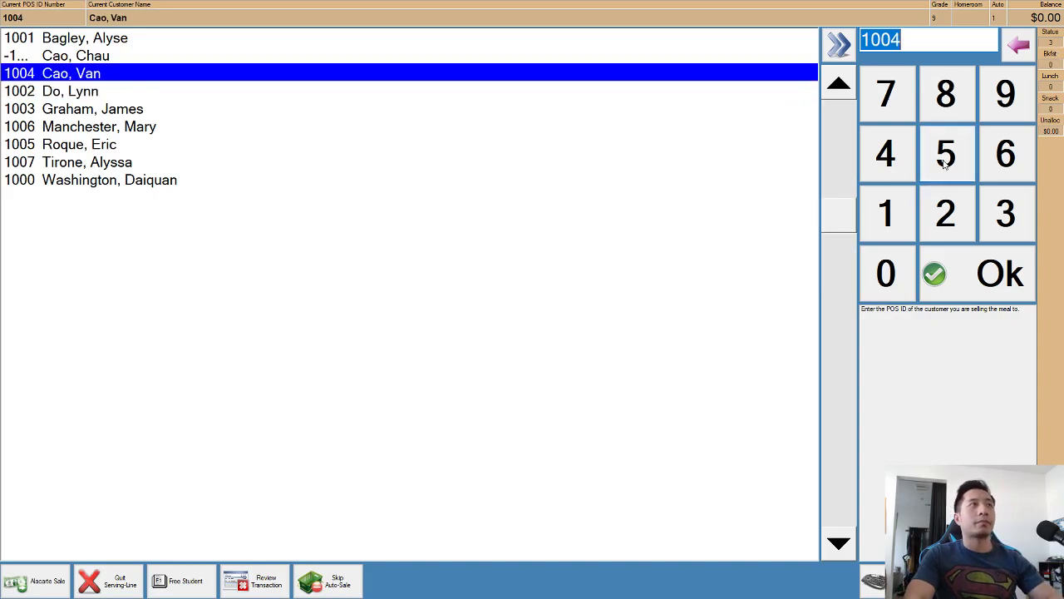
key(Up)
key(Return)
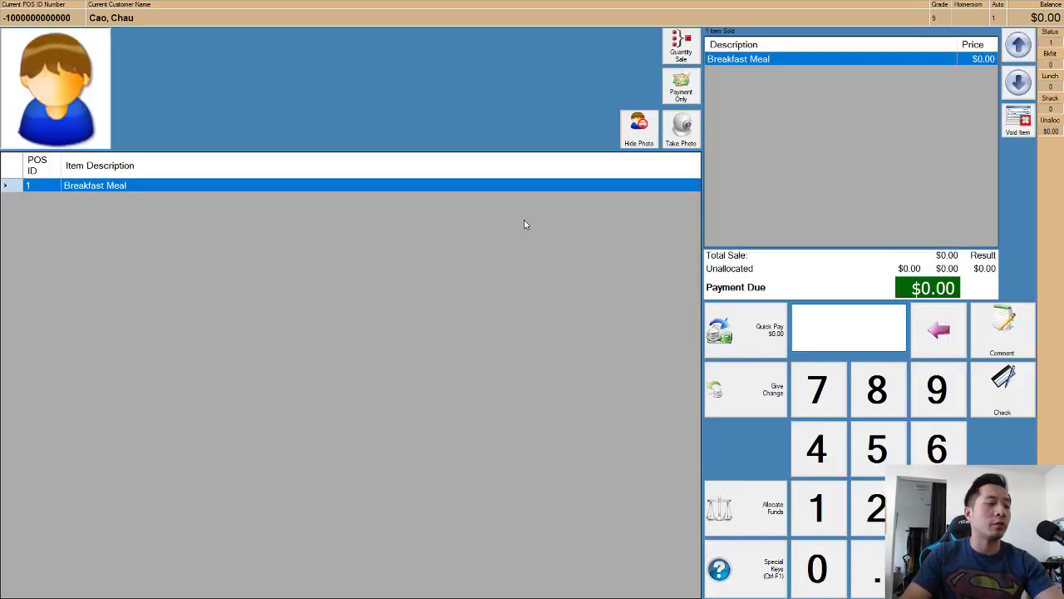
Reopen the long-ID student's sale, accept the second-meal refusal, and clear the stray quantity.
key(Escape)
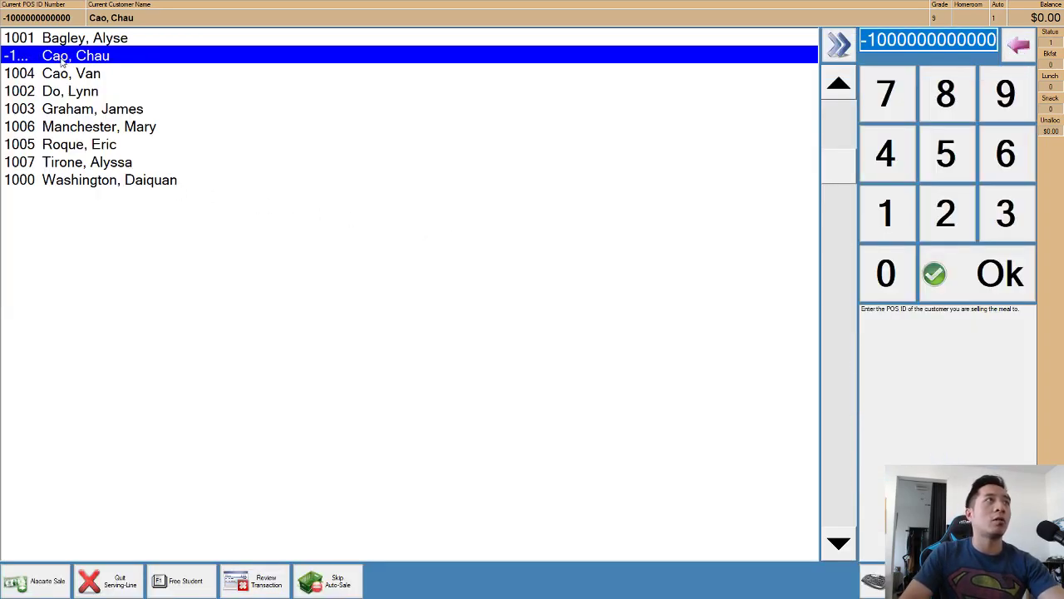
key(Return)
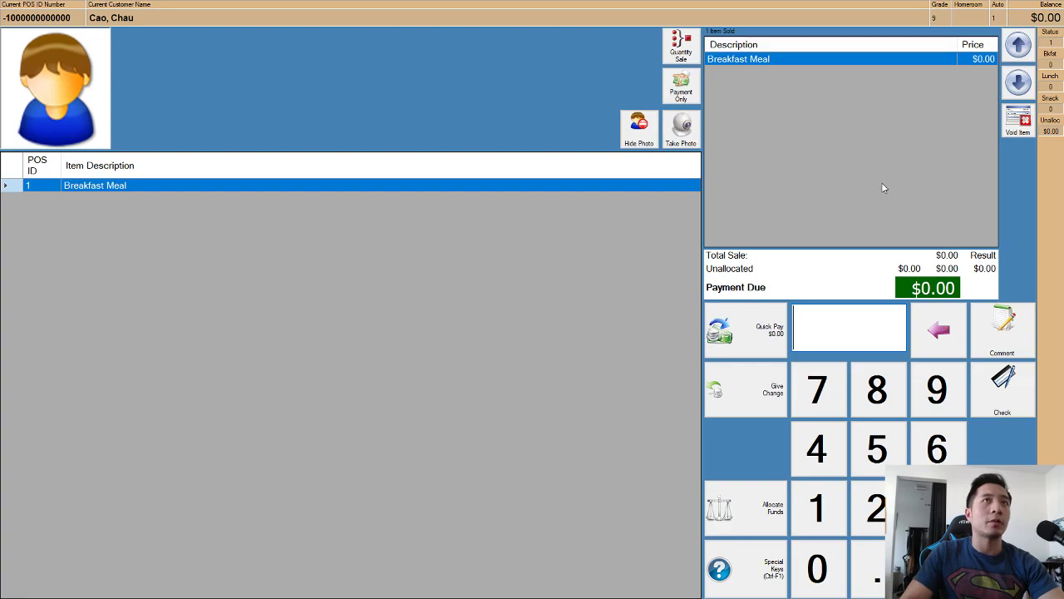
click(121, 190)
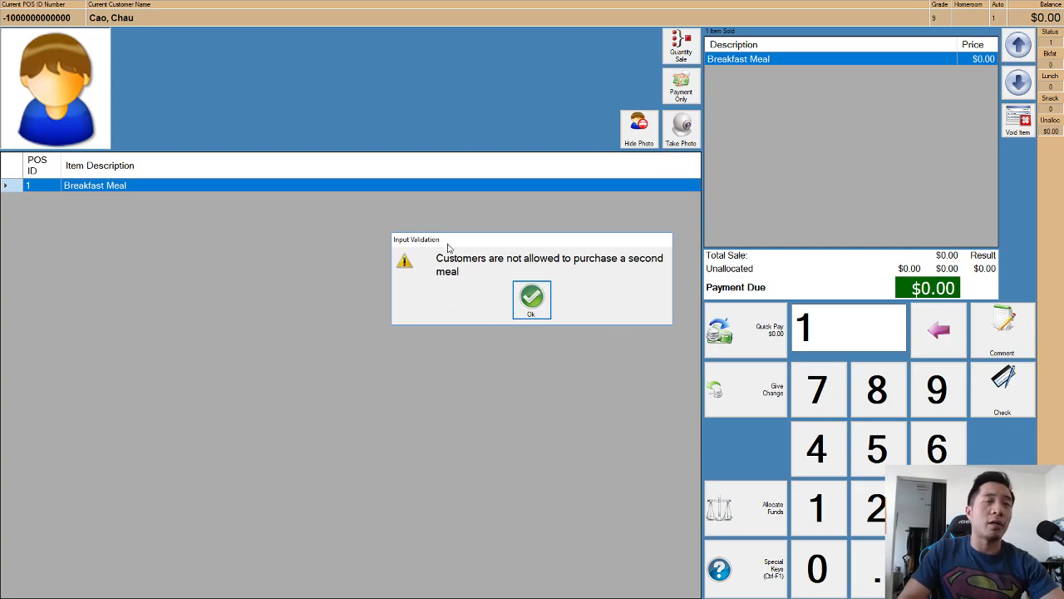
click(536, 301)
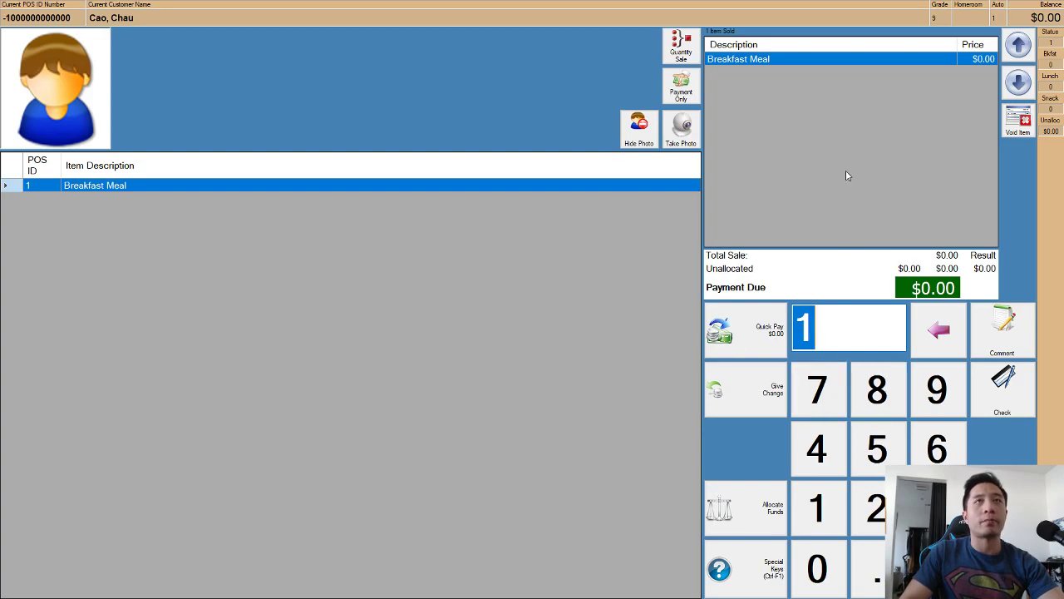
key(Return)
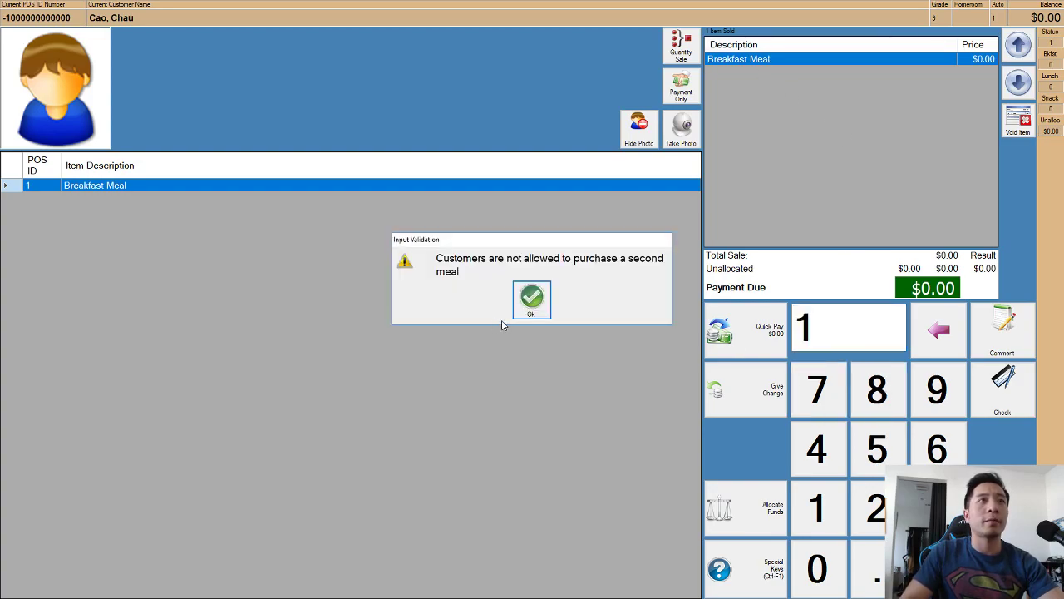
click(545, 306)
key(BackSpace)
Finish the pending sale and post Breakfast Meal sales for customers 1004 and 1001.
key(Return)
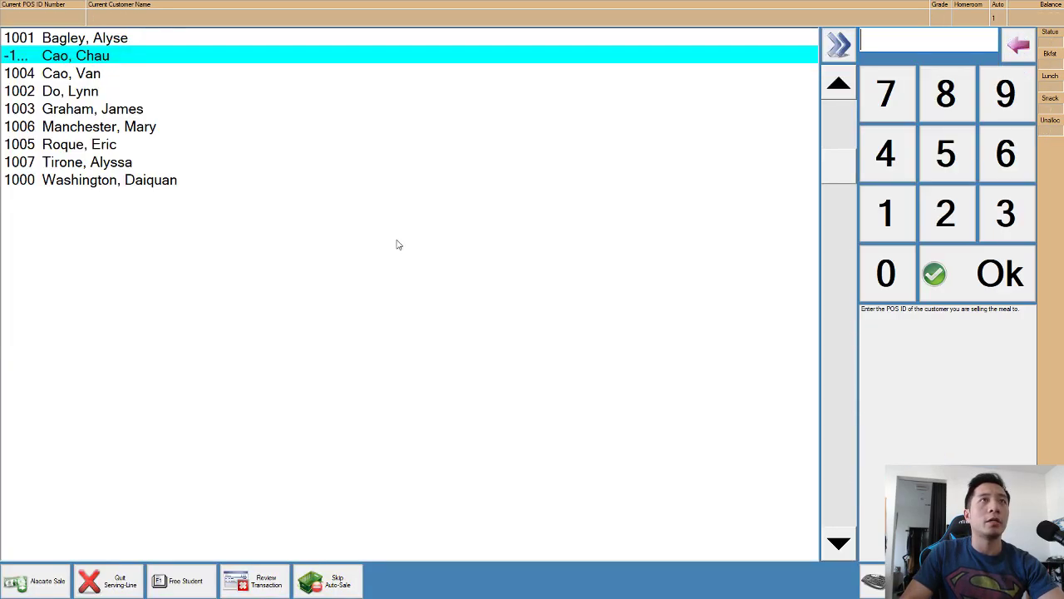
key(Down)
key(Up)
key(Down)
key(Down)
key(Up)
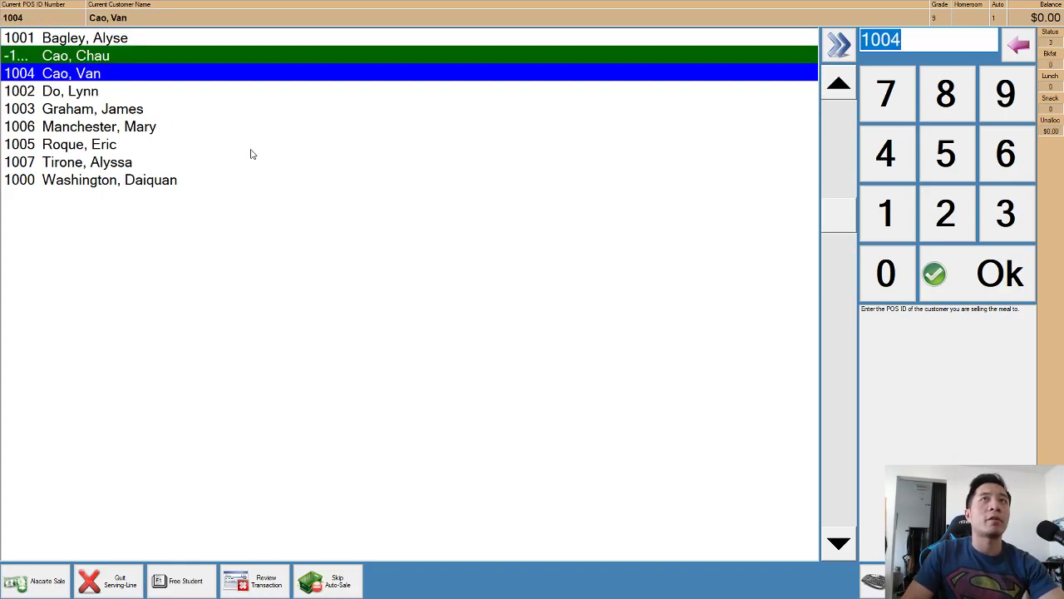
key(Return)
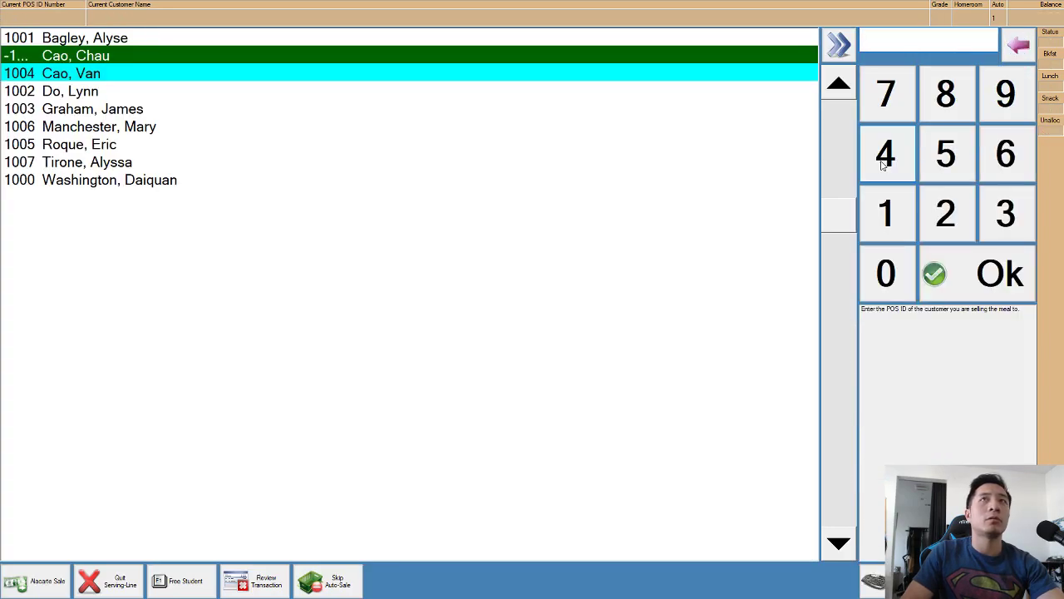
key(Down)
key(Up)
key(Down)
key(Up)
key(Up)
key(Up)
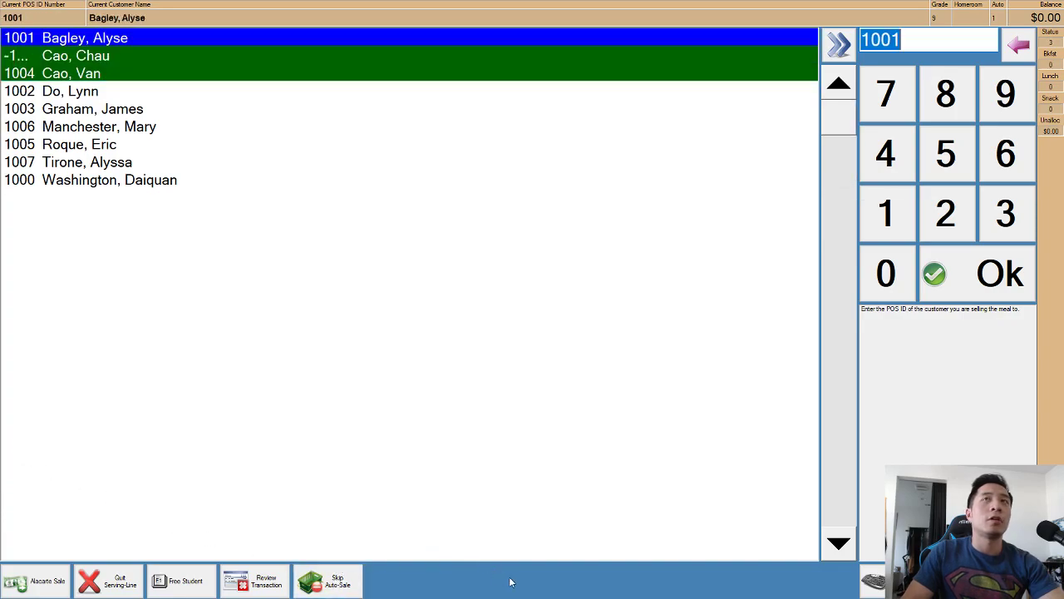
key(Return)
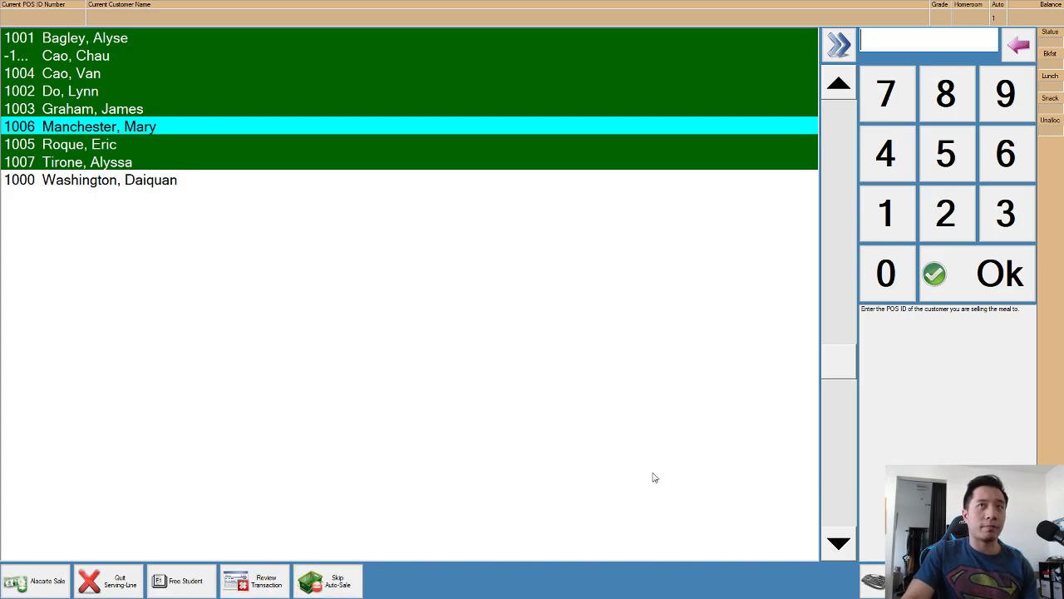
Void customer 1005's Breakfast Meal transaction without a comment.
click(264, 586)
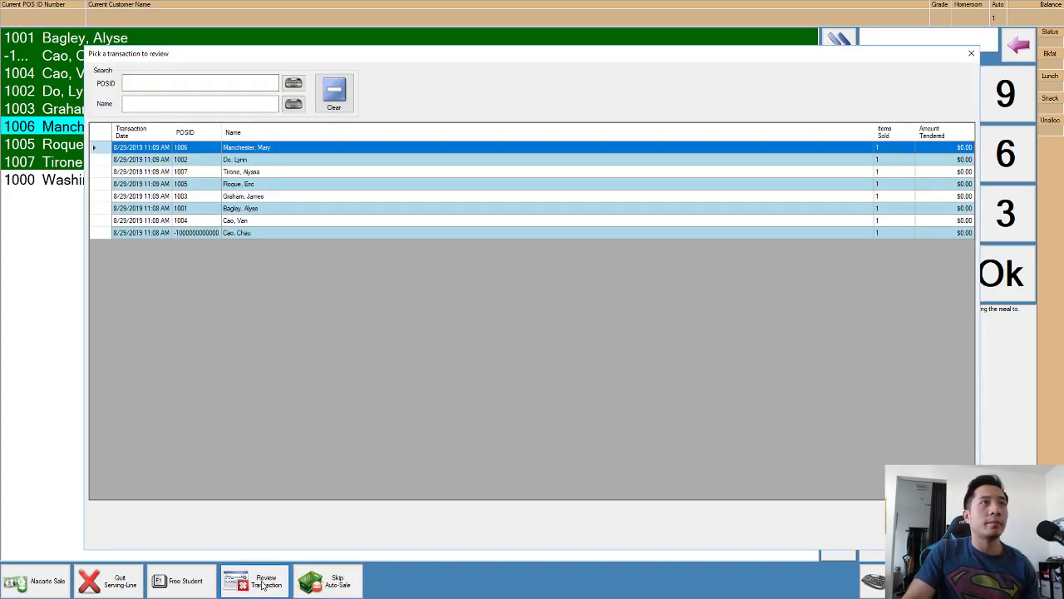
click(244, 184)
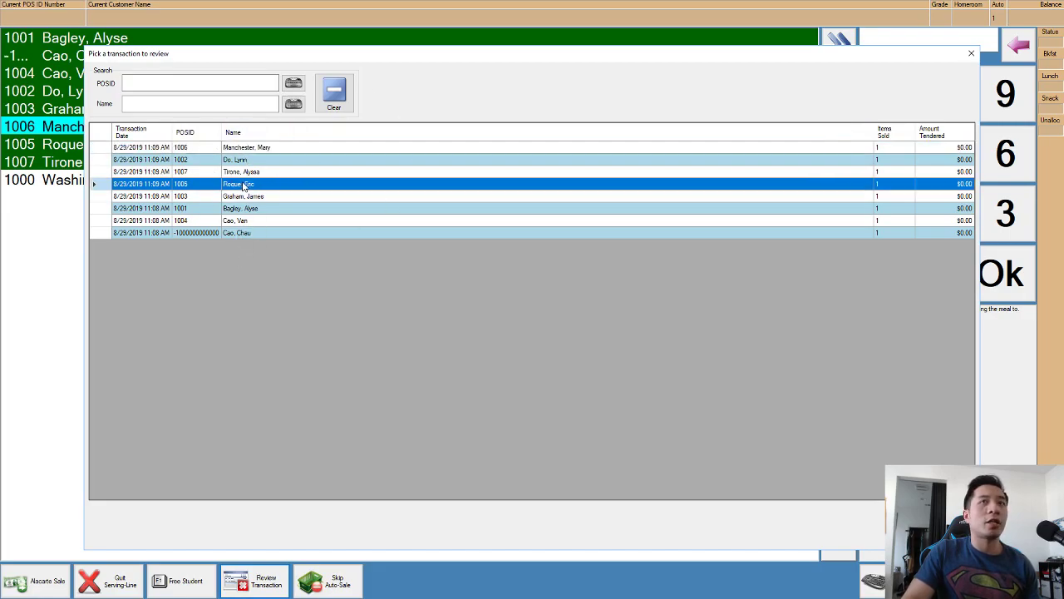
double_click(246, 187)
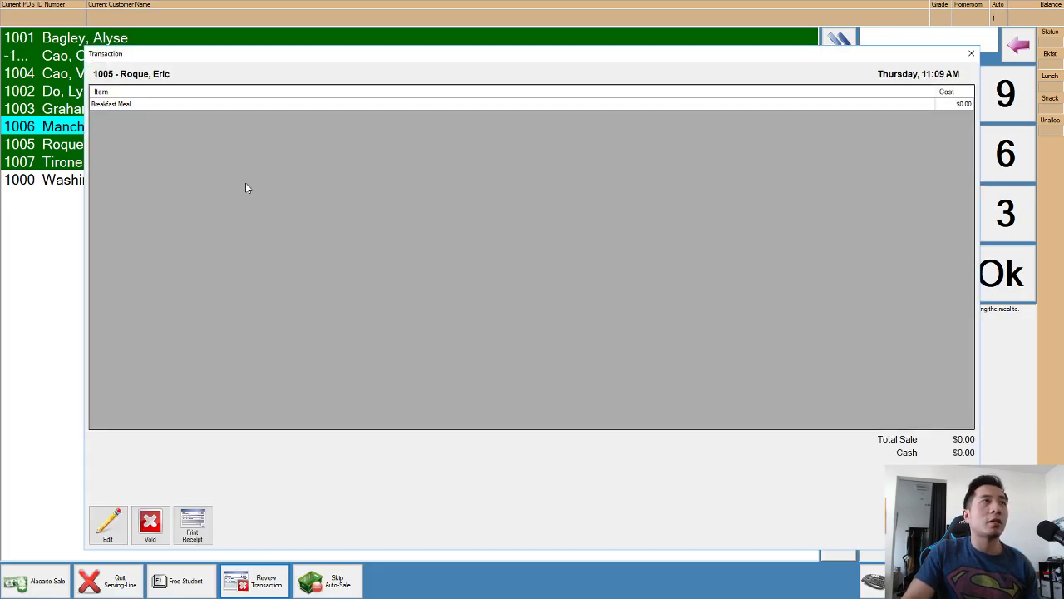
click(153, 520)
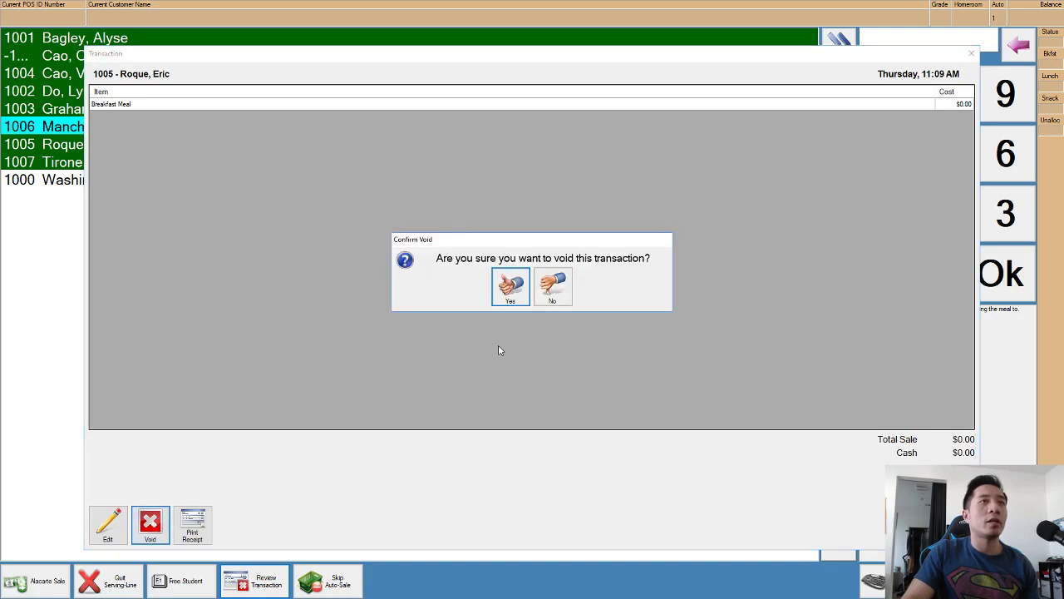
click(511, 288)
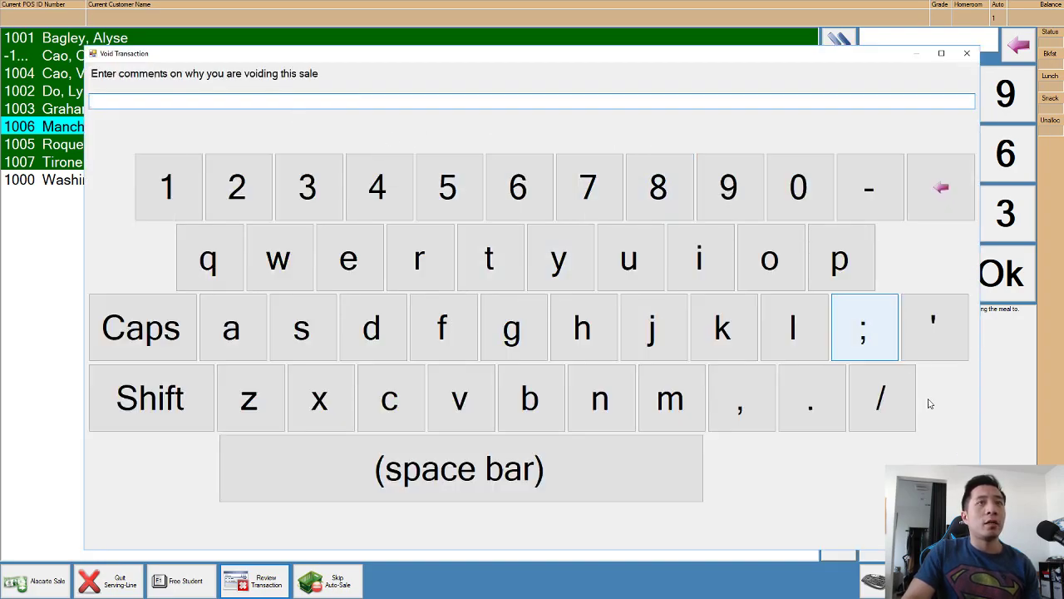
click(927, 516)
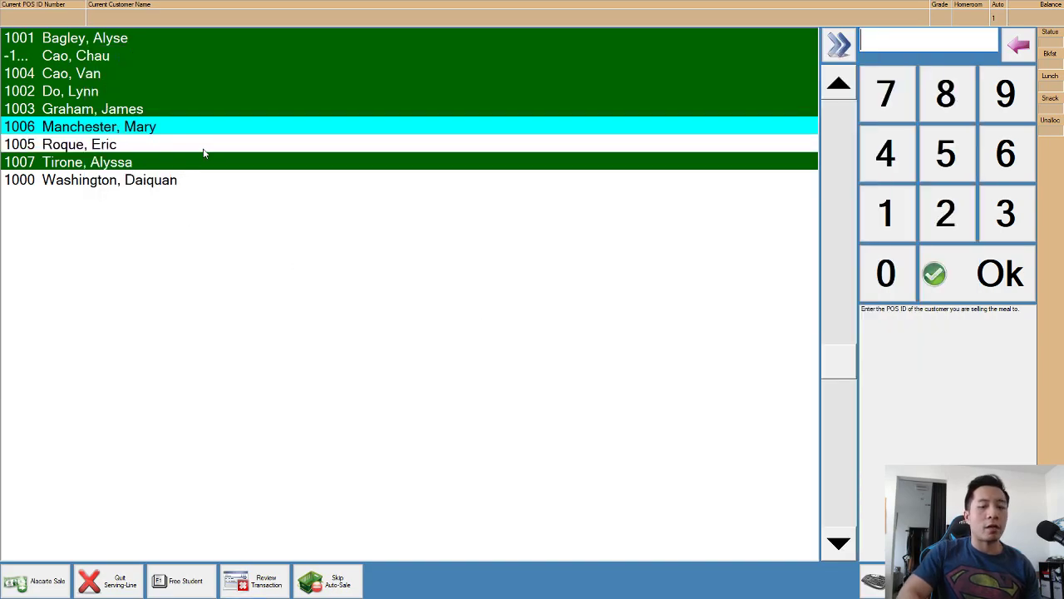
Select customer 1006 and bring up the Special Keys functions.
key(Down)
key(Up)
key(Up)
key(Down)
key(Down)
key(Up)
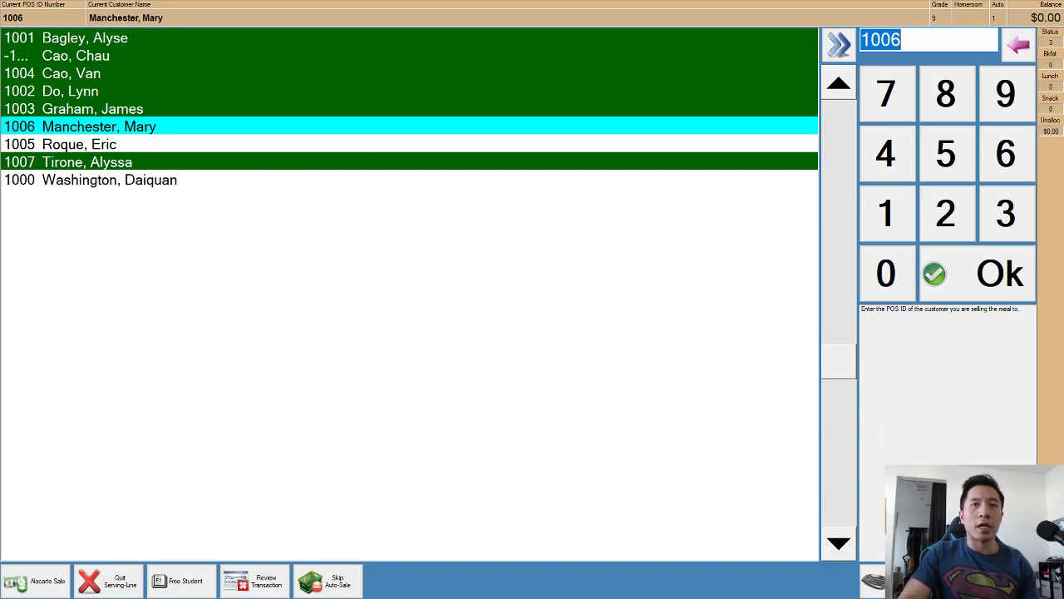
click(896, 580)
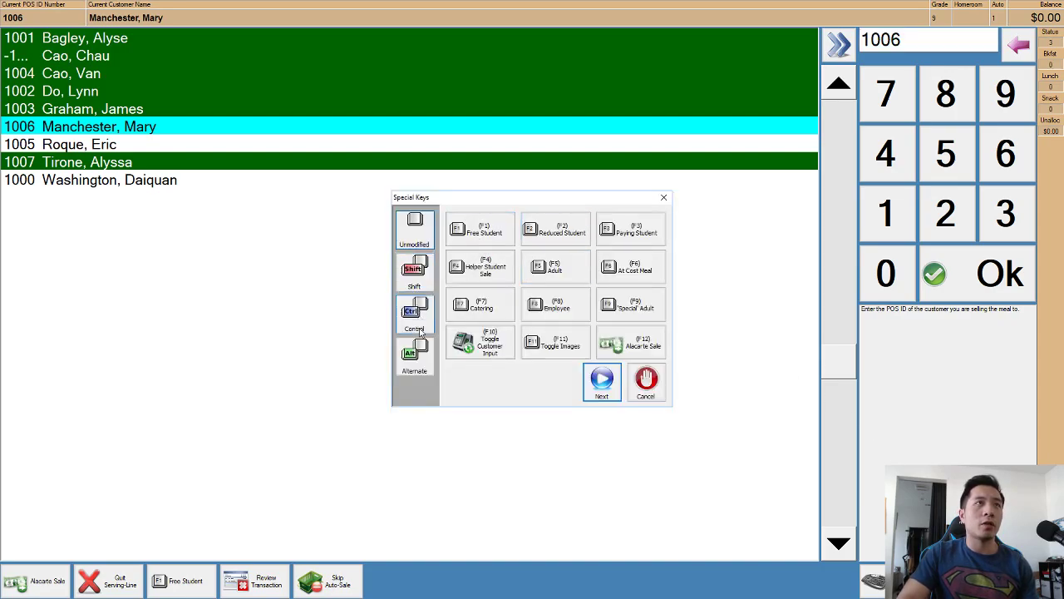
Filter the customer list to grade 9 with the Alternate Group Search, then reopen Alternate Special Keys.
click(411, 369)
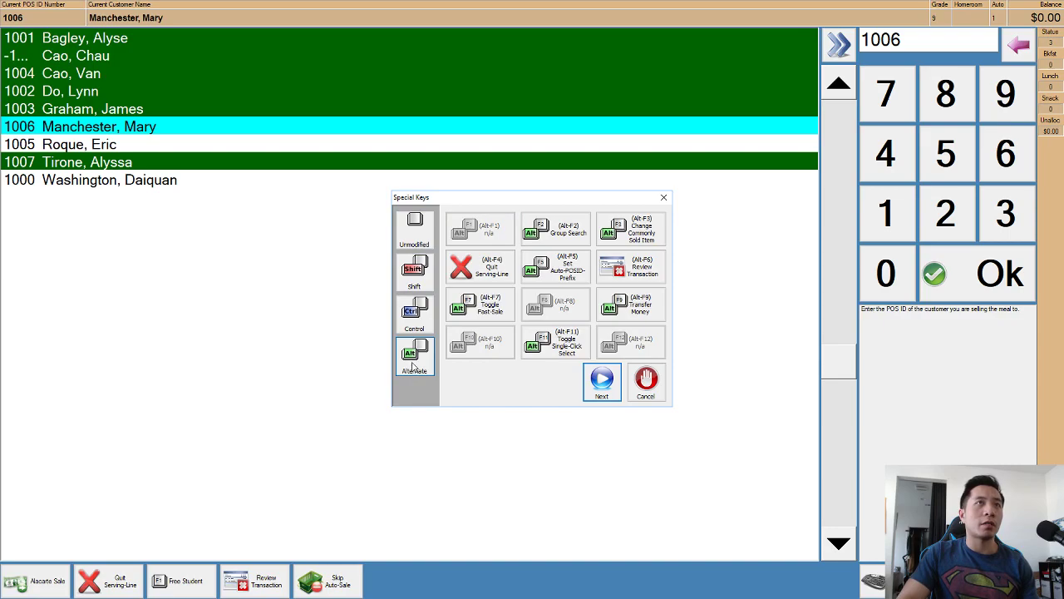
click(548, 235)
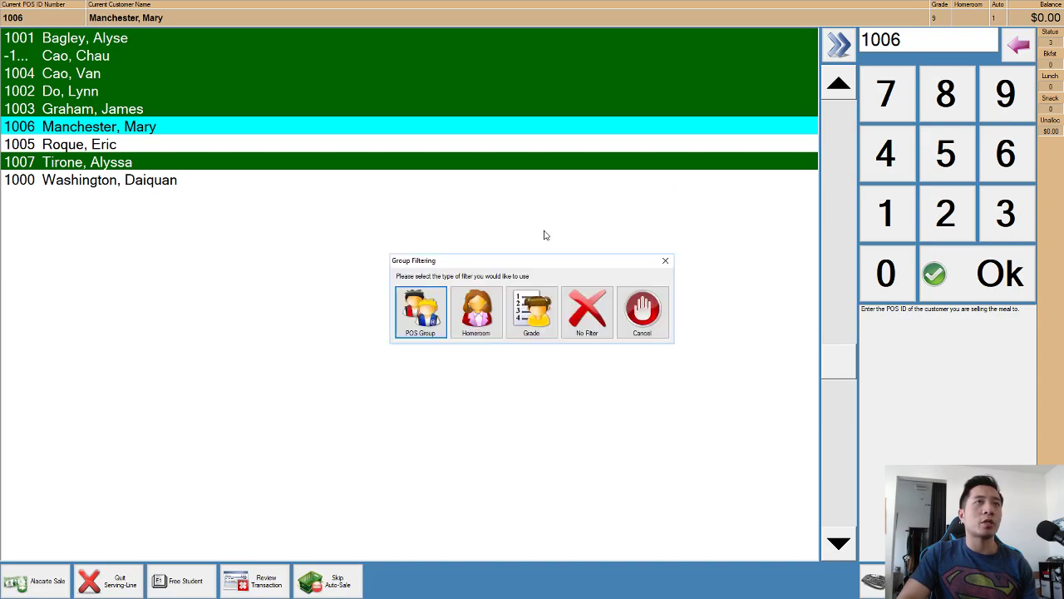
click(526, 316)
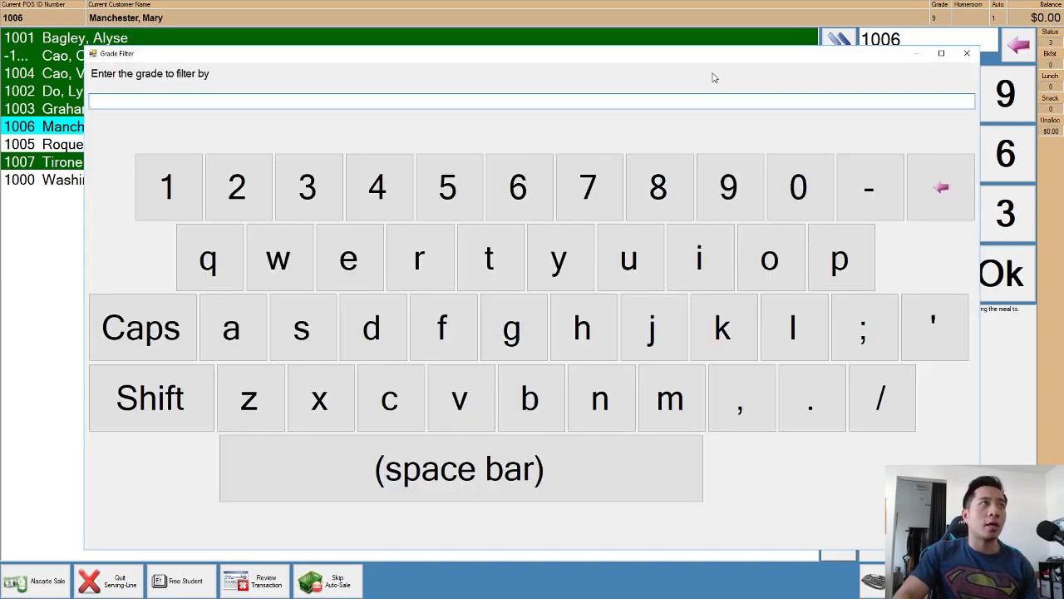
text(9)
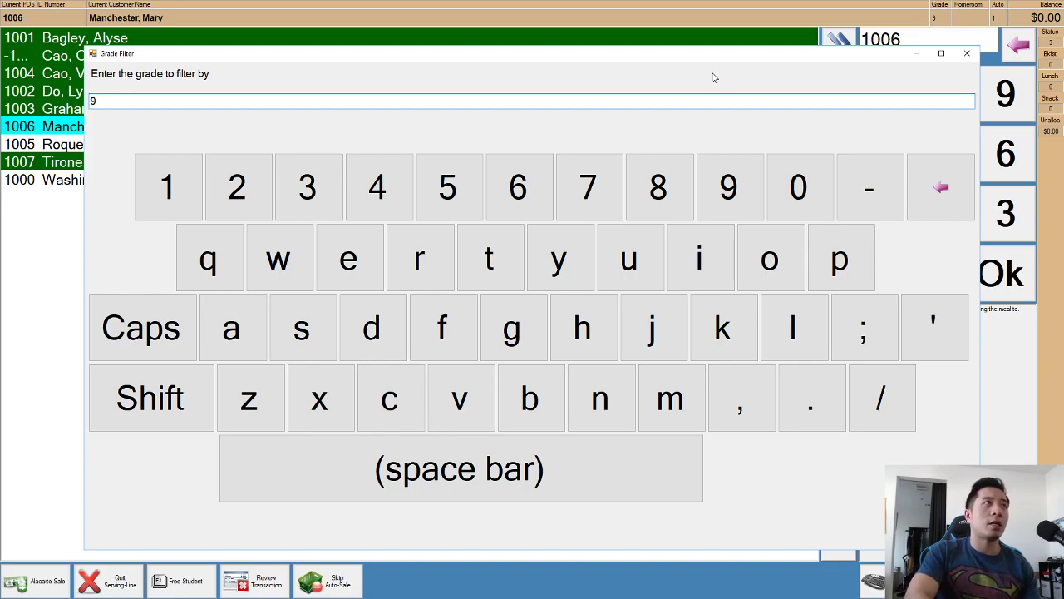
key(Return)
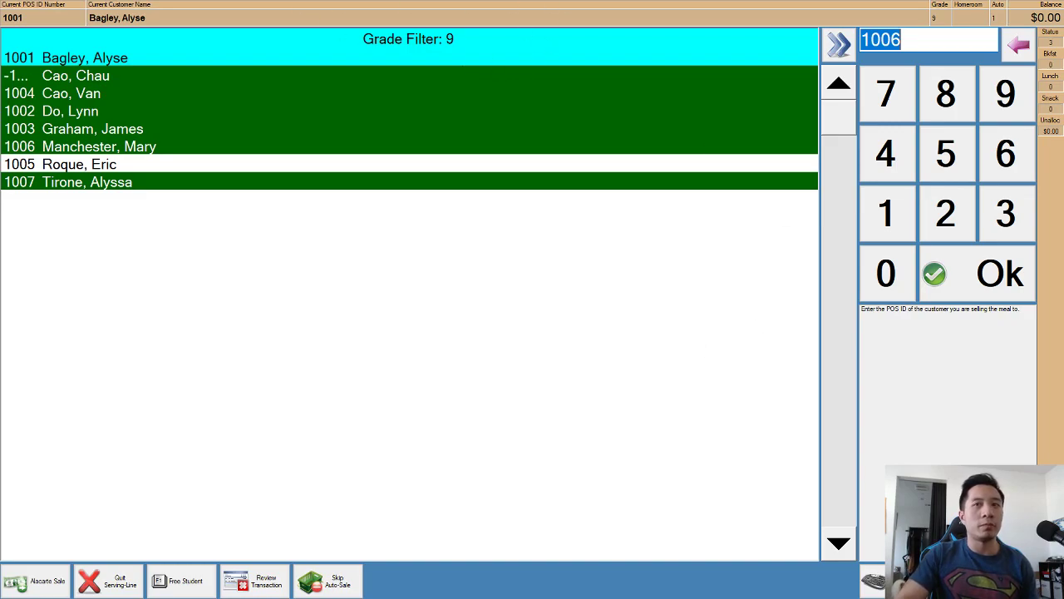
click(894, 580)
click(411, 367)
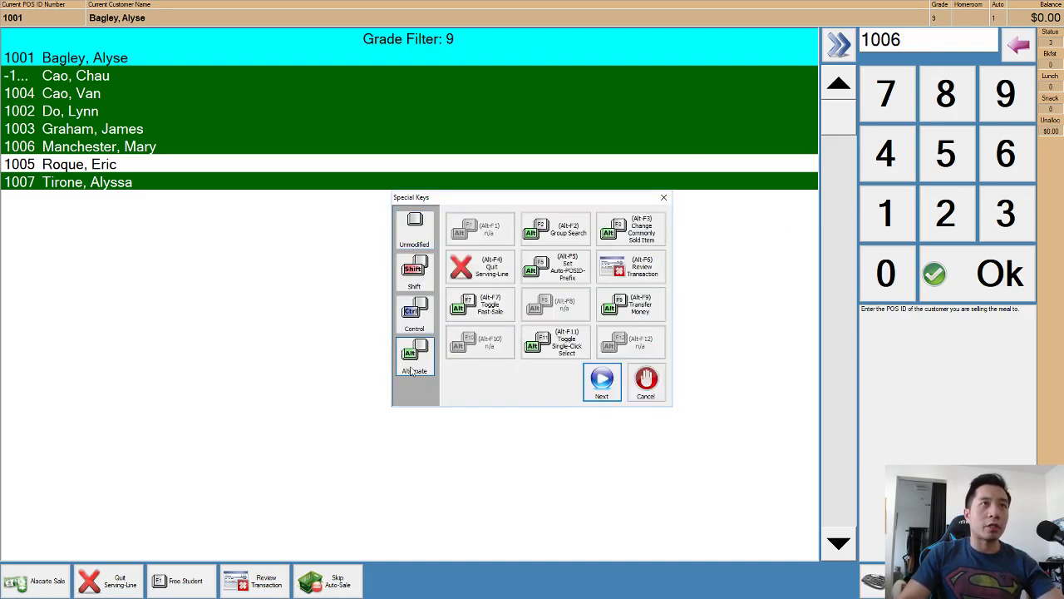
Filter the customer list to grade 10 students.
click(558, 238)
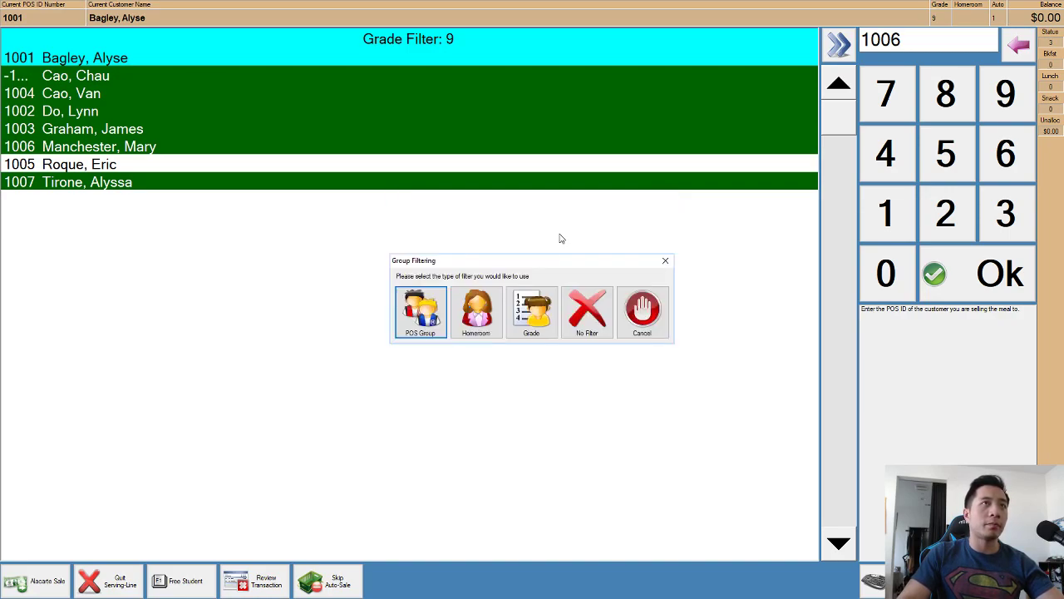
click(532, 324)
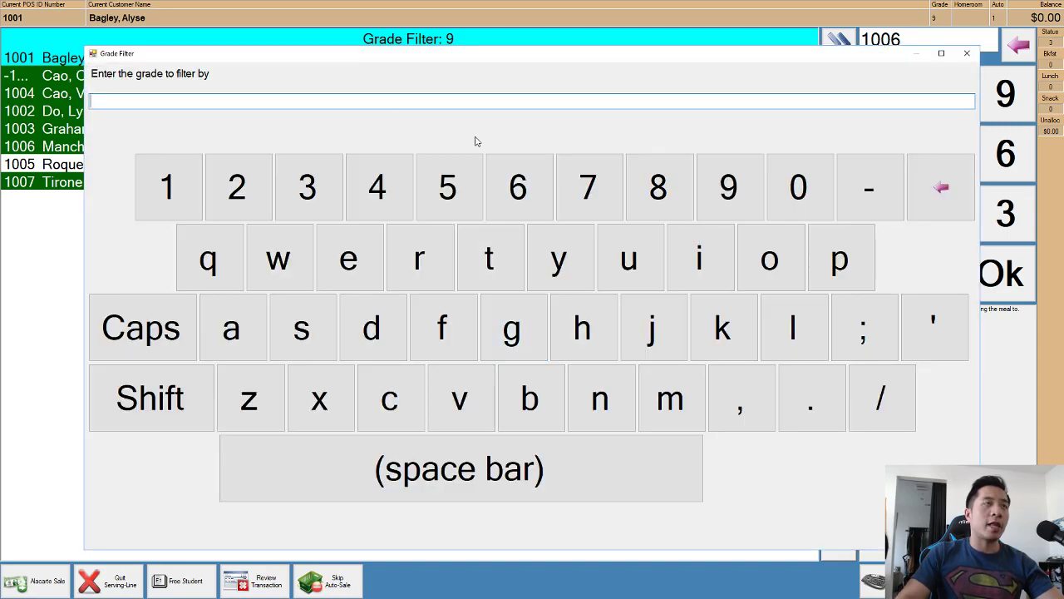
text(10)
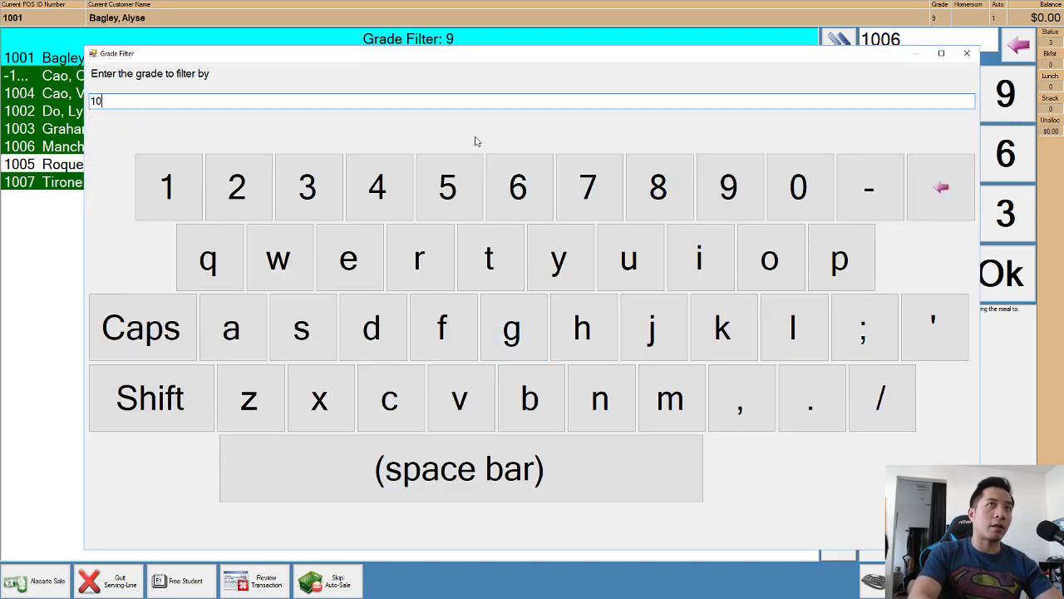
key(Return)
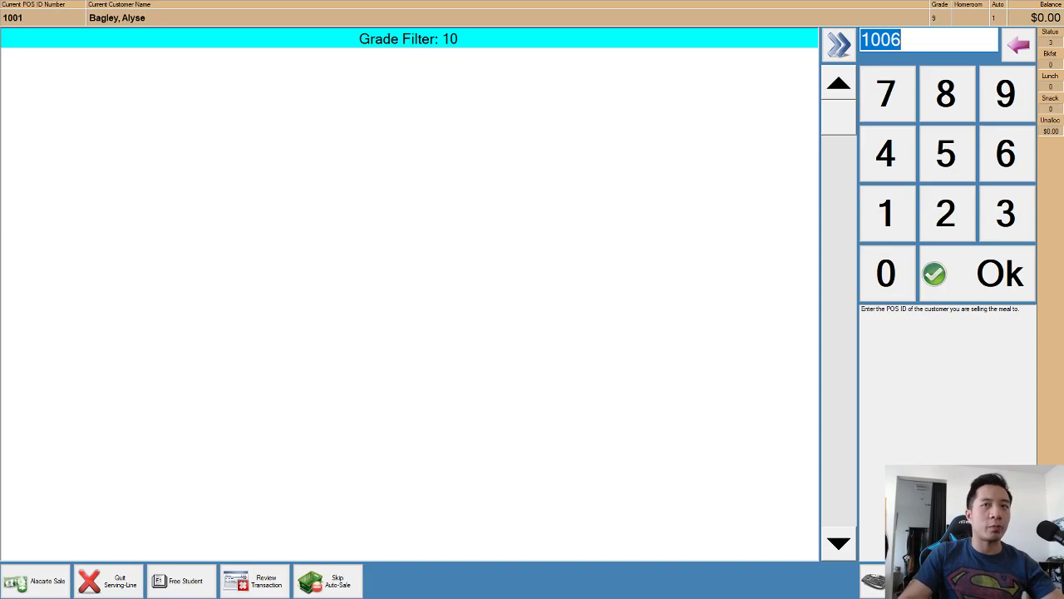
Choose No Filter in Group Search so every student is listed again.
click(873, 581)
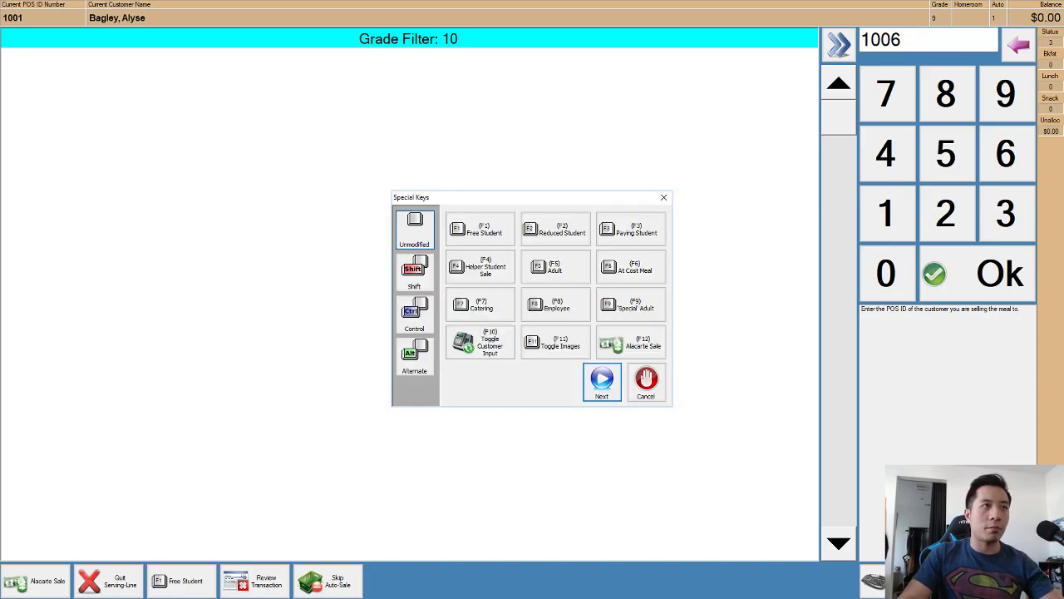
click(414, 366)
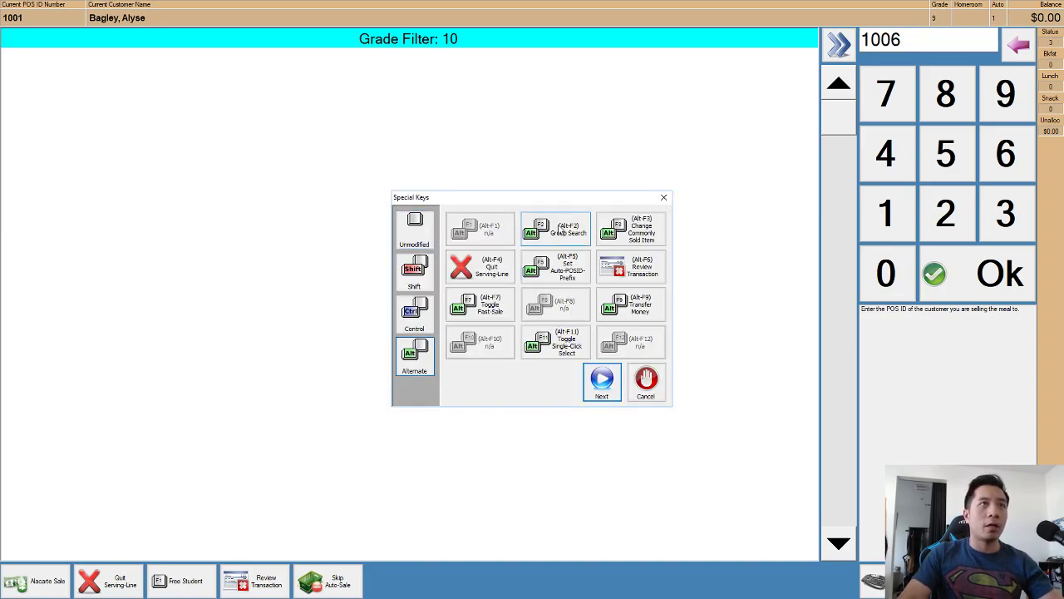
click(558, 230)
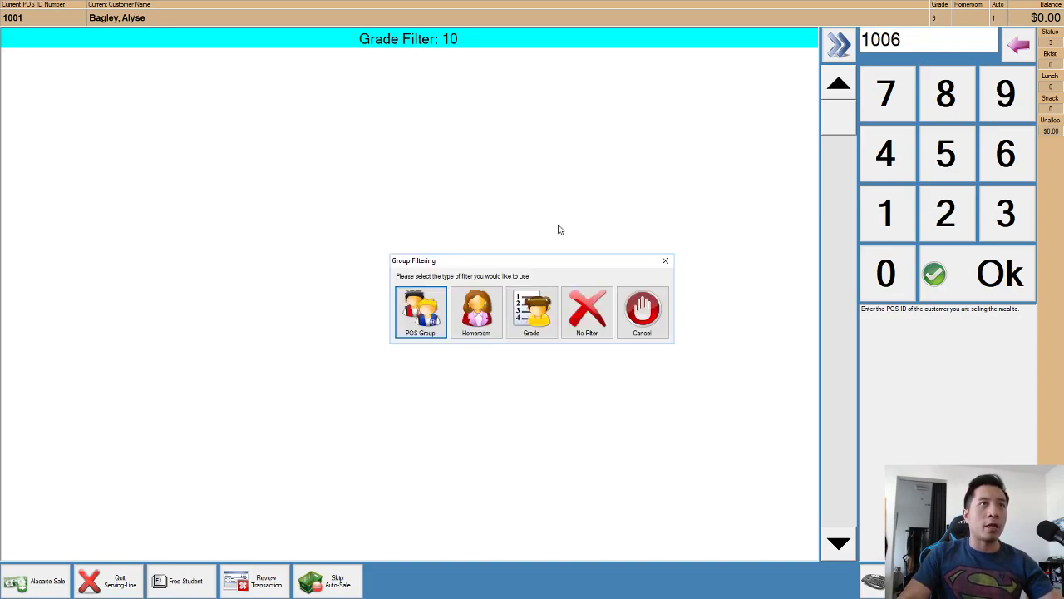
click(642, 331)
click(873, 581)
click(414, 358)
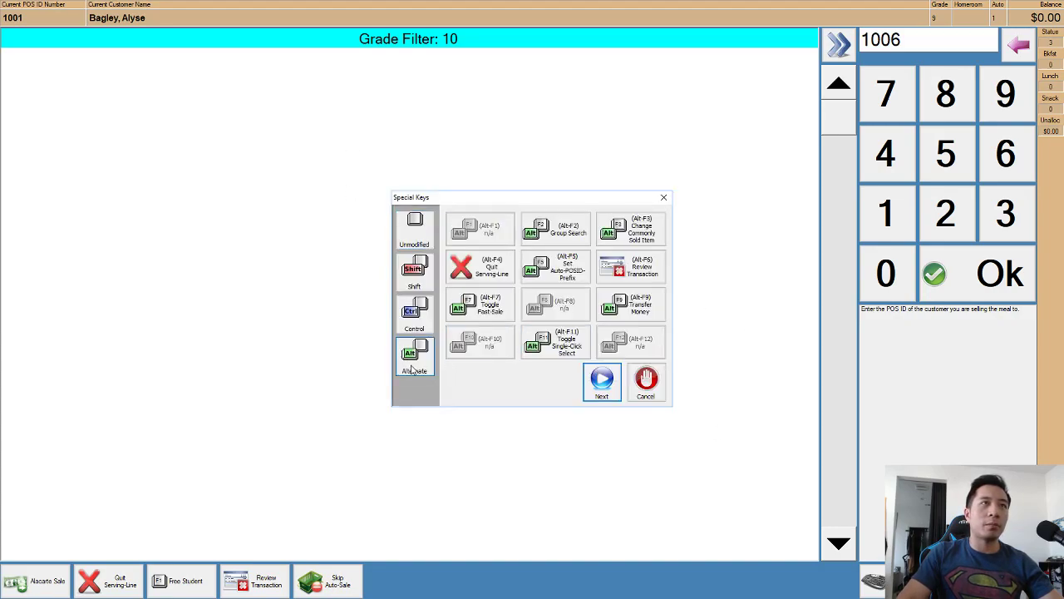
click(542, 231)
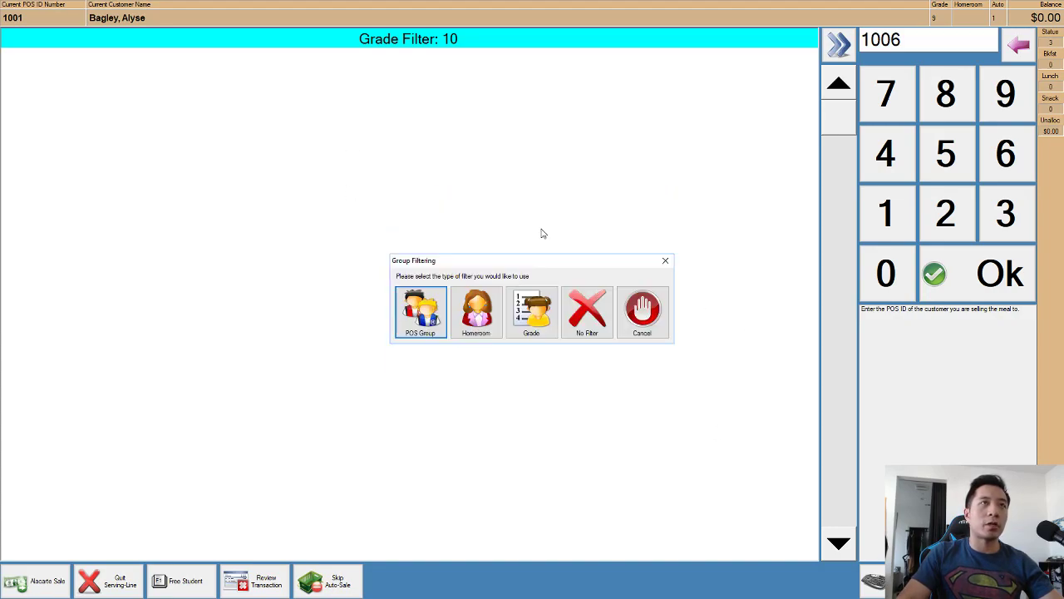
click(587, 309)
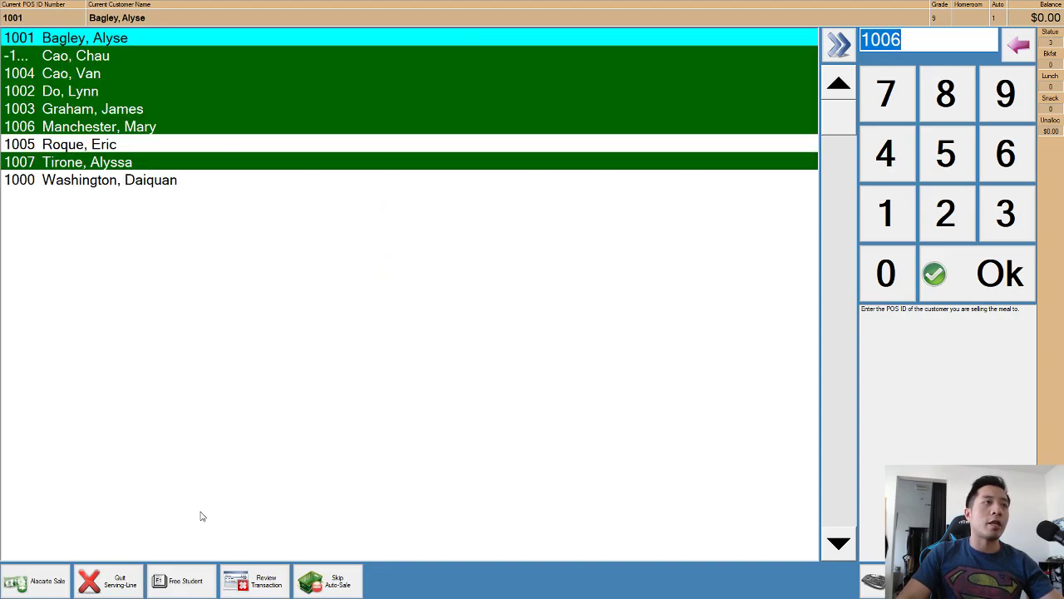
key(Down)
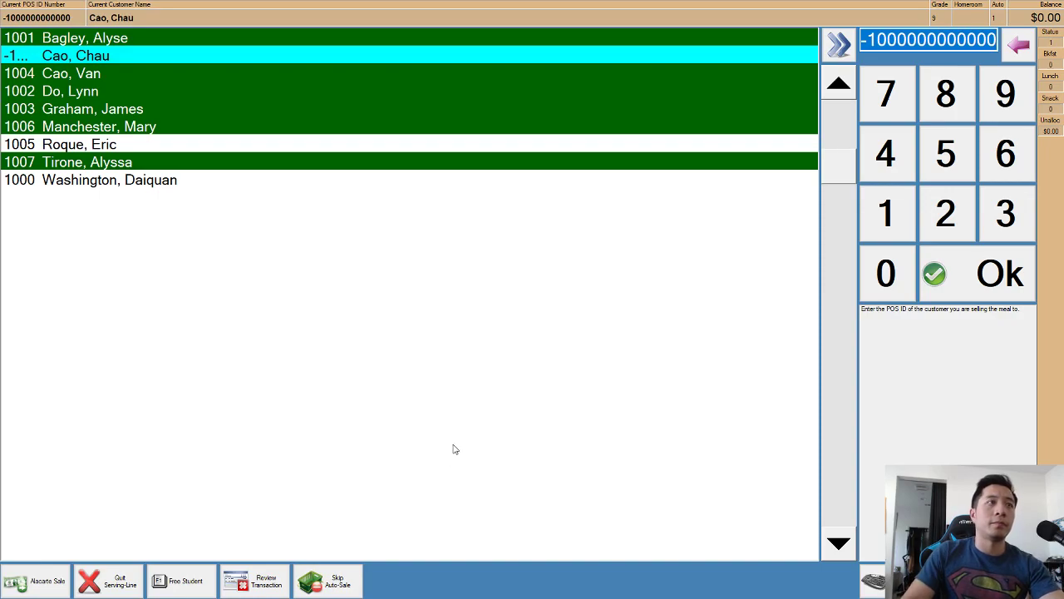
Bring up the selected student's seven 8/29/2019 transactions for review.
click(262, 583)
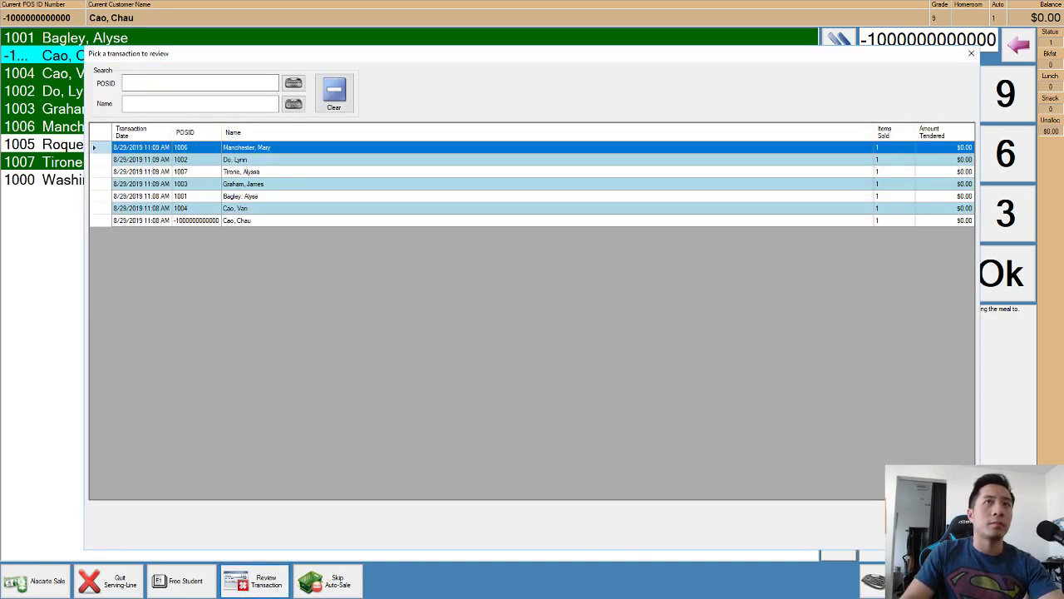
click(929, 522)
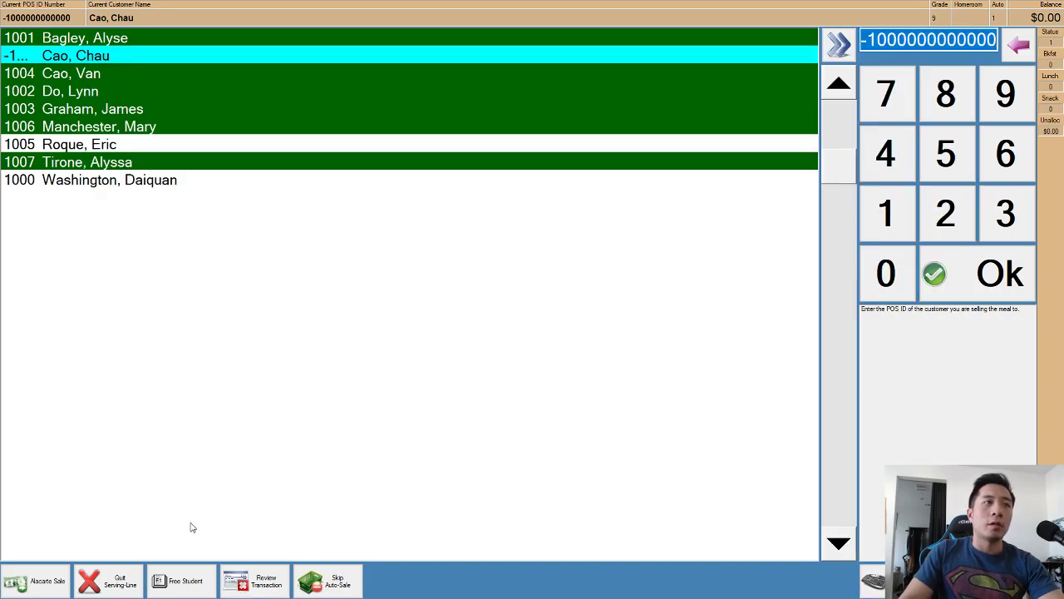
click(263, 583)
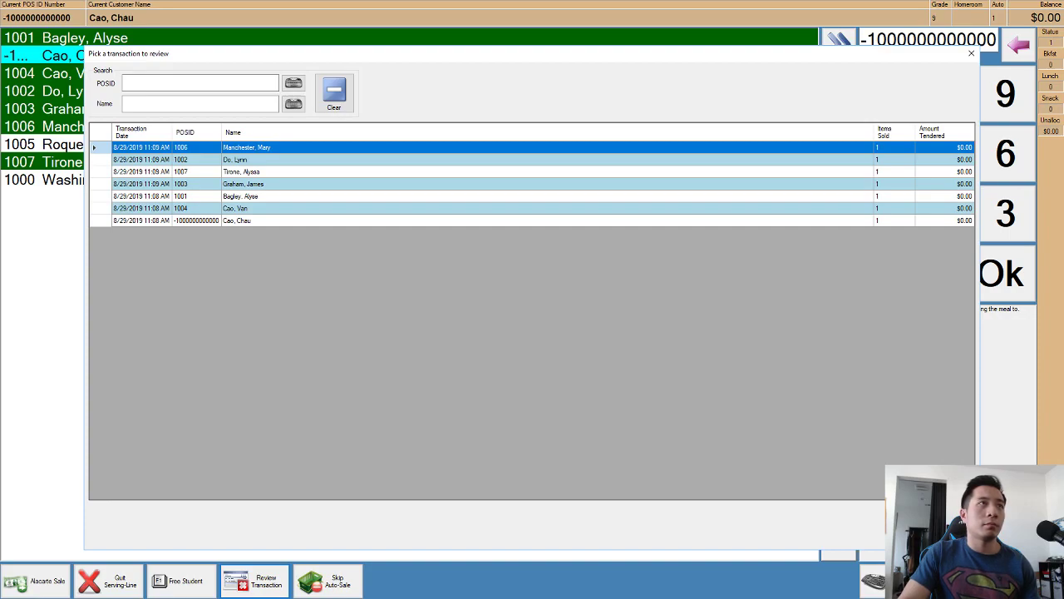
Close the review, set Group Search to No Filter for all students, and recheck transactions.
click(953, 525)
click(896, 580)
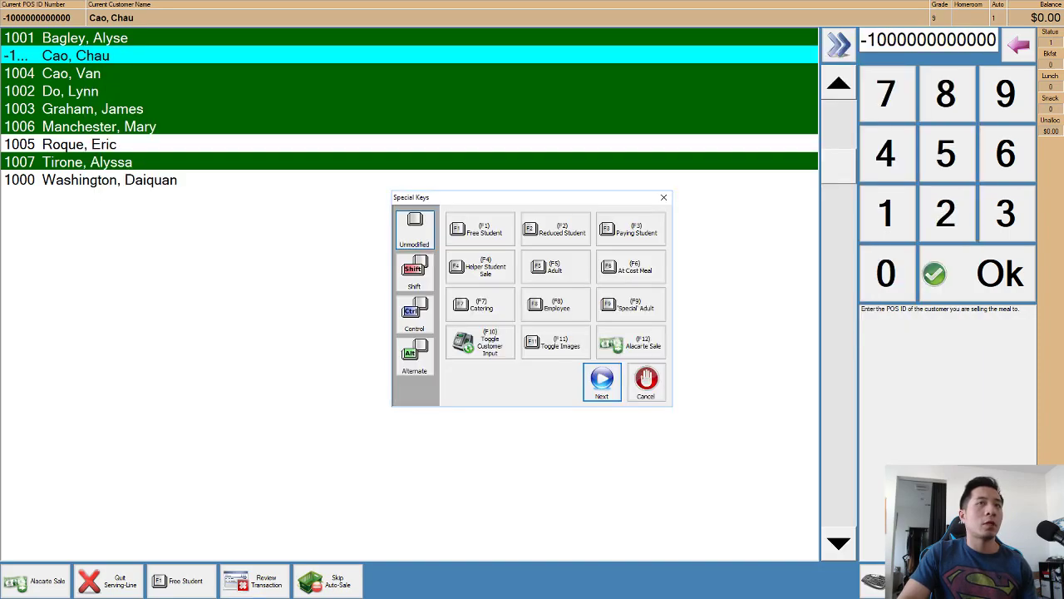
click(402, 366)
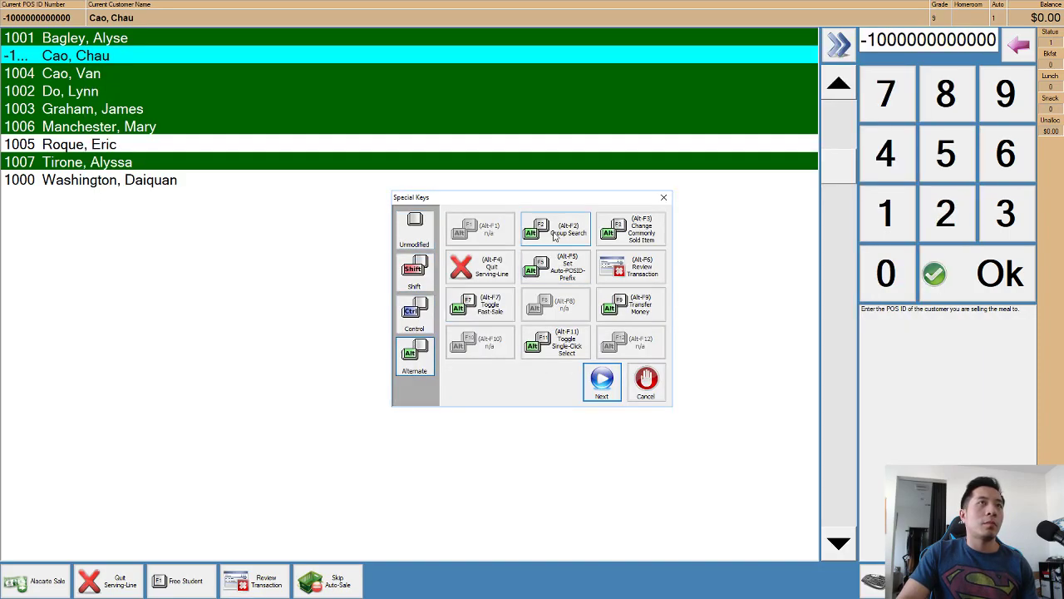
click(555, 236)
click(574, 310)
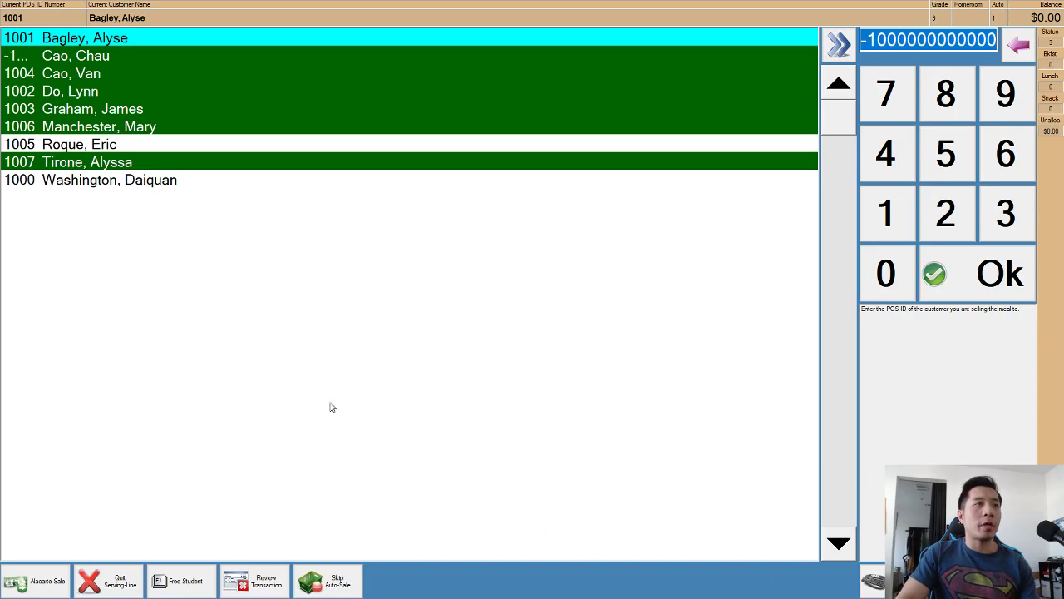
click(262, 580)
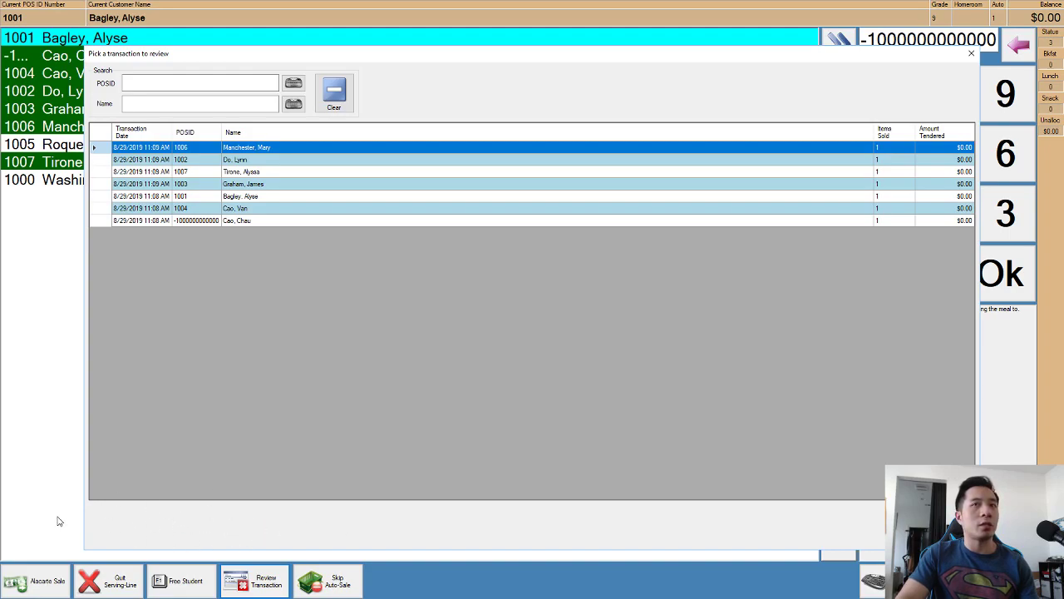
click(930, 523)
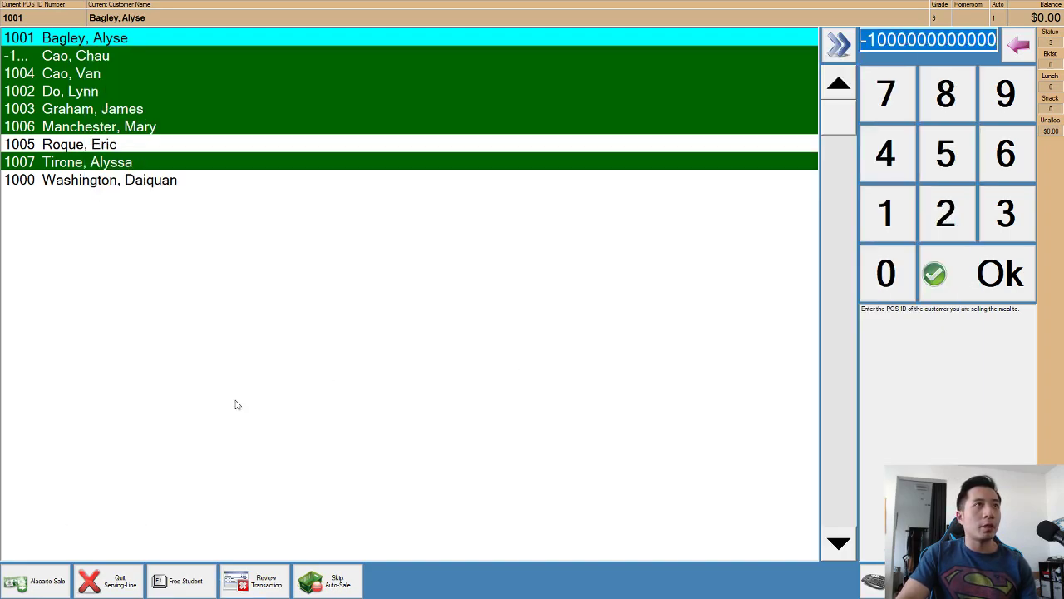
Quit the breakfast serving line, accept the ending cash to end the batch, and exit Point-Of-Sale.
click(129, 585)
click(511, 287)
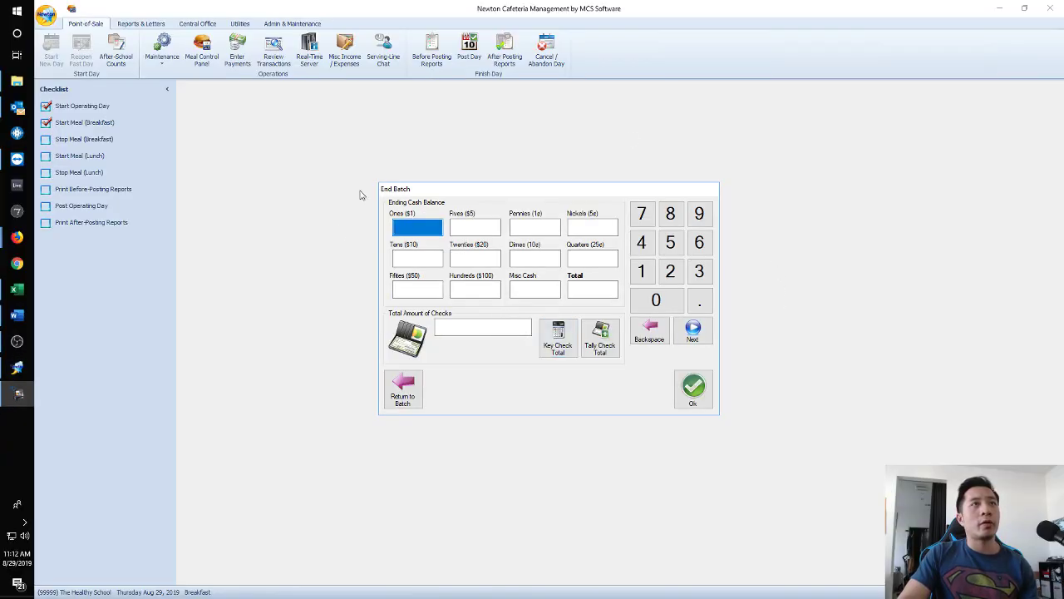
click(695, 392)
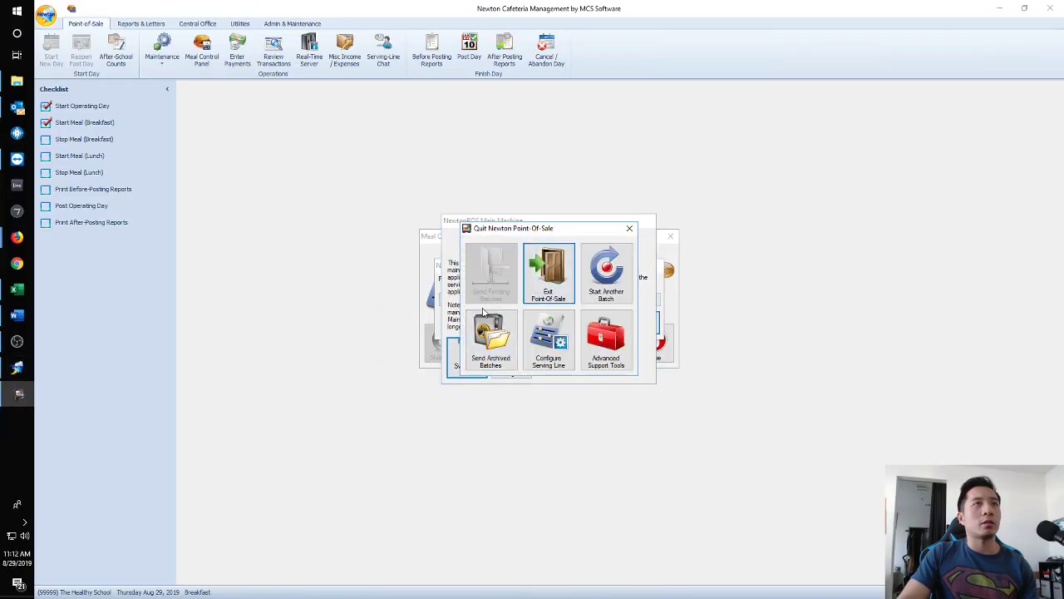
click(547, 283)
Stop the breakfast meal, close the Meal Control Panel, and bring up the unposted POS batches.
click(582, 355)
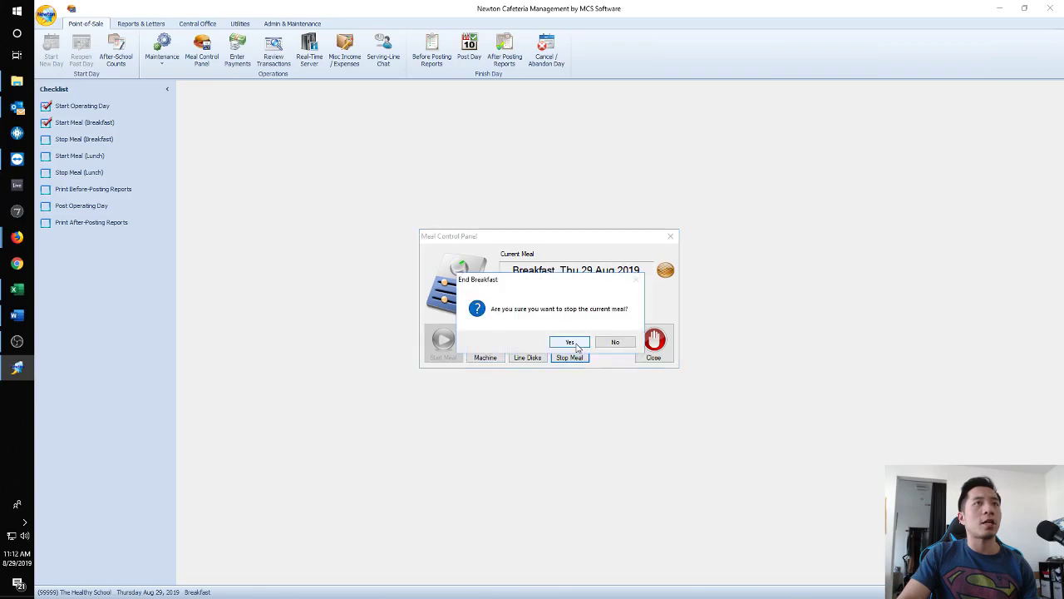
click(573, 345)
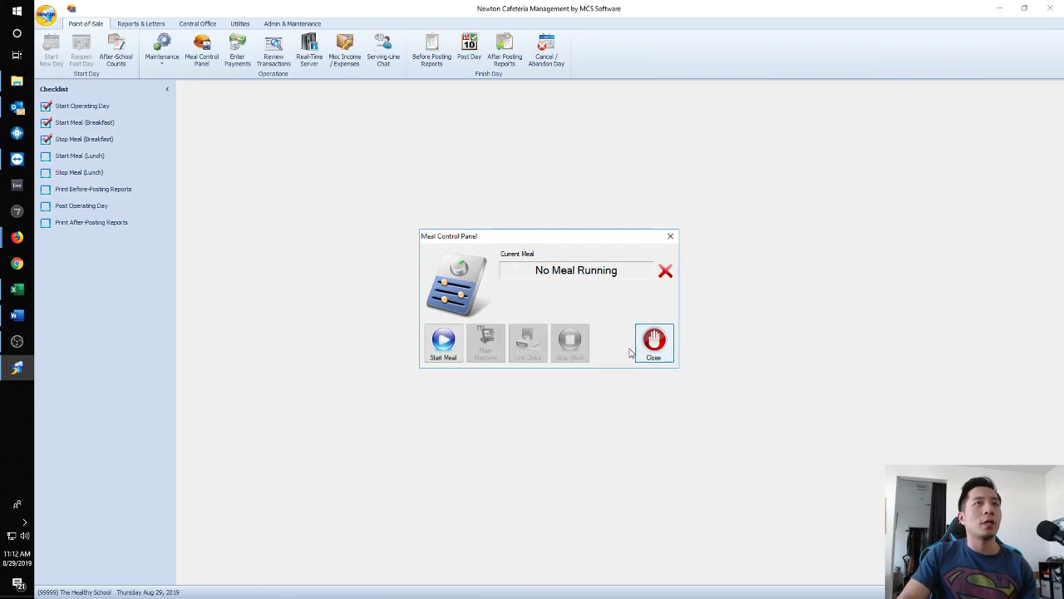
click(649, 347)
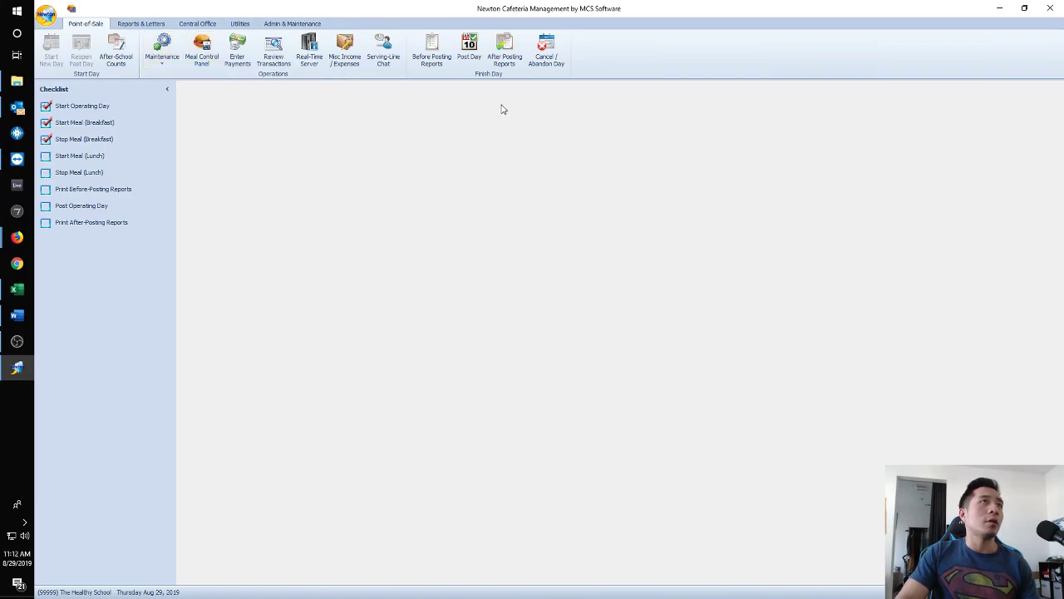
click(274, 51)
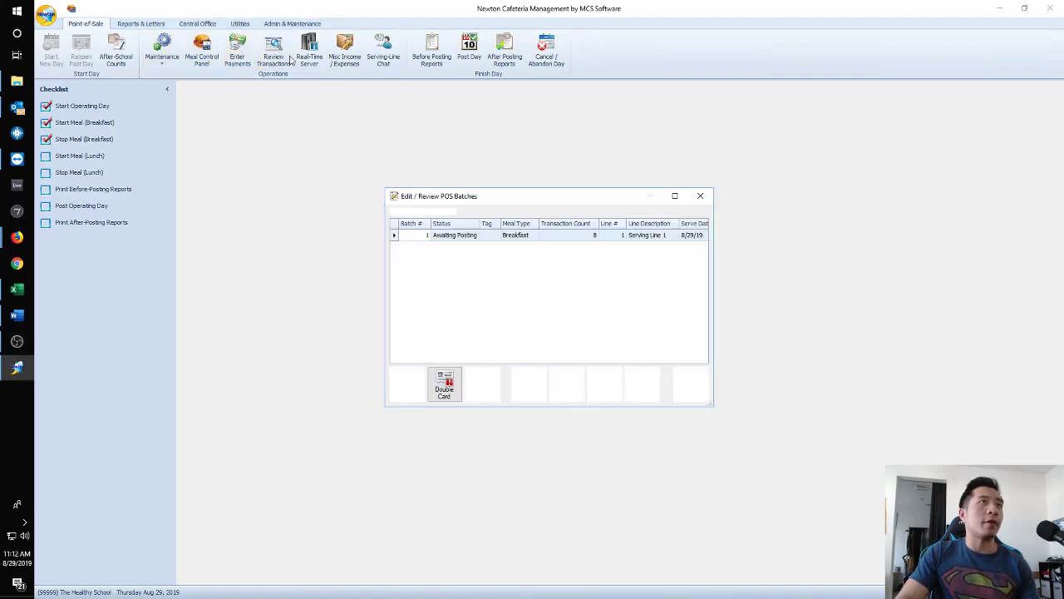
Look over the breakfast batch's transactions, including the struck-out one.
click(530, 237)
double_click(530, 237)
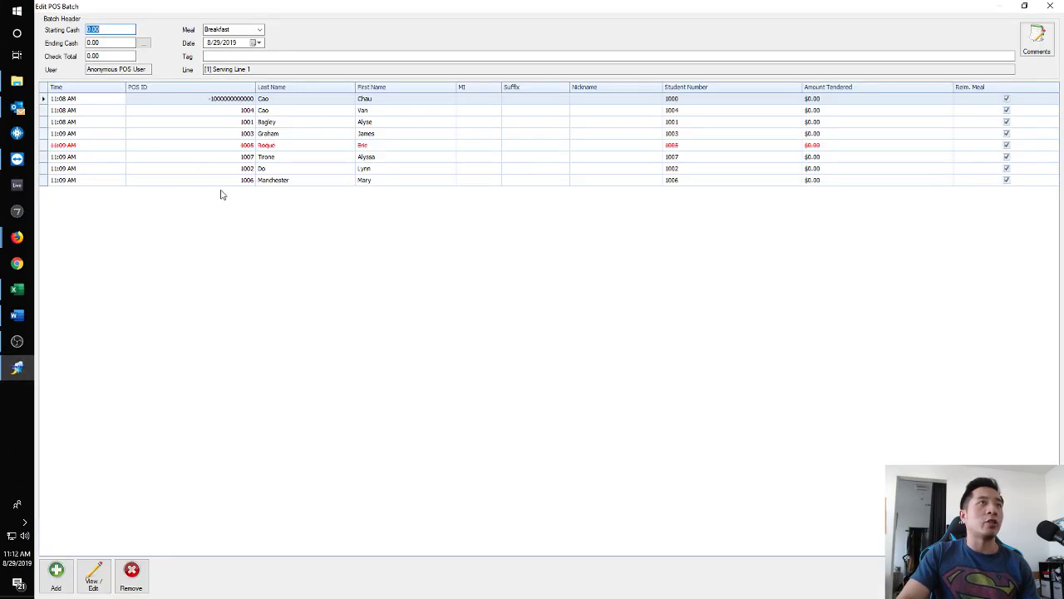
click(294, 146)
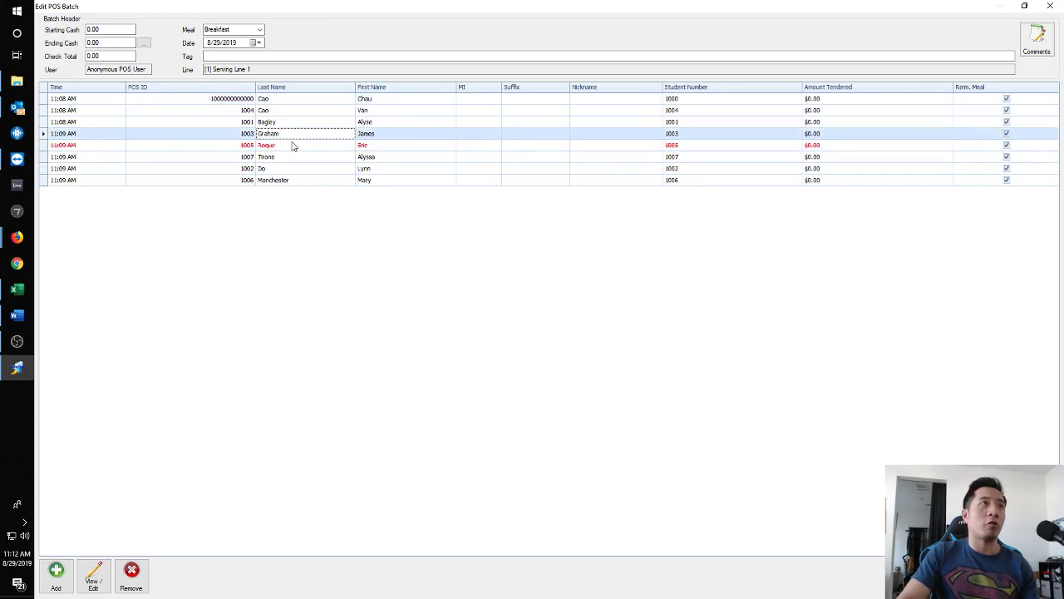
click(256, 170)
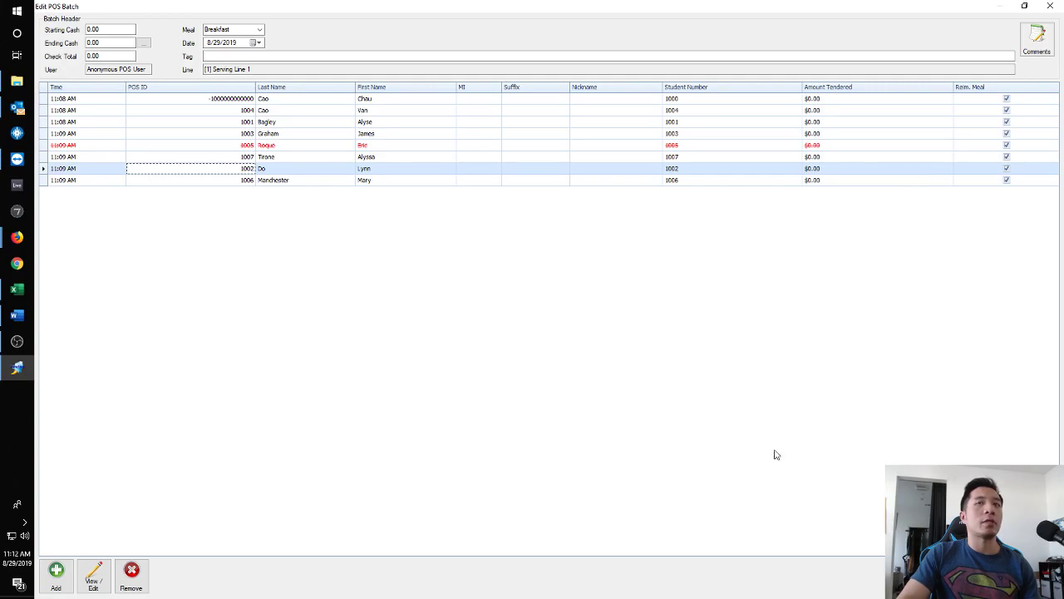
click(1041, 576)
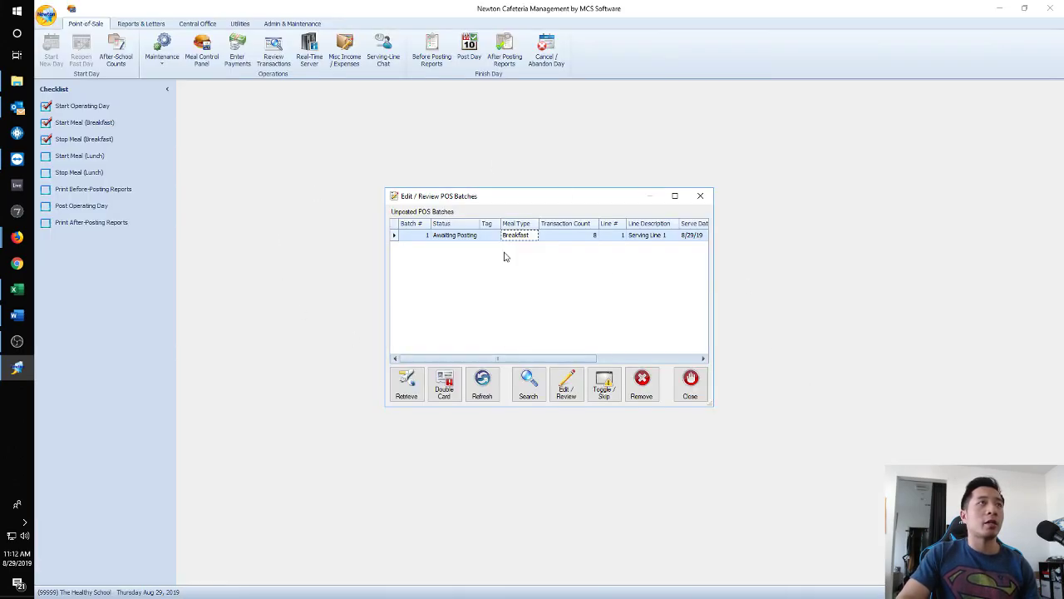
Edit the batch's first transaction to record a $10.00 amount tendered and save it.
click(566, 382)
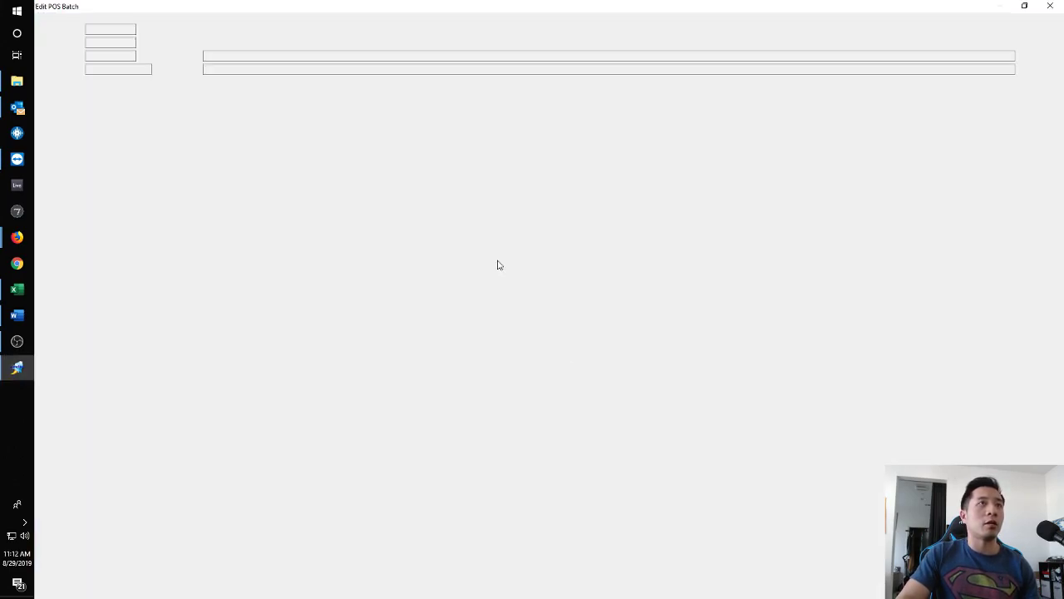
double_click(299, 99)
click(400, 399)
click(615, 328)
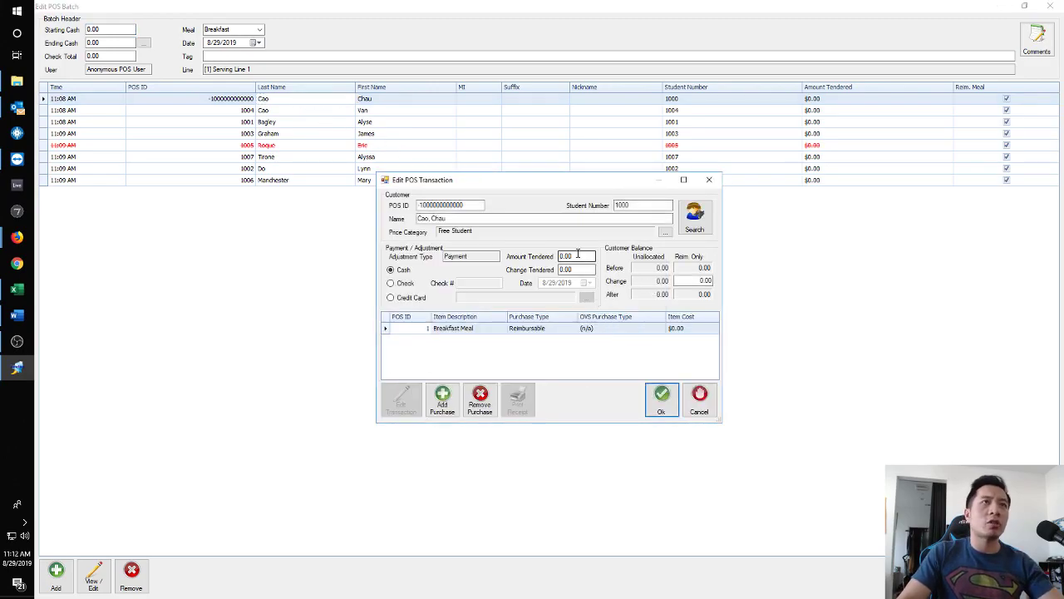
click(562, 256)
text(1)
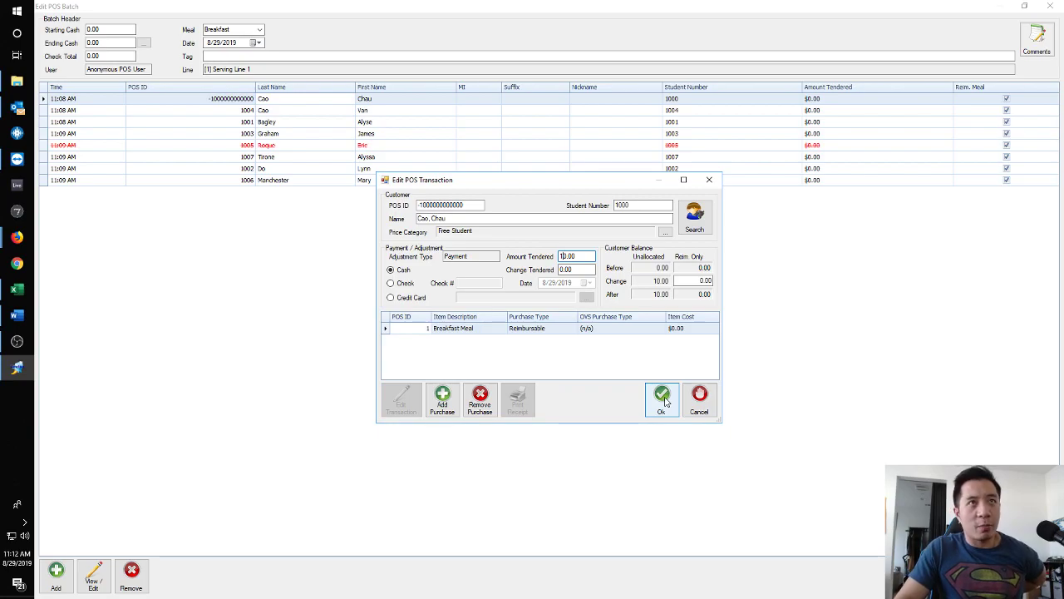
click(662, 399)
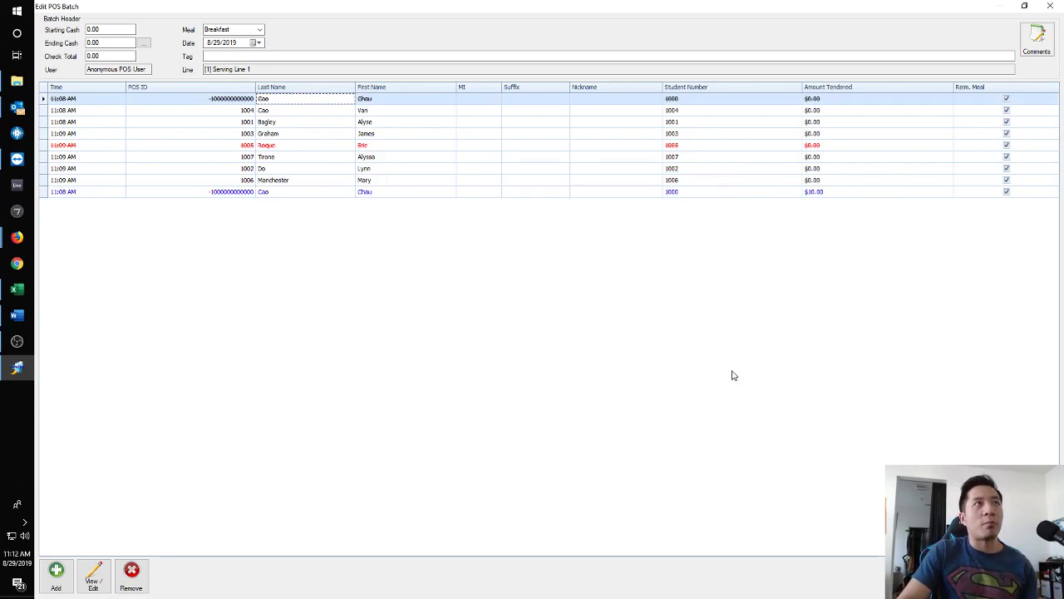
click(1037, 576)
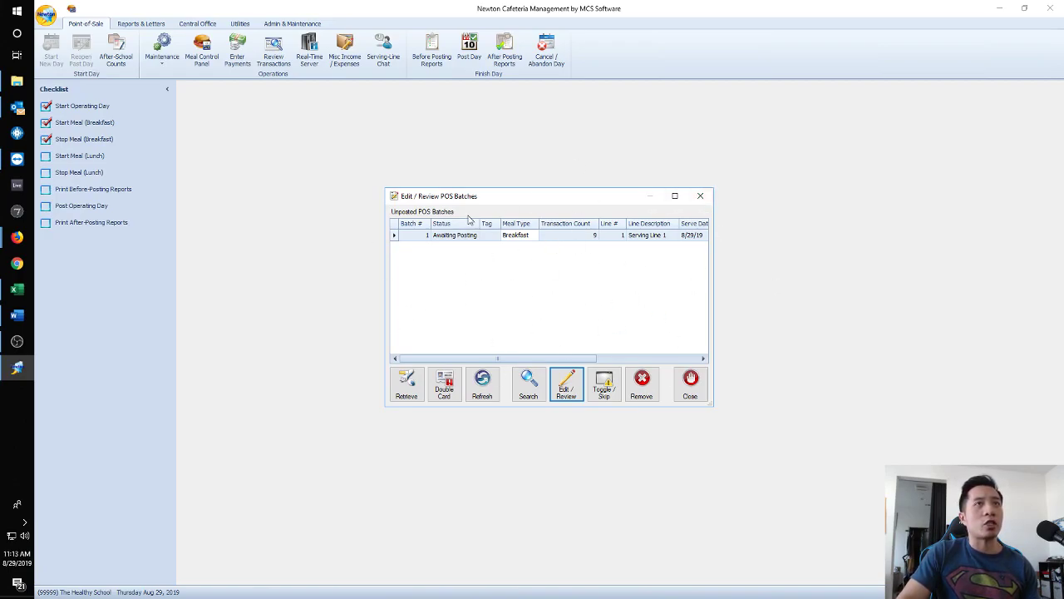
Start Lunch for 8/29/2019 from the checklist, then bring up TeamViewer.
click(701, 196)
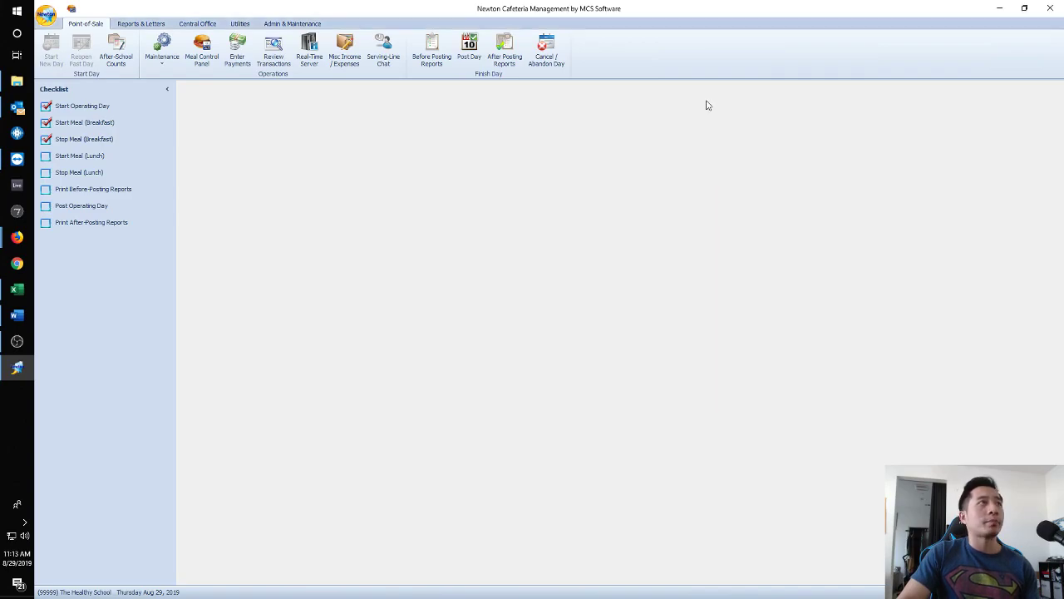
click(97, 156)
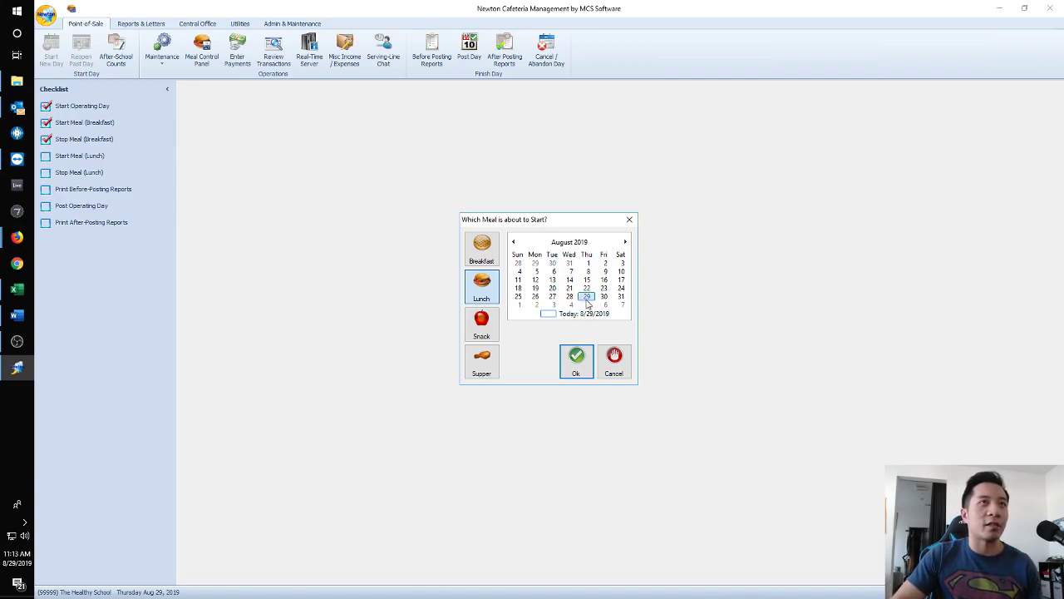
click(567, 360)
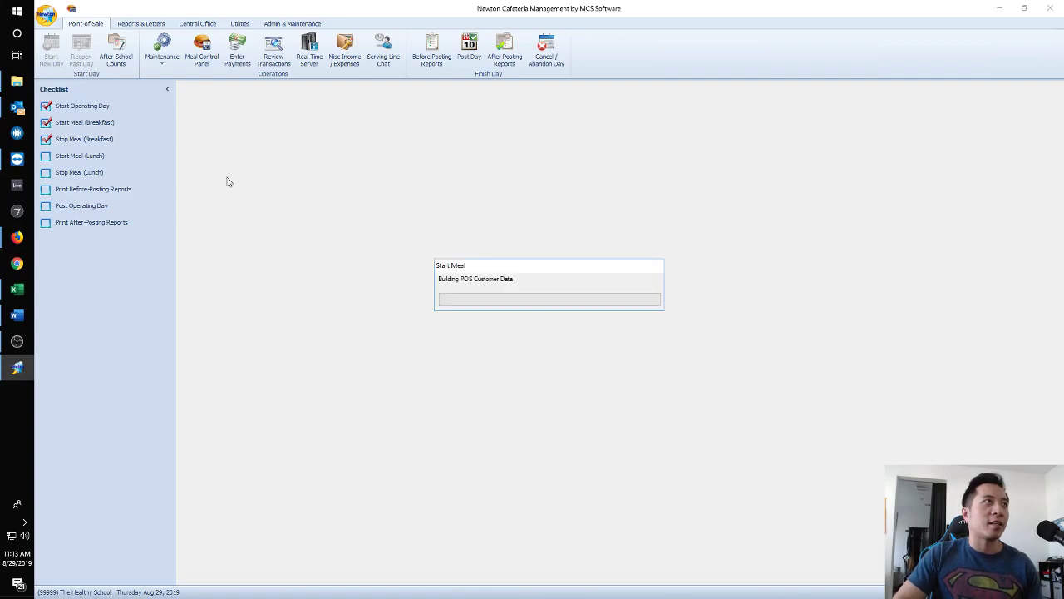
mouse_move(17, 158)
click(140, 194)
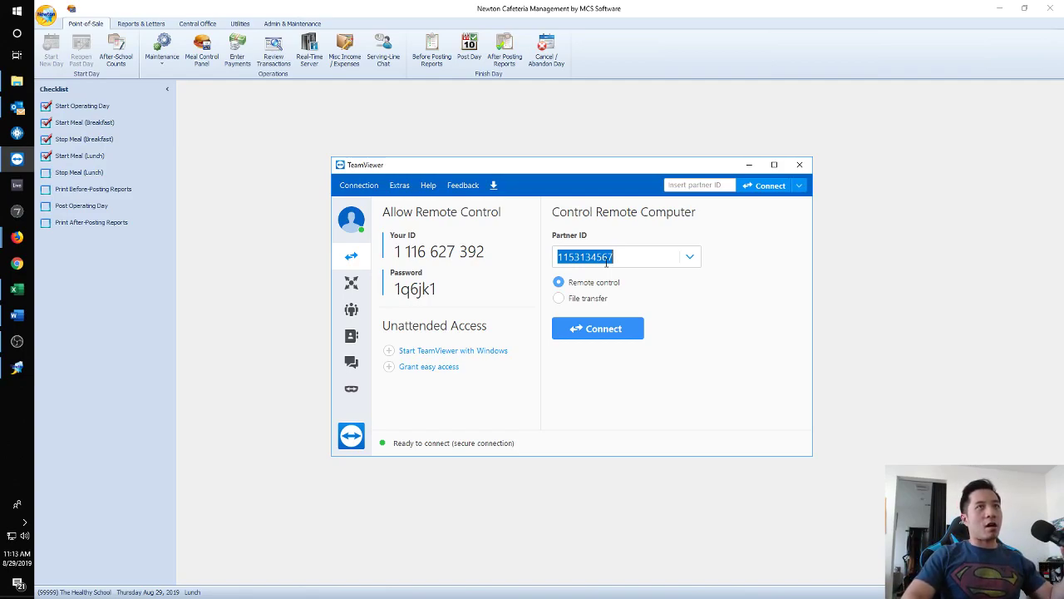
Connect to the partner laptop and log on with the partner's password.
key(Return)
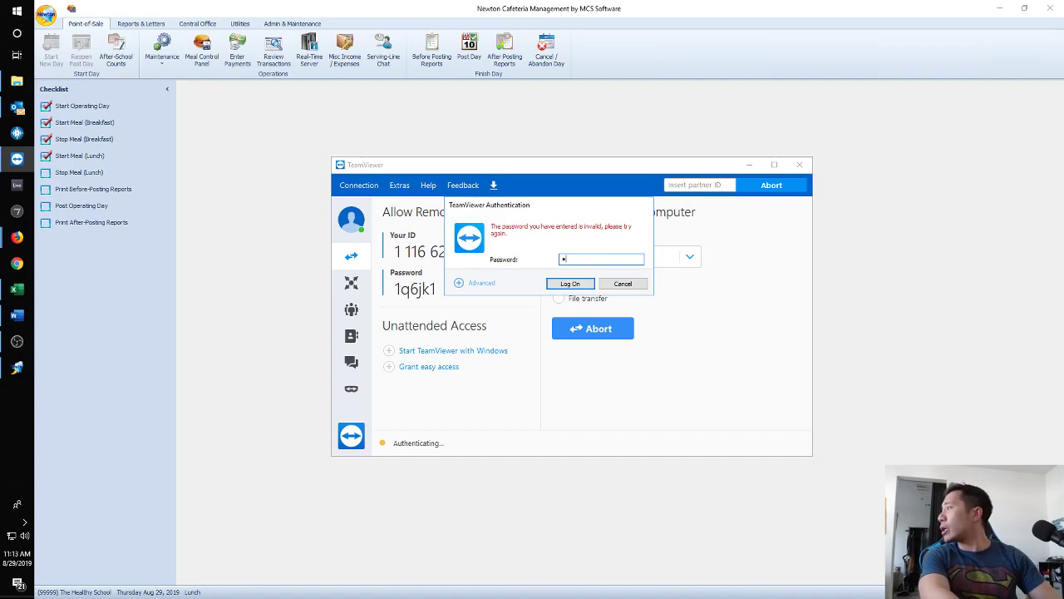
key(Return)
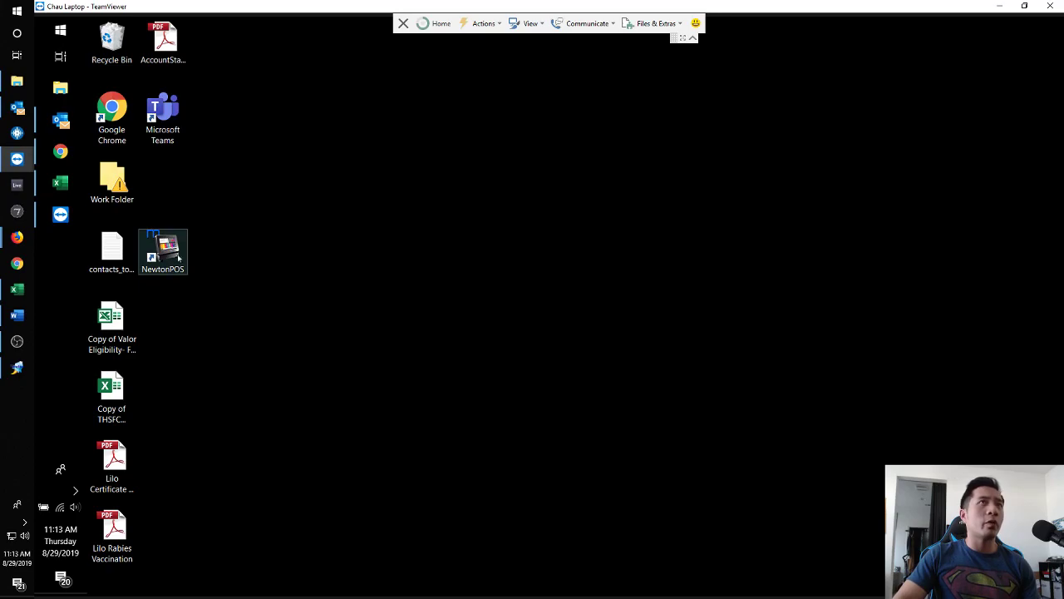
mouse_move(59, 511)
click(59, 508)
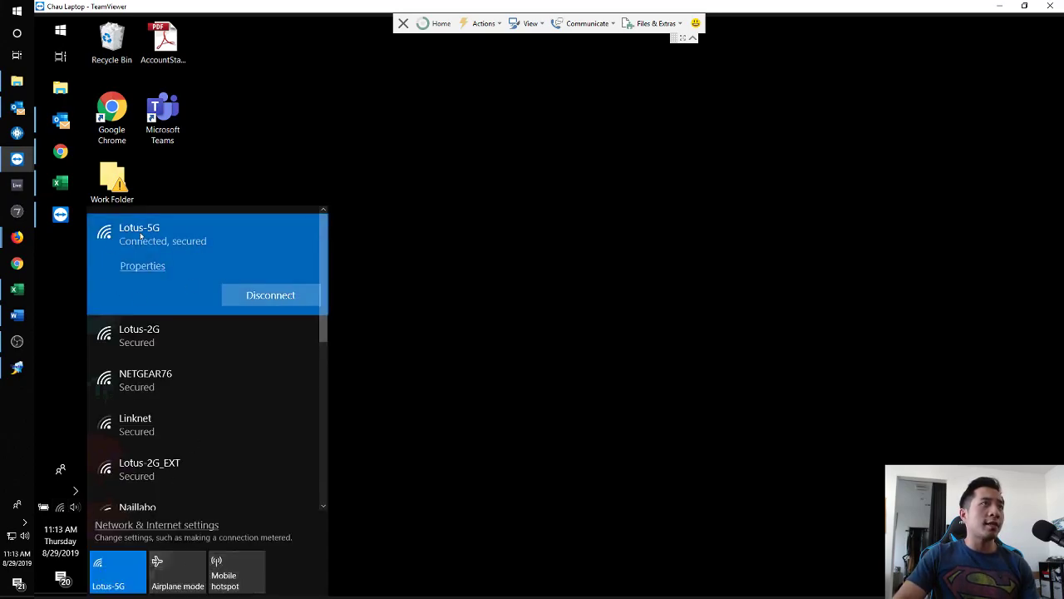
click(26, 524)
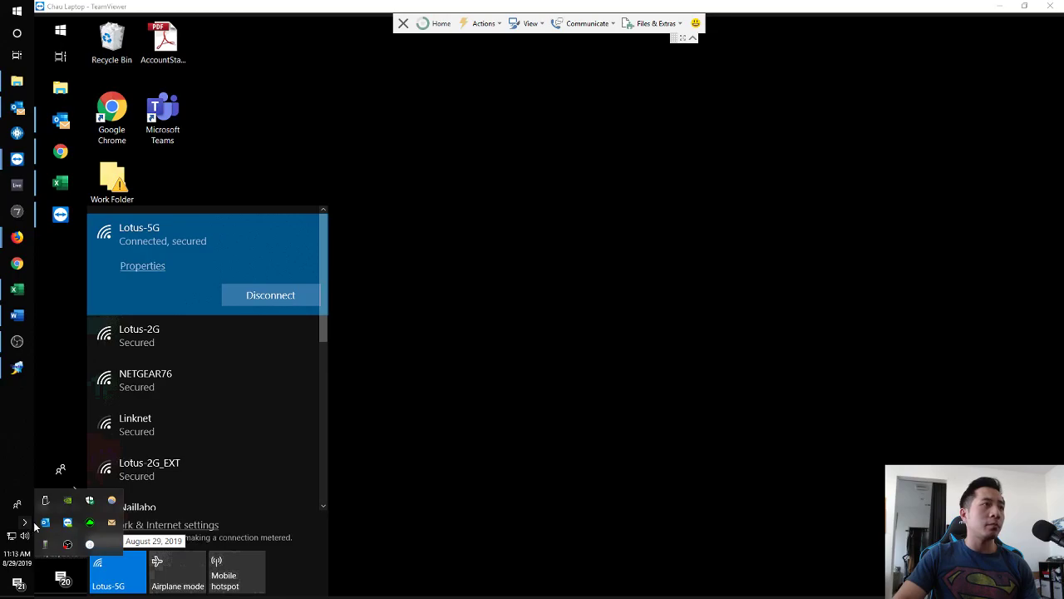
click(12, 538)
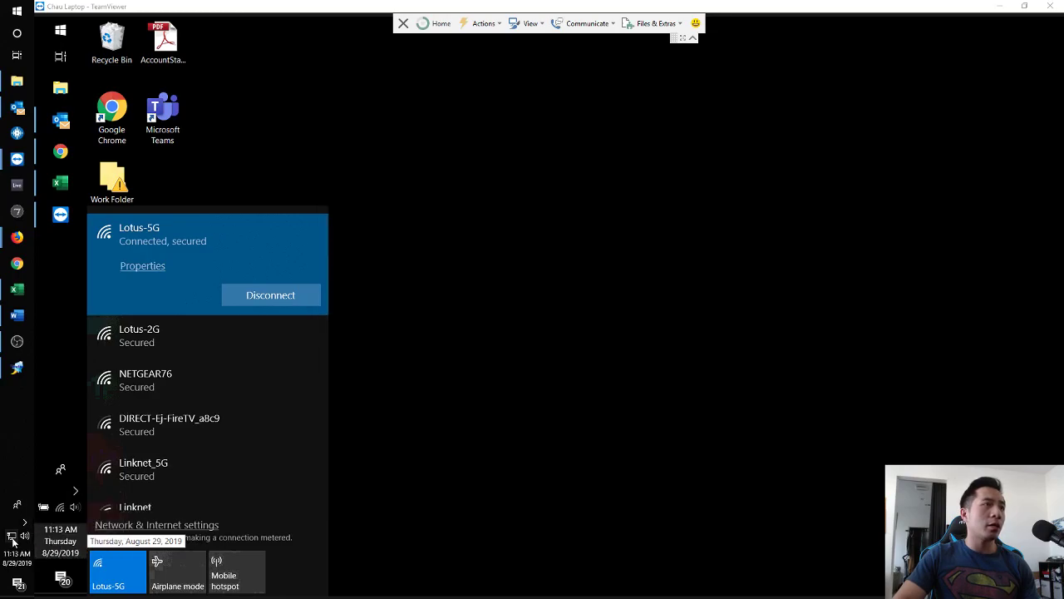
click(13, 538)
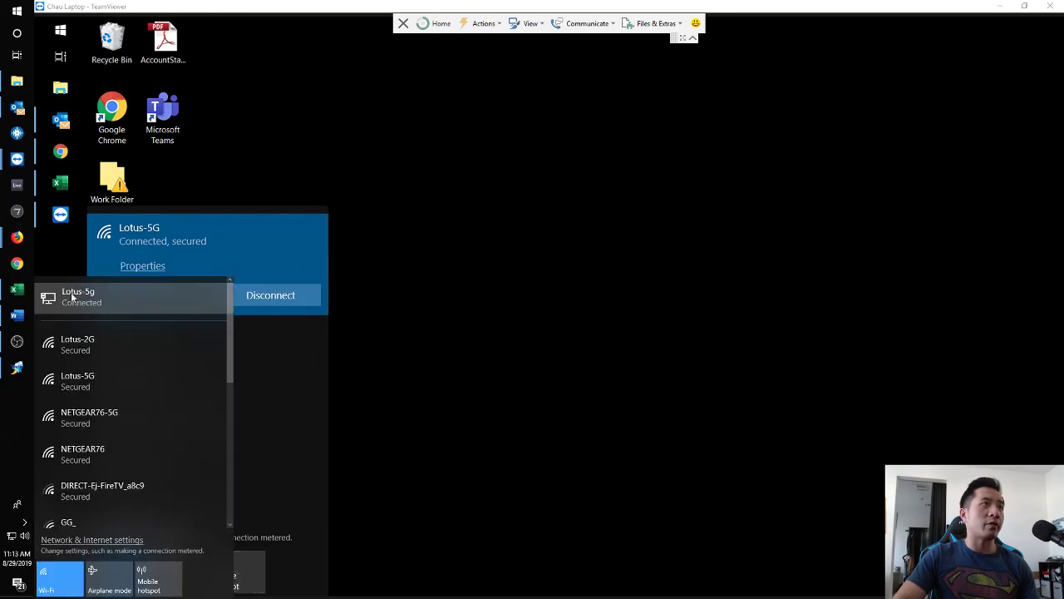
click(478, 233)
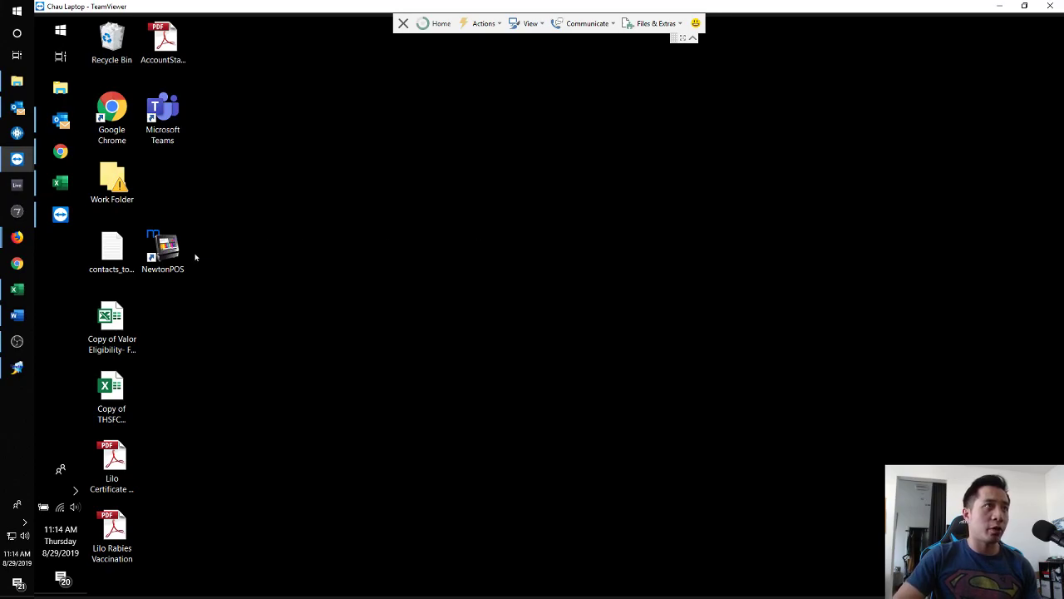
Launch NewtonPOS remotely, dismiss the ArgumentException error, open Setup Line, and return to the local screen.
double_click(160, 251)
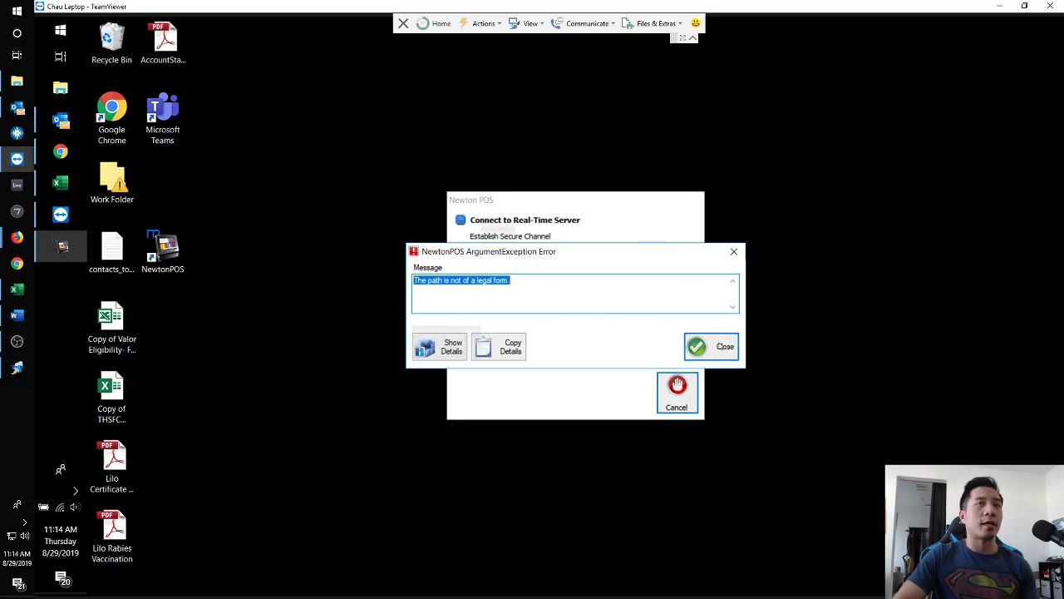
click(725, 346)
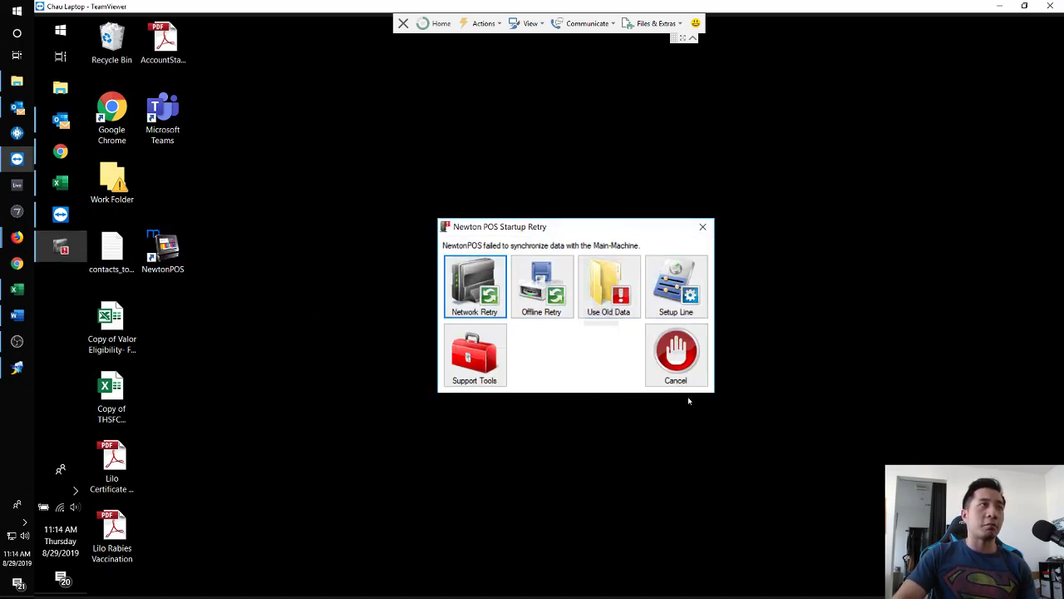
click(685, 284)
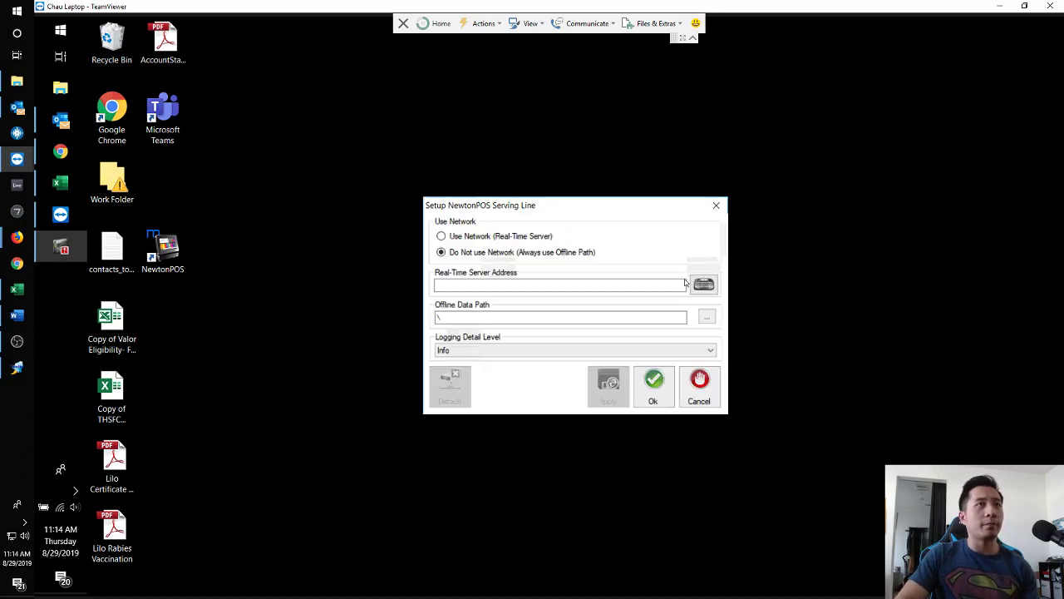
click(14, 10)
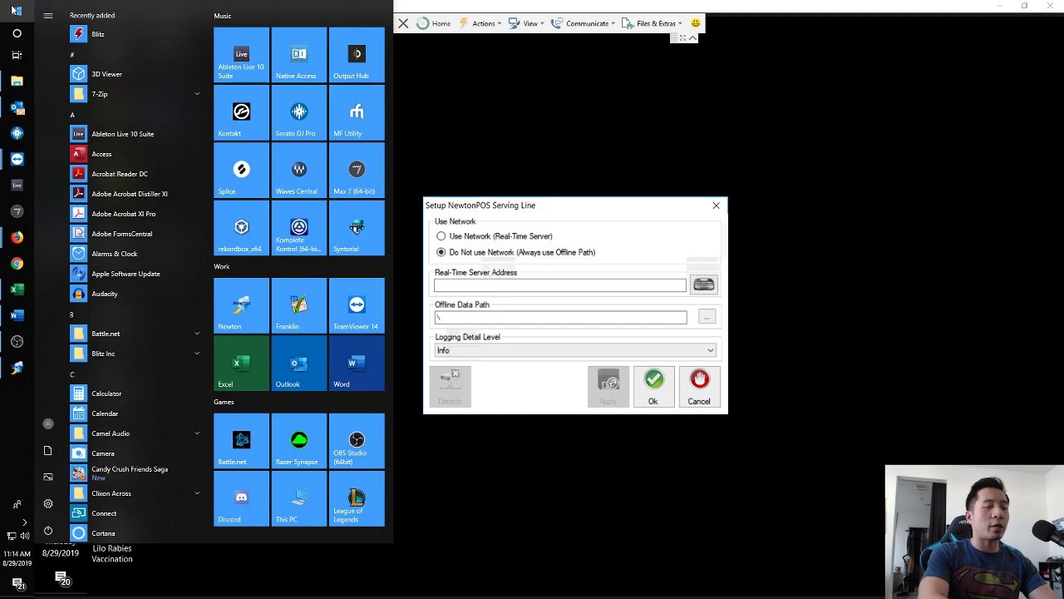
click(14, 11)
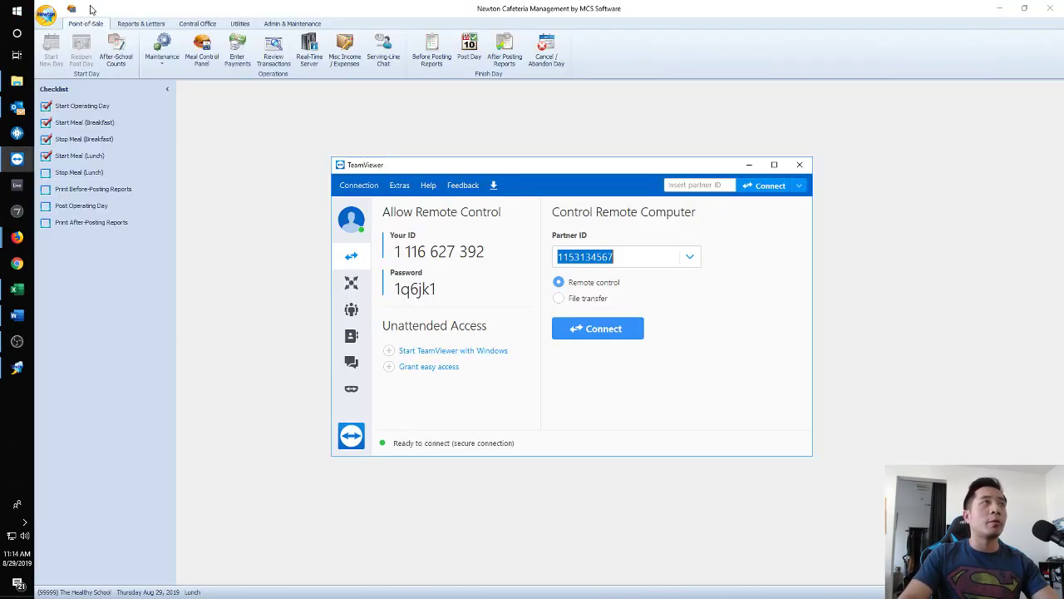
Open Command Prompt on the local computer by searching for cmd.
click(10, 8)
text(cmd)
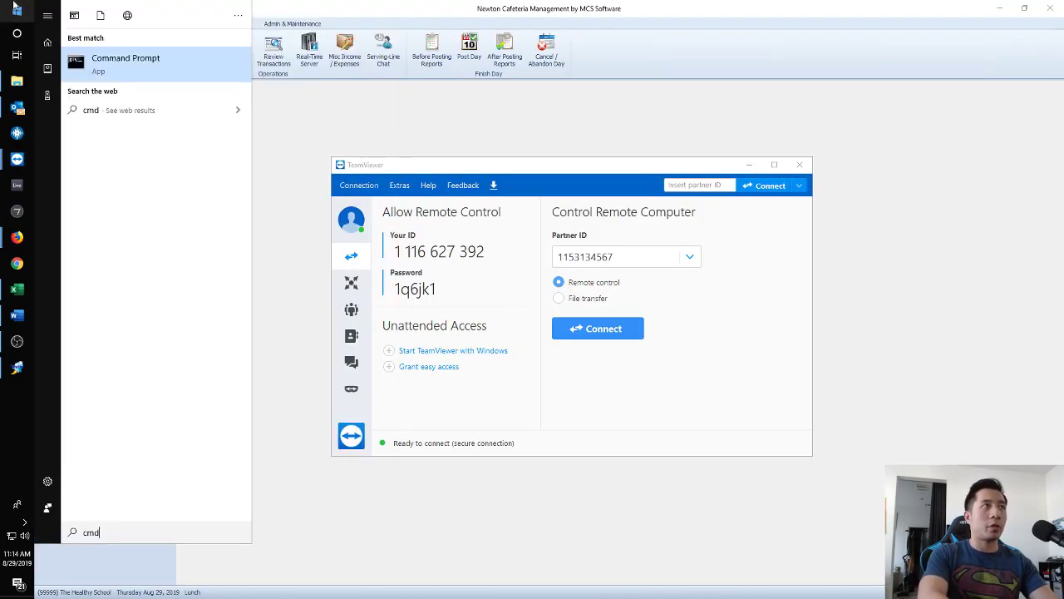
key(Return)
click(14, 5)
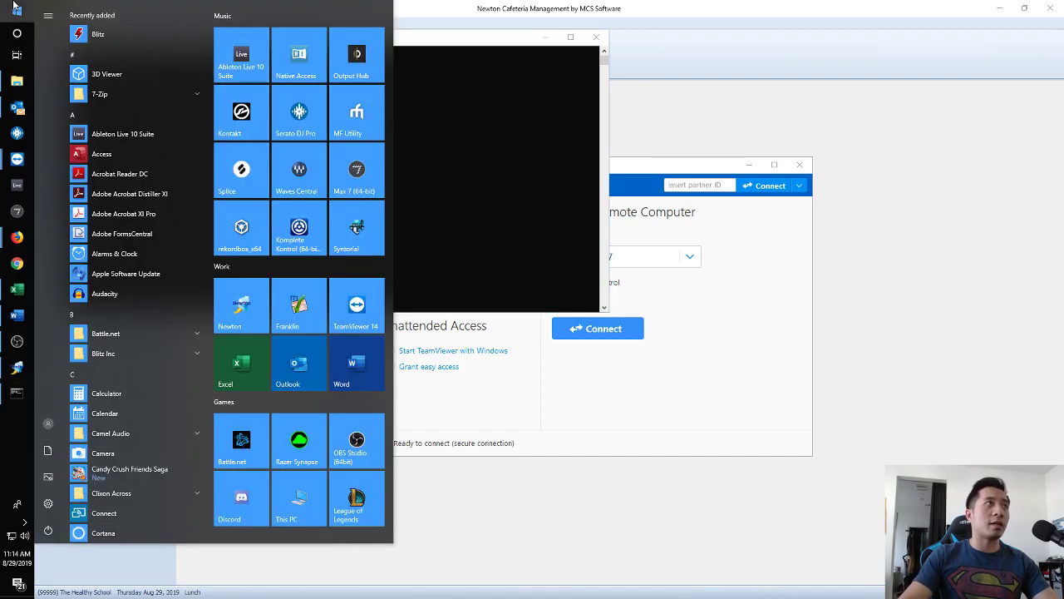
click(595, 37)
click(7, 7)
text(cmd)
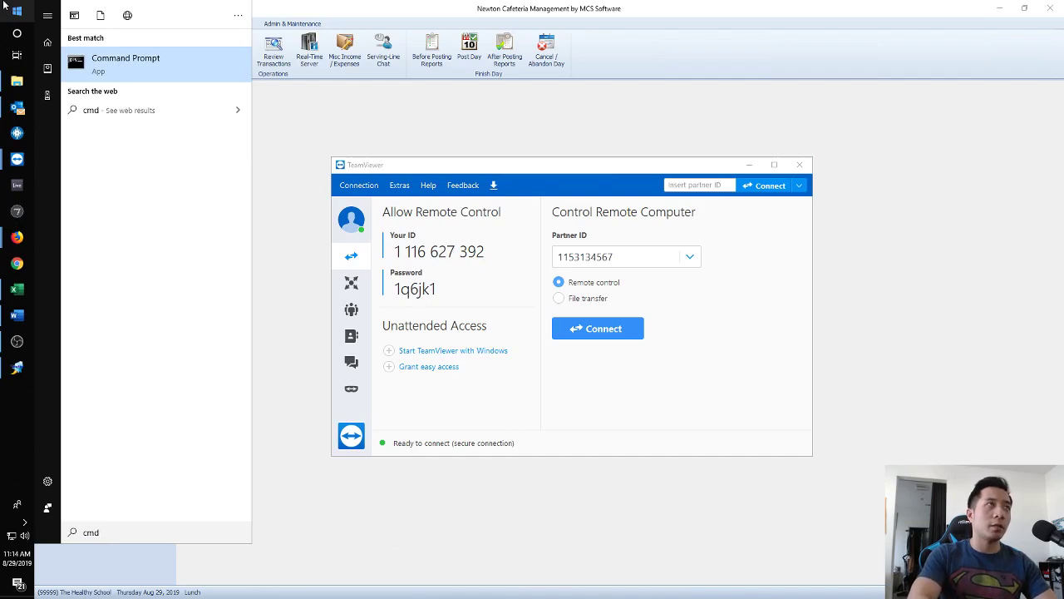
key(Return)
Run ipconfig and mark the IPv4 address 192.168.1.3.
drag(363, 53, 508, 243)
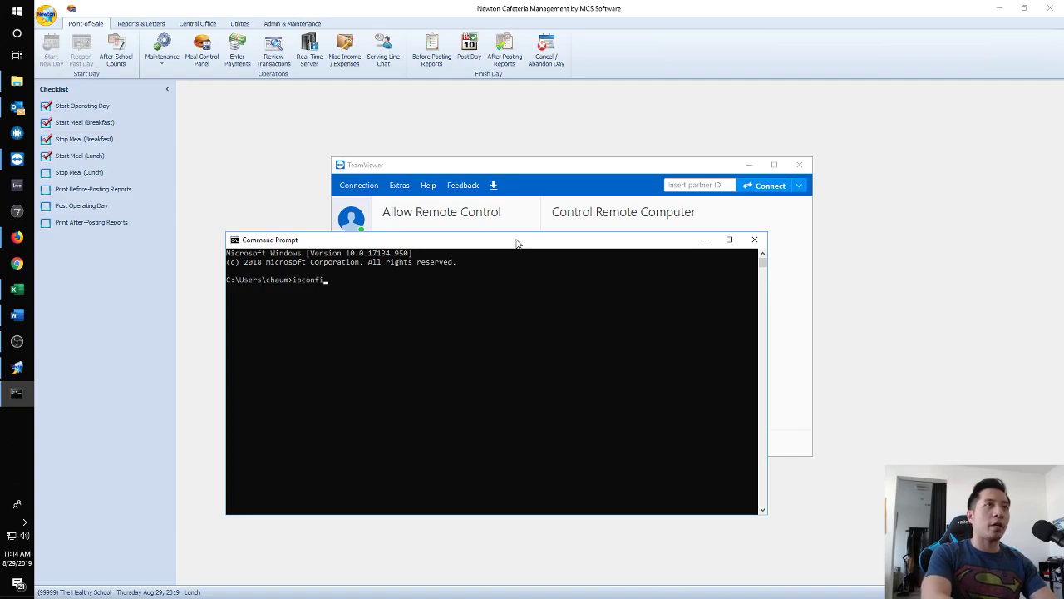
text(ipconfig)
key(Return)
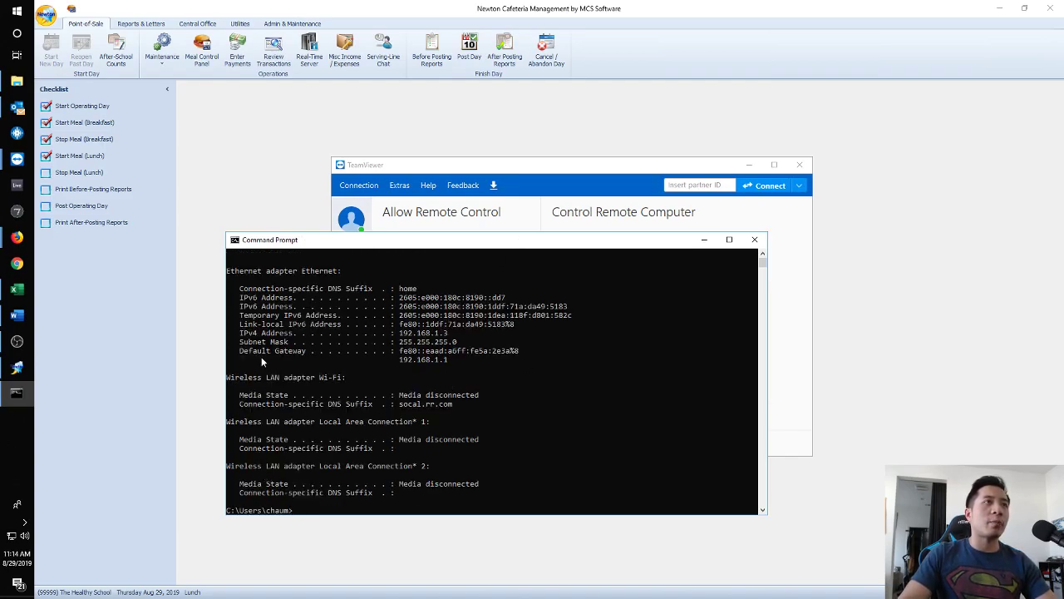
drag(235, 329, 462, 337)
drag(457, 245, 321, 304)
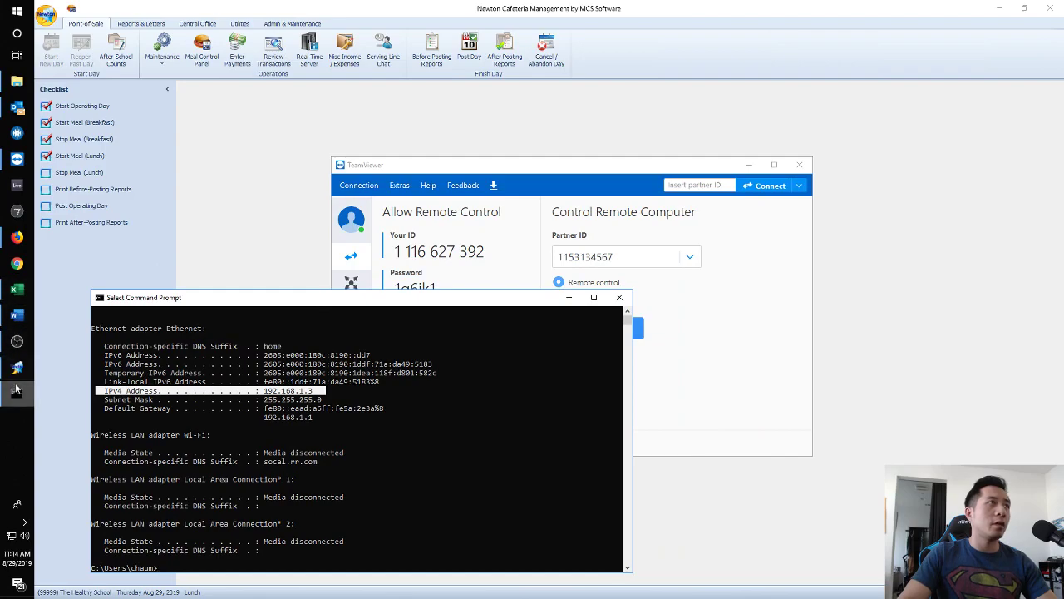
Switch the serving line to Use Network (Real-Time Server) and begin entering 192.168.1 as its address.
mouse_move(17, 158)
click(83, 173)
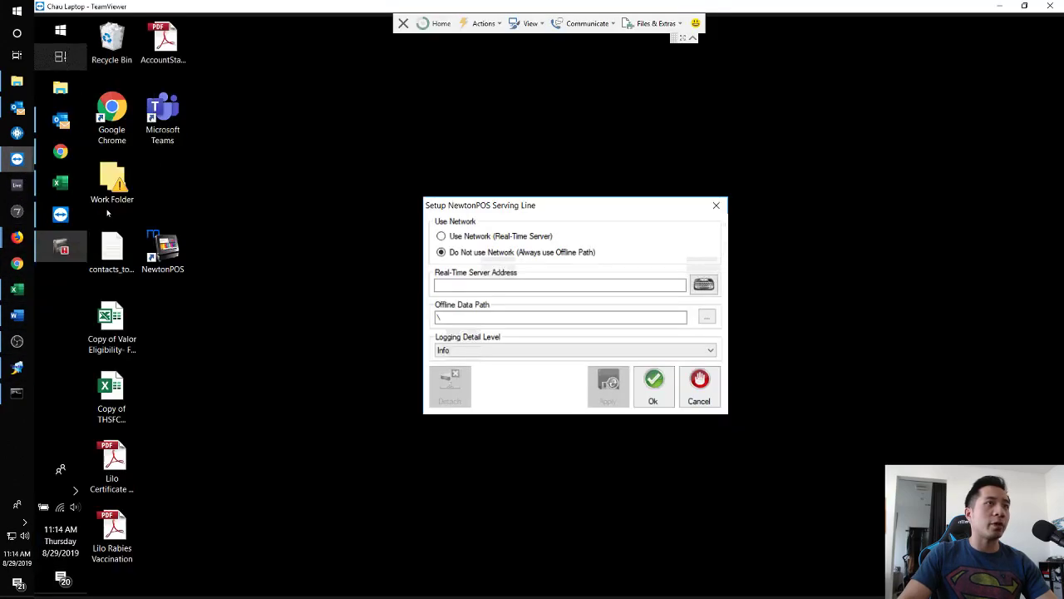
click(479, 237)
click(520, 287)
text(192.)
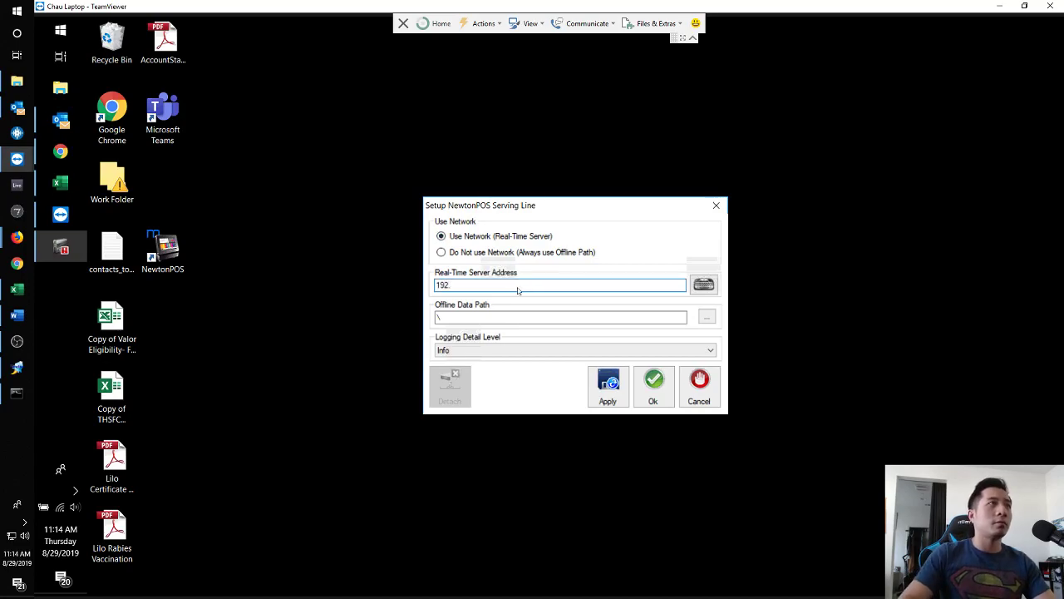
key(BackSpace)
key(alt+Tab)
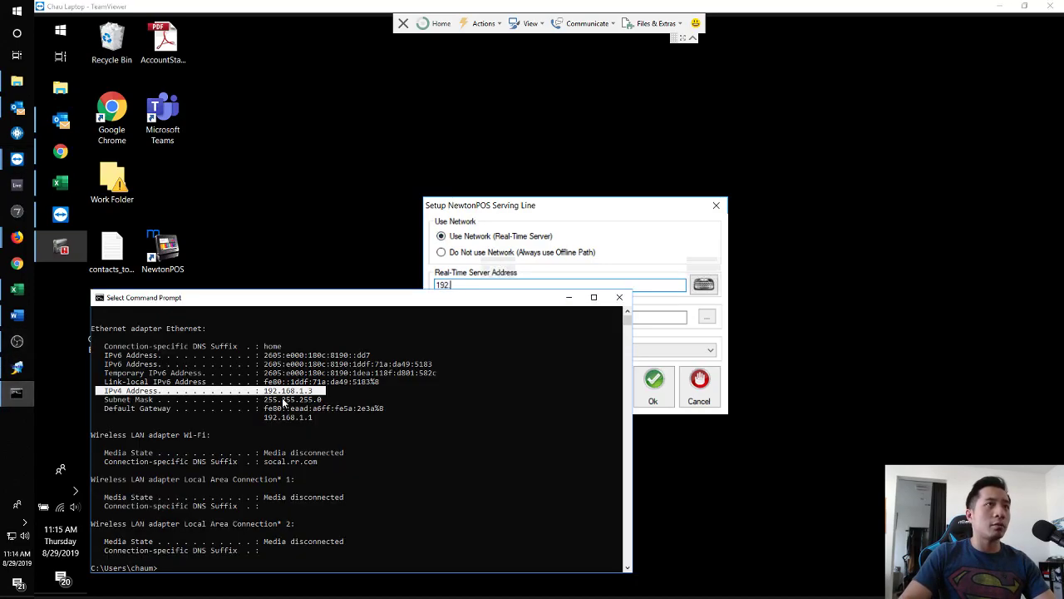
key(alt+Tab)
text(.168.1)
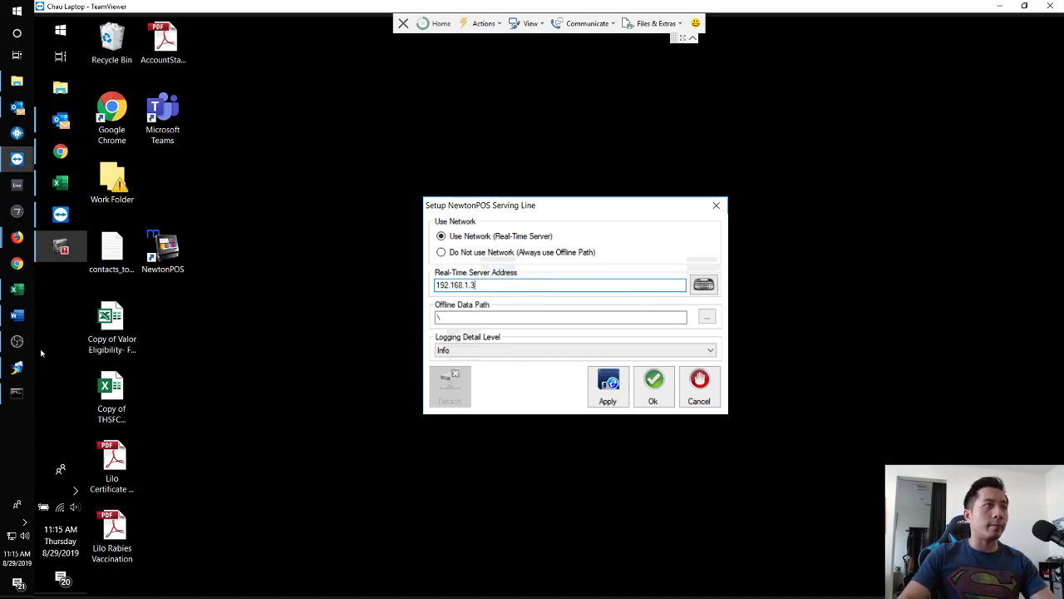
Correct the server address to 192.168.1.3, then apply and save the setup.
click(16, 392)
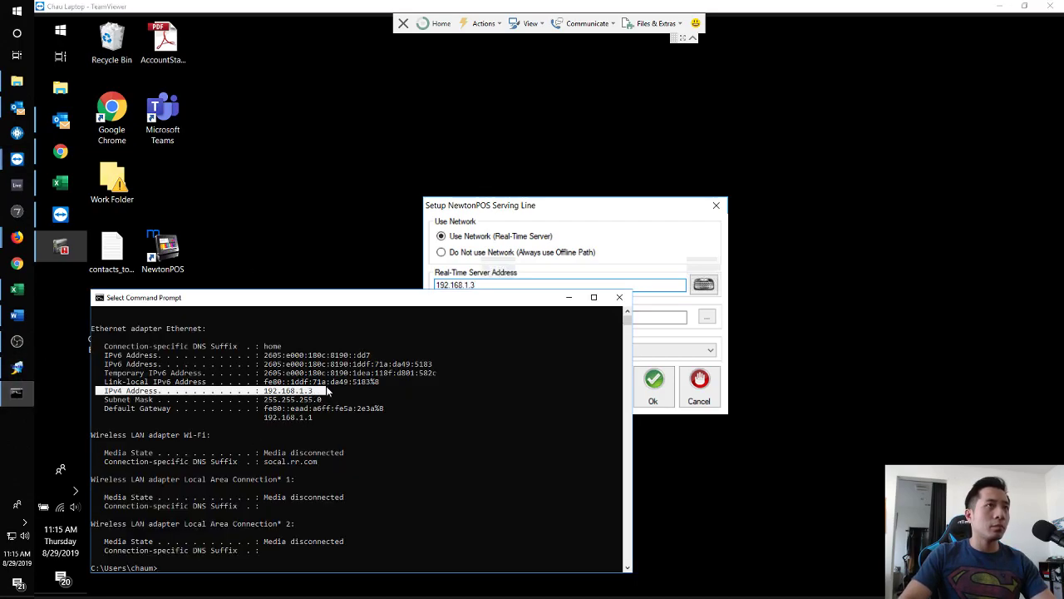
click(490, 286)
click(473, 286)
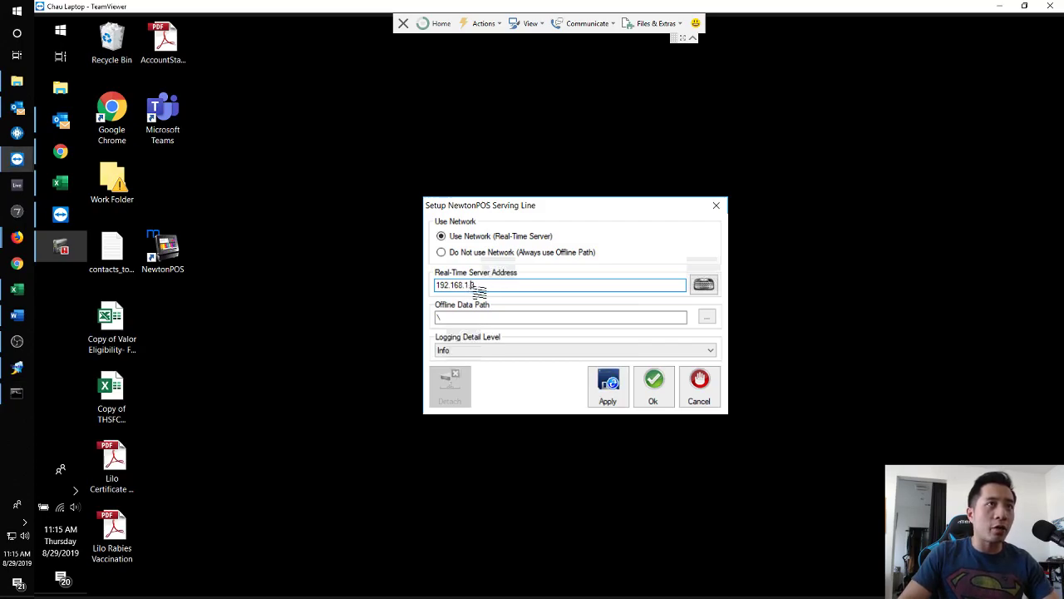
key(BackSpace)
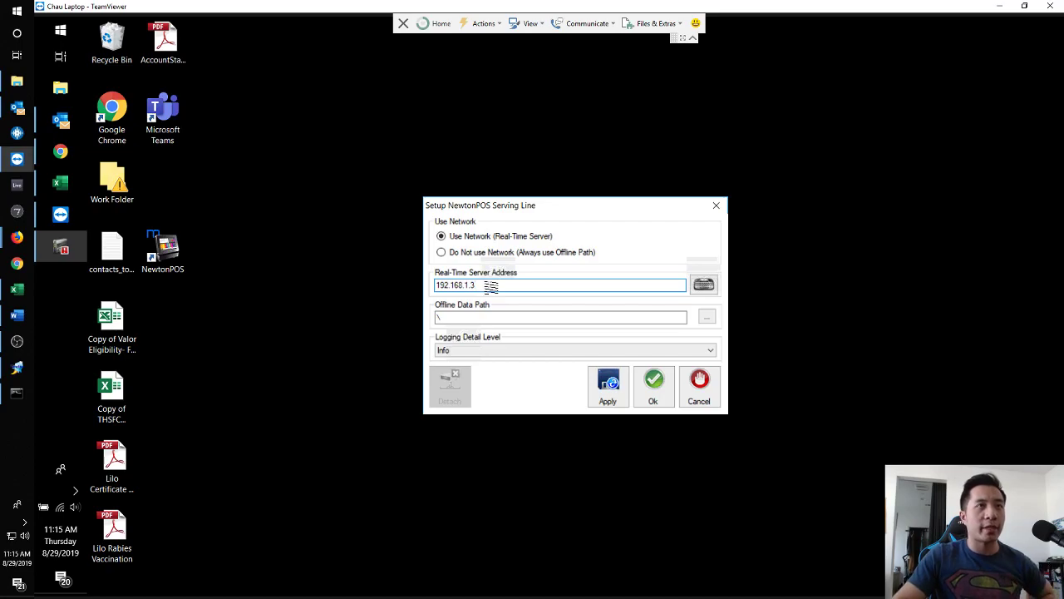
click(607, 387)
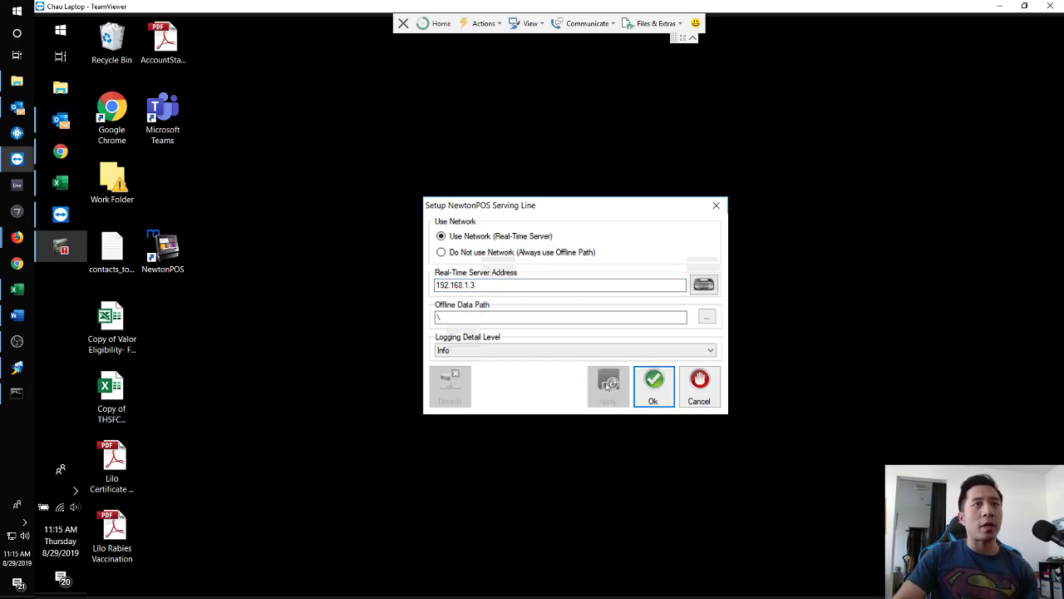
click(654, 387)
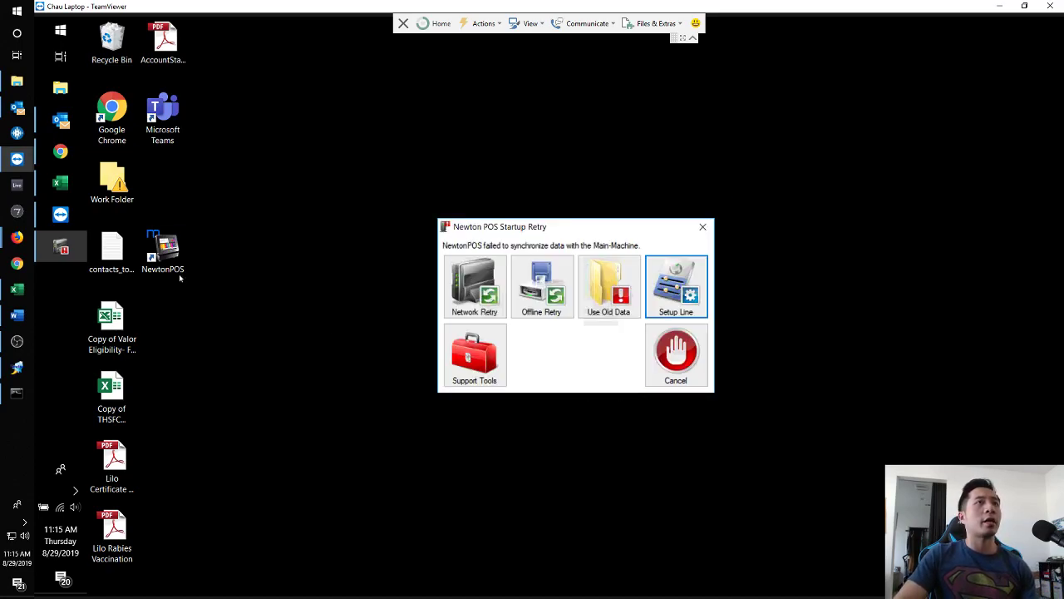
Retry the network connection and attach this workstation to Serving Line 2.
click(482, 295)
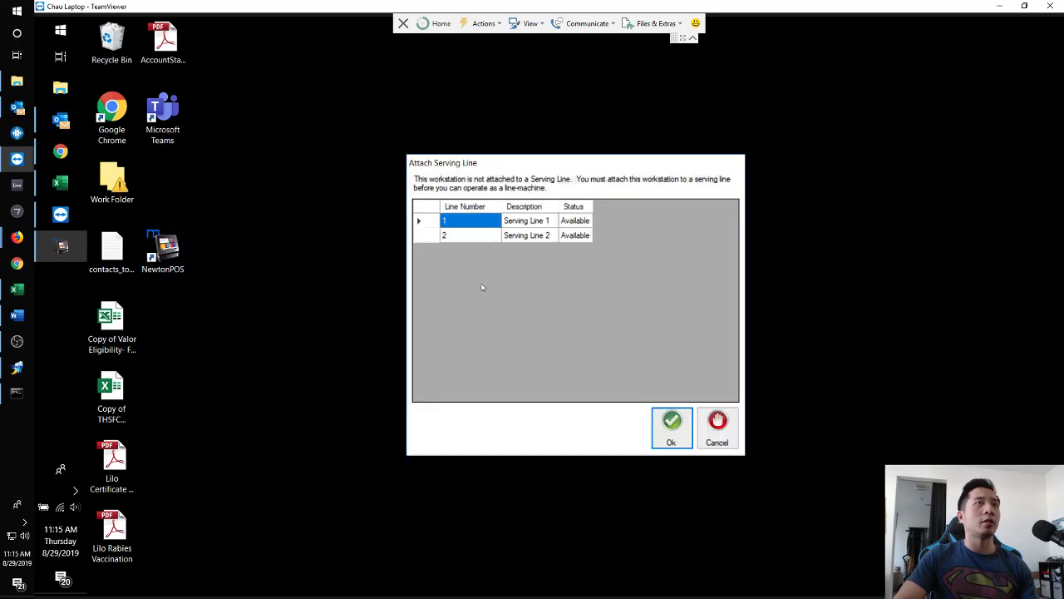
click(508, 236)
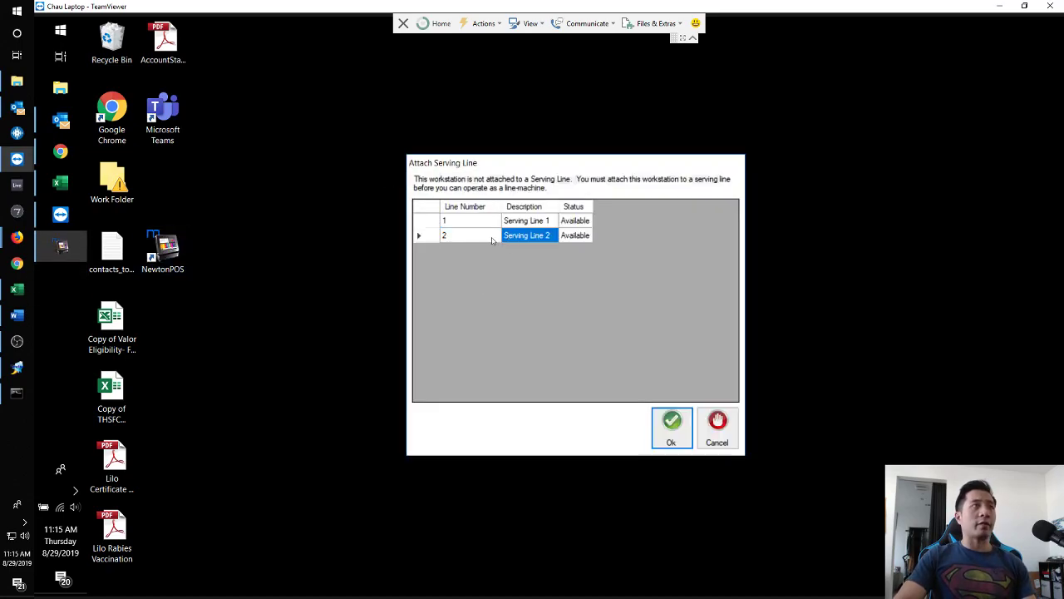
click(490, 236)
click(509, 238)
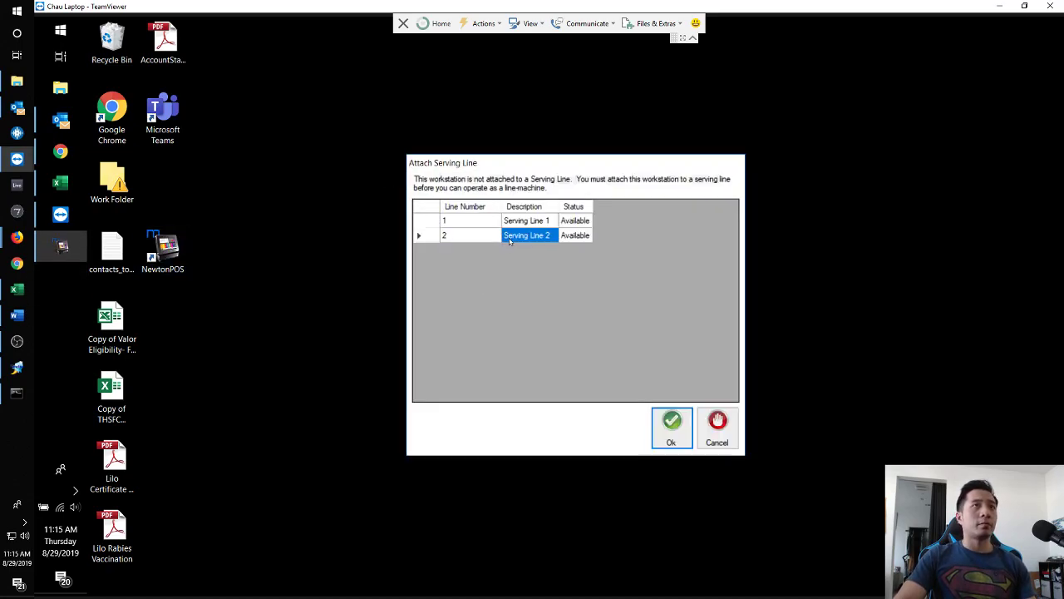
click(661, 427)
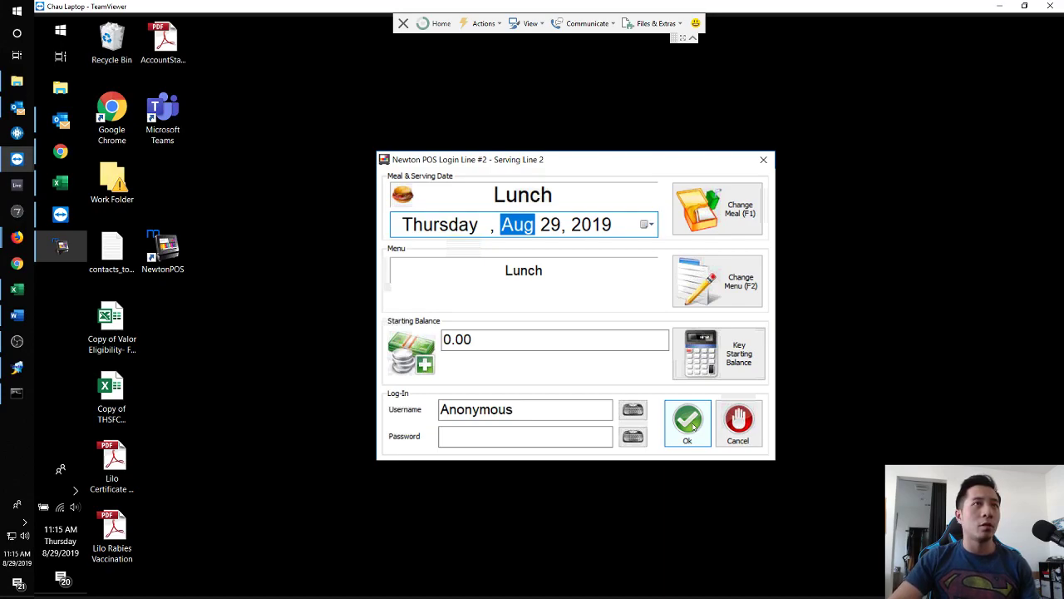
Quit NewtonPOS on the remote laptop, relaunch it, and log in to the sale screen.
click(738, 422)
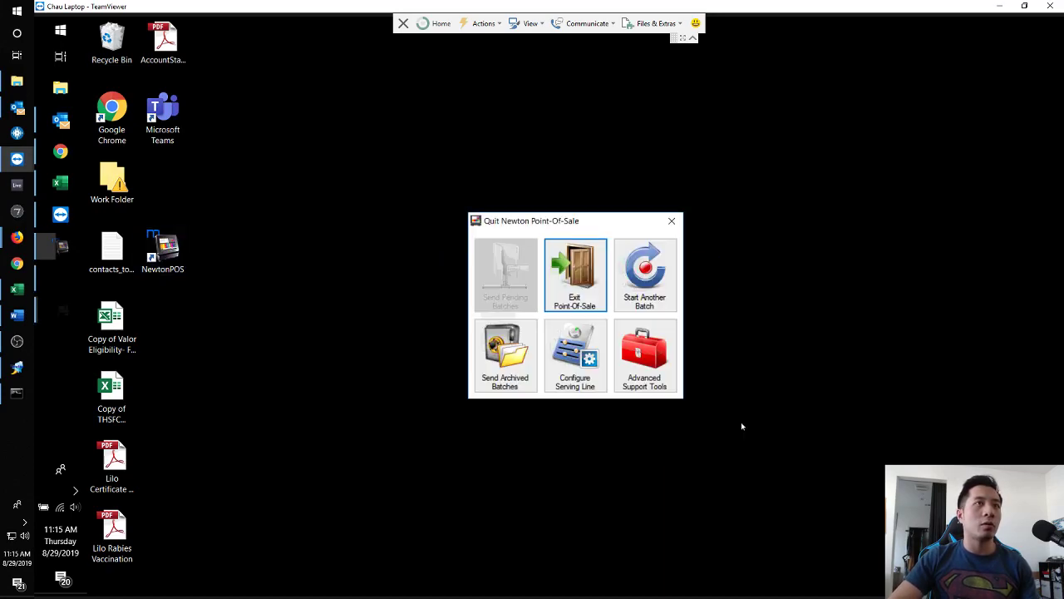
click(575, 282)
double_click(178, 258)
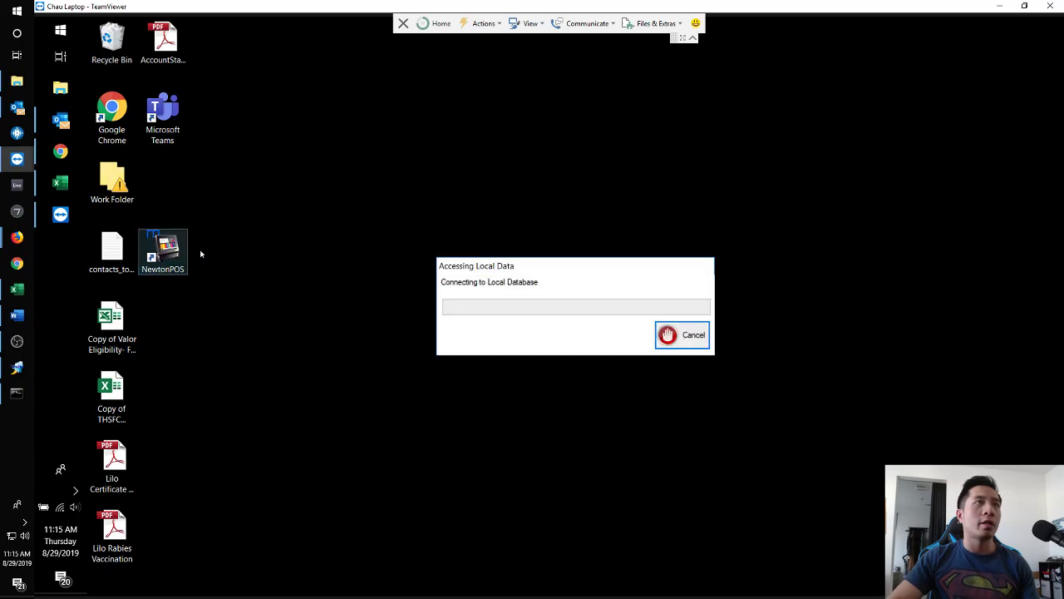
click(680, 422)
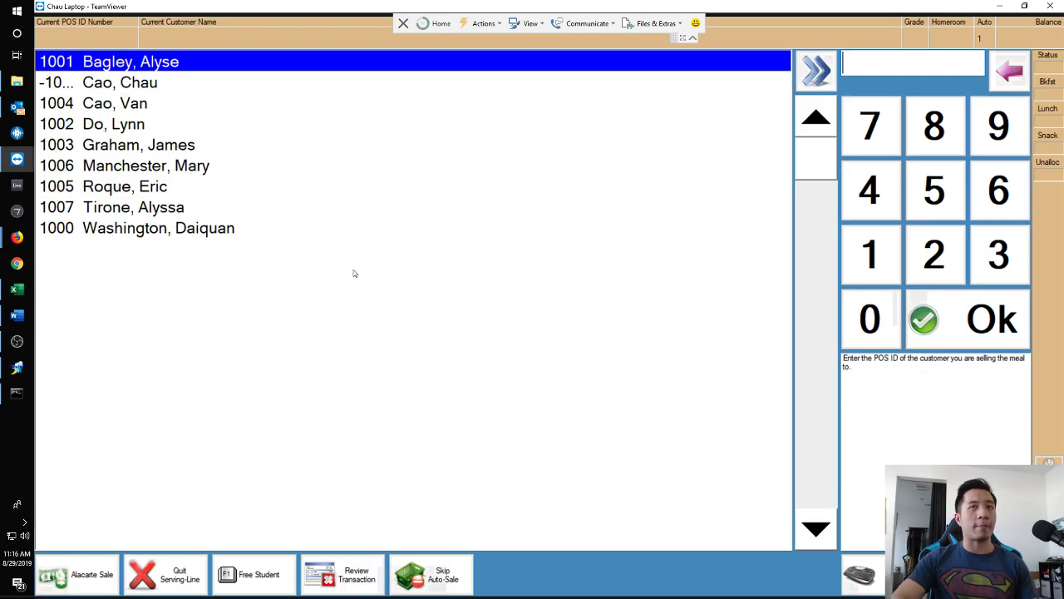
Start a Main Machine Lunch serving line for Thu 29 Aug 2019 and log in to it.
click(17, 367)
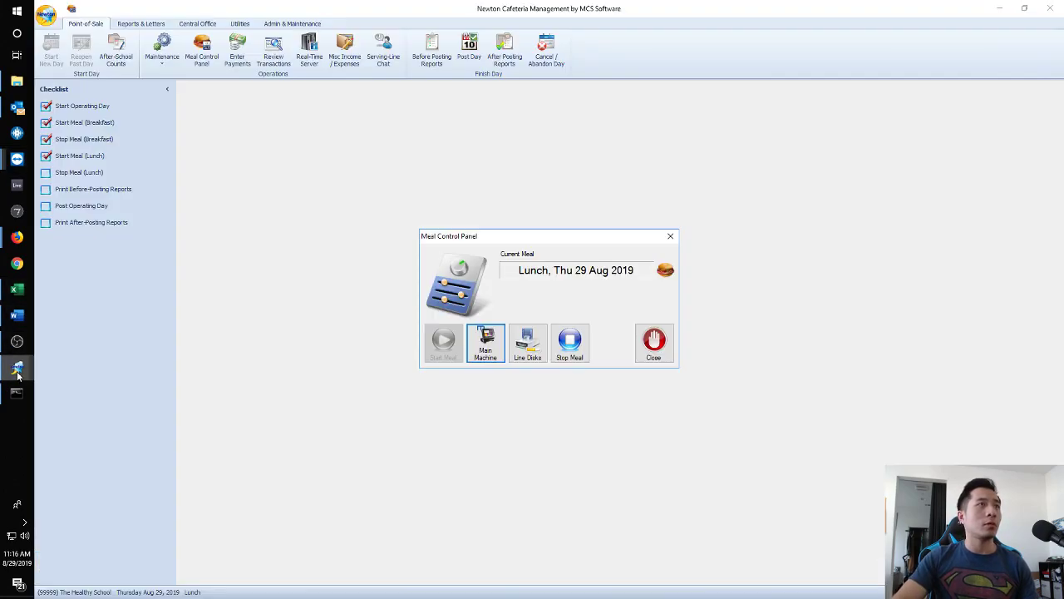
click(654, 341)
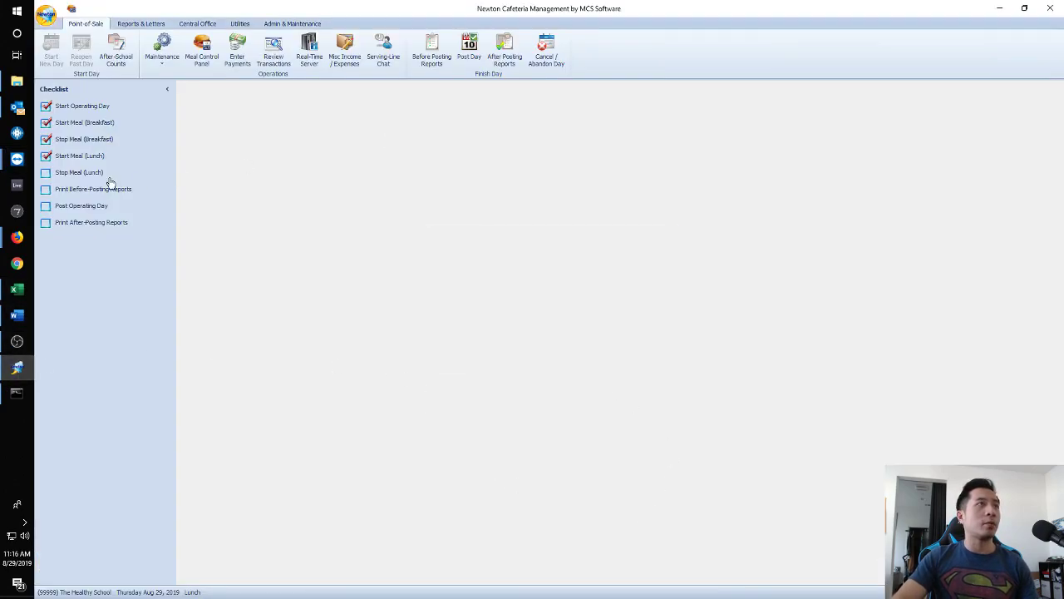
click(96, 164)
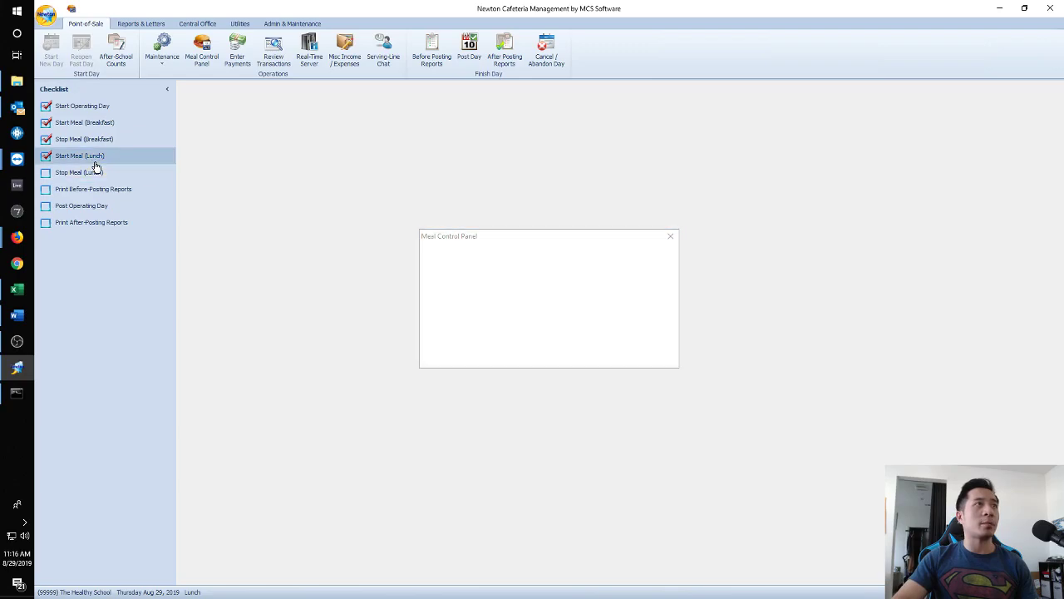
click(481, 341)
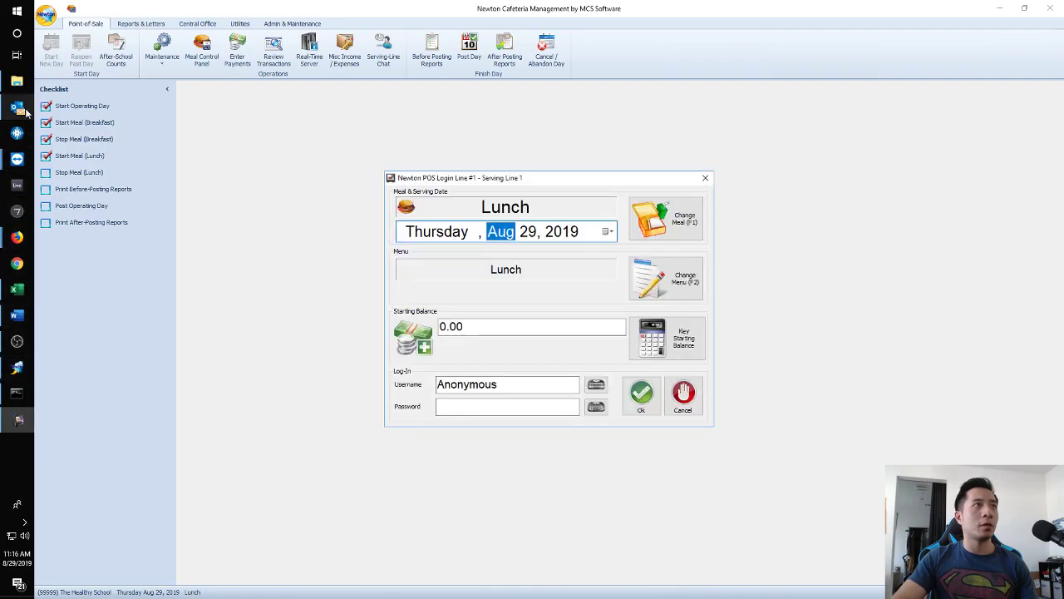
click(641, 398)
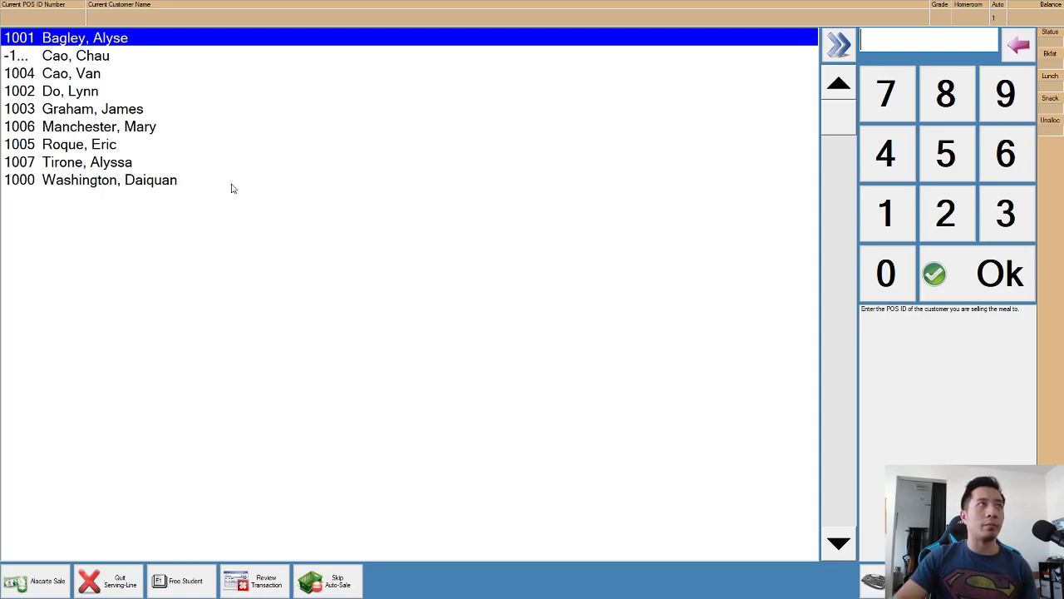
Sell lunch meals to customers 1004 and 1003.
key(Down)
key(Down)
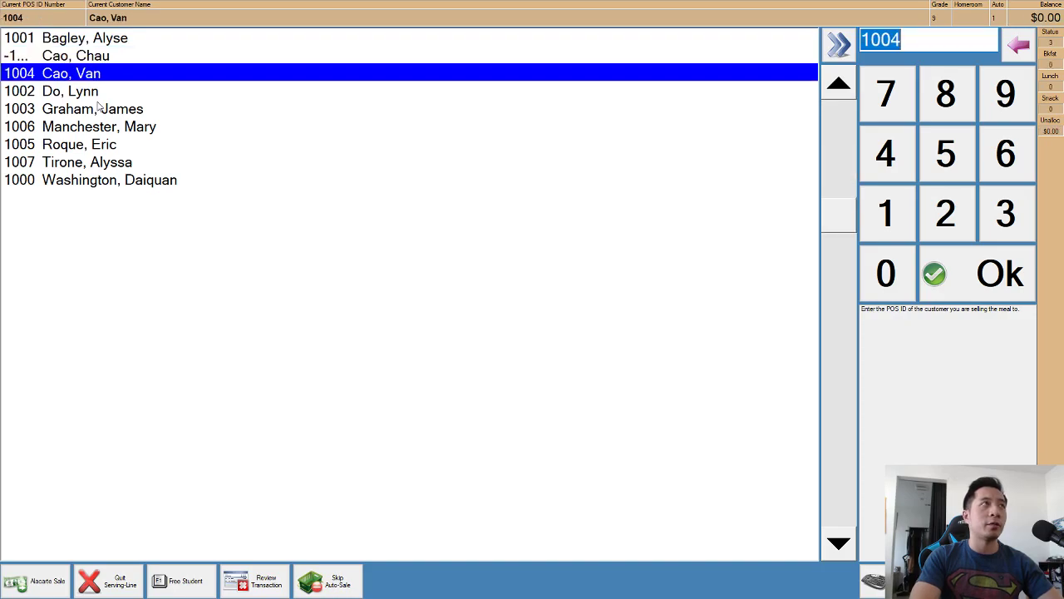
key(Return)
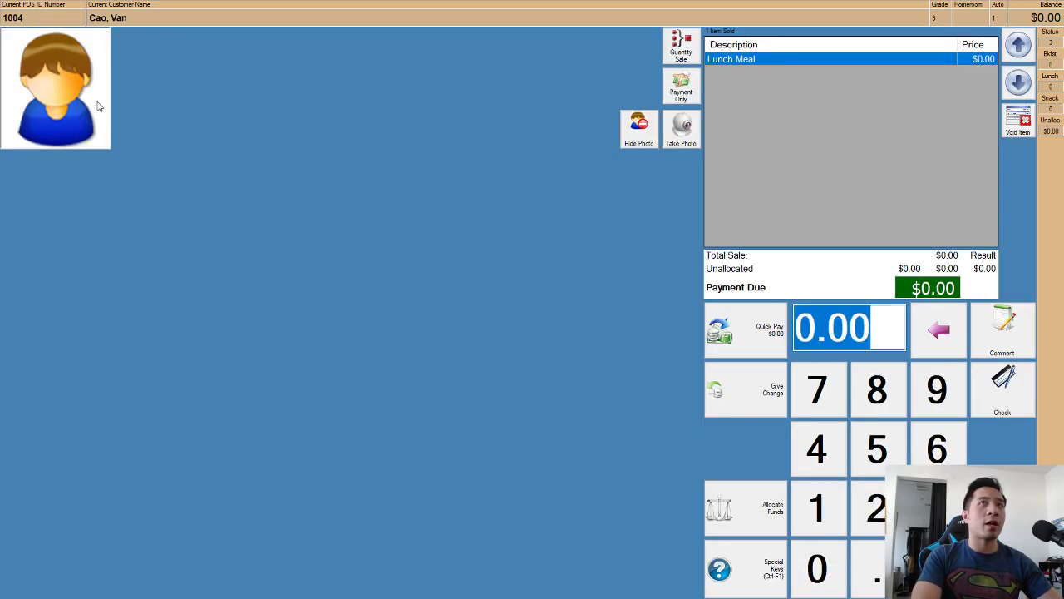
key(alt+Tab)
key(alt+Tab)
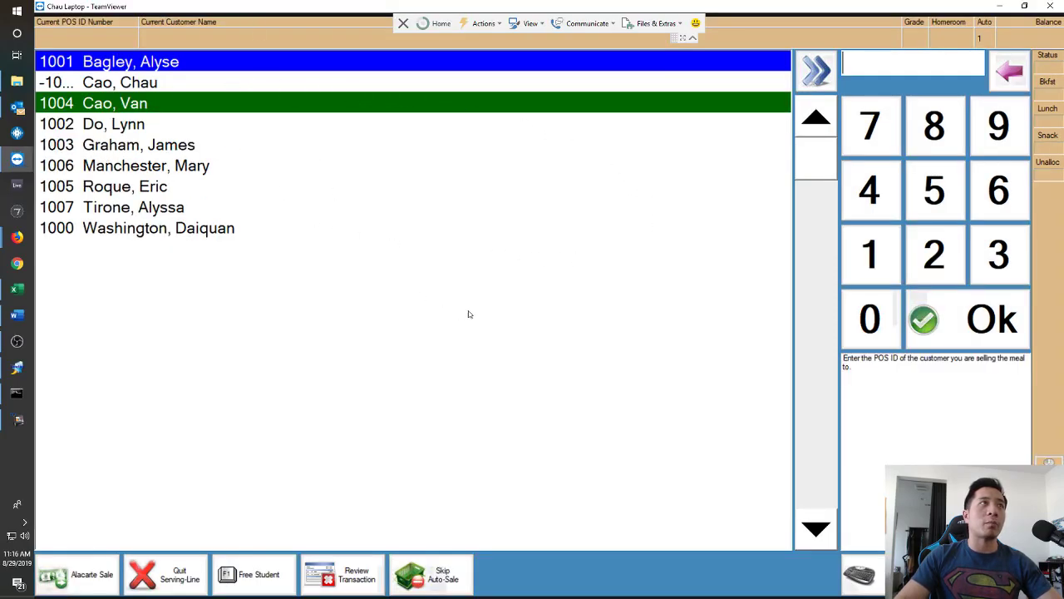
key(Down)
key(Down)
key(Down)
key(Down)
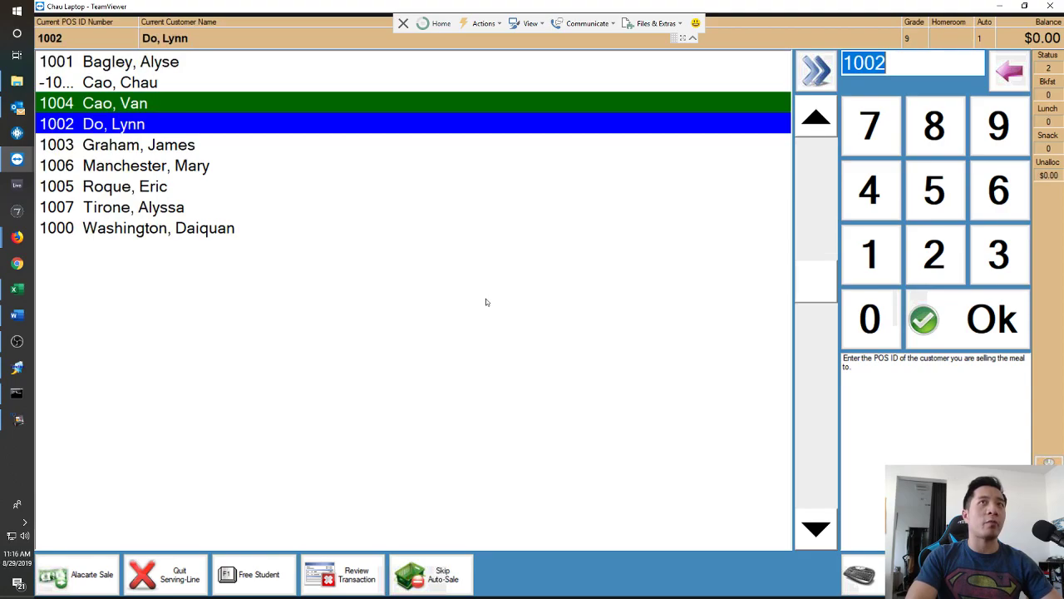
key(Up)
key(Up)
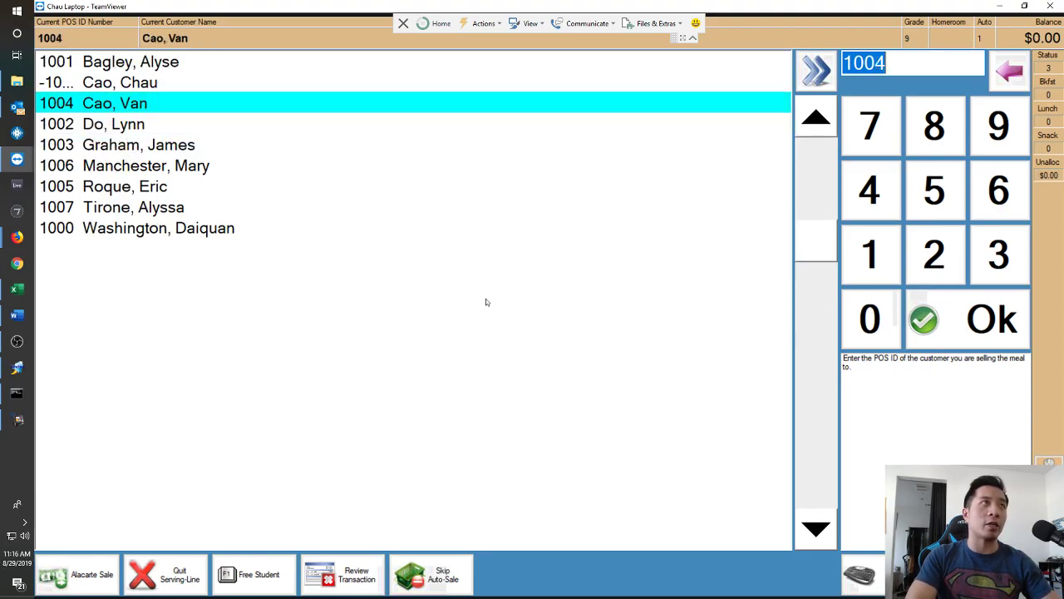
key(Down)
key(Up)
key(Down)
key(Down)
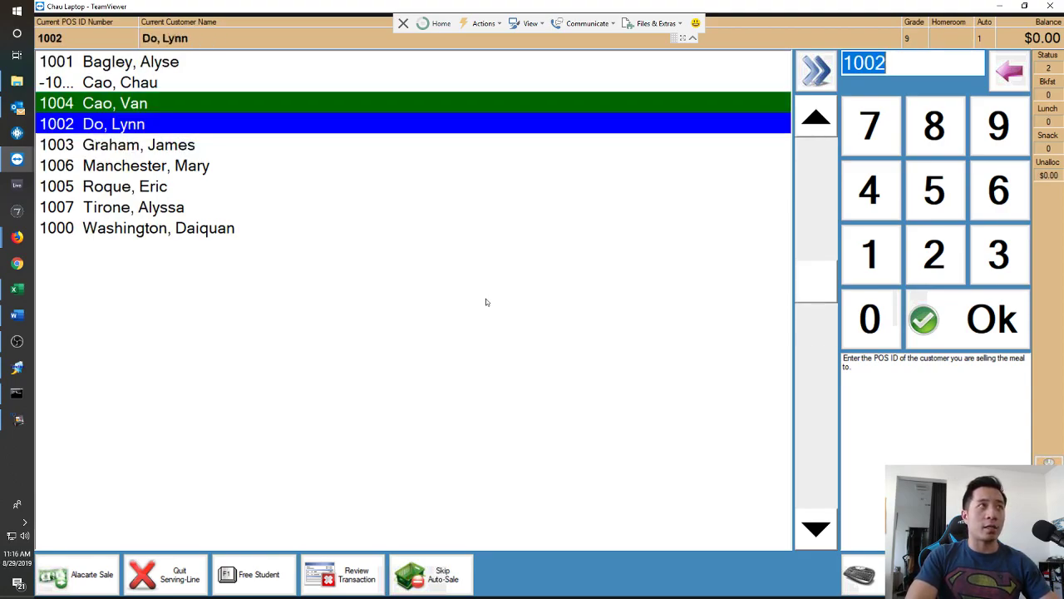
key(Return)
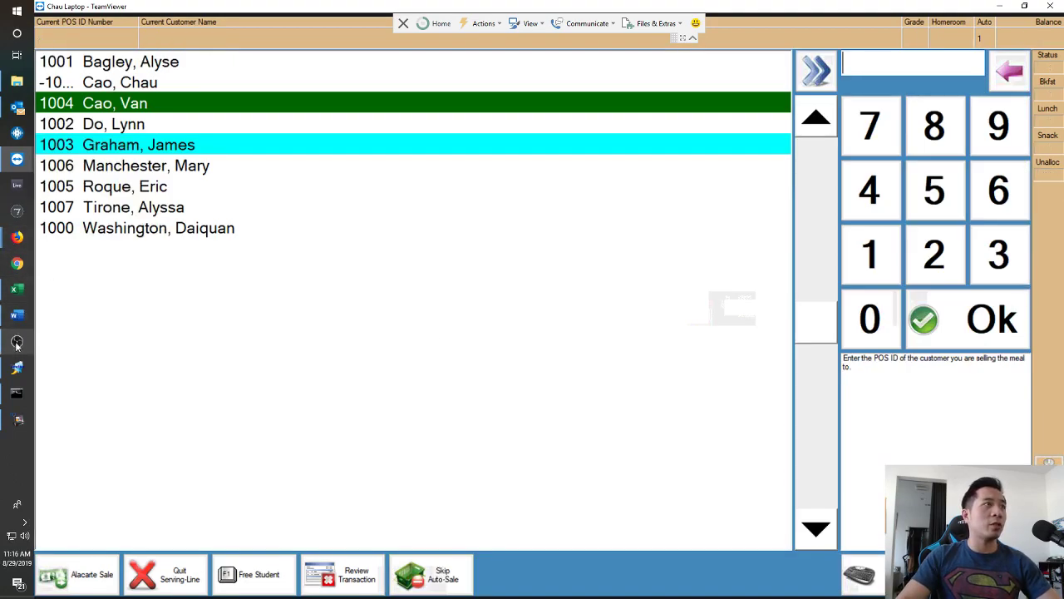
On the local line, sell lunch meals to customers 1005 and 1007, leaving 1000 unsold.
click(12, 366)
click(8, 396)
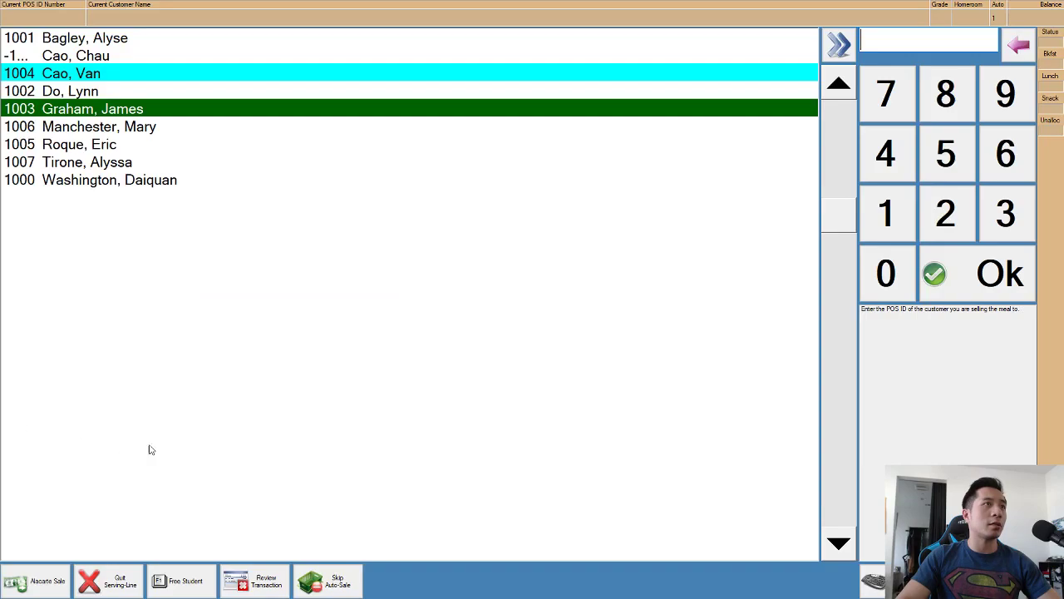
key(Down)
key(Down)
key(Down)
key(Down)
key(Return)
key(Down)
key(Down)
key(Return)
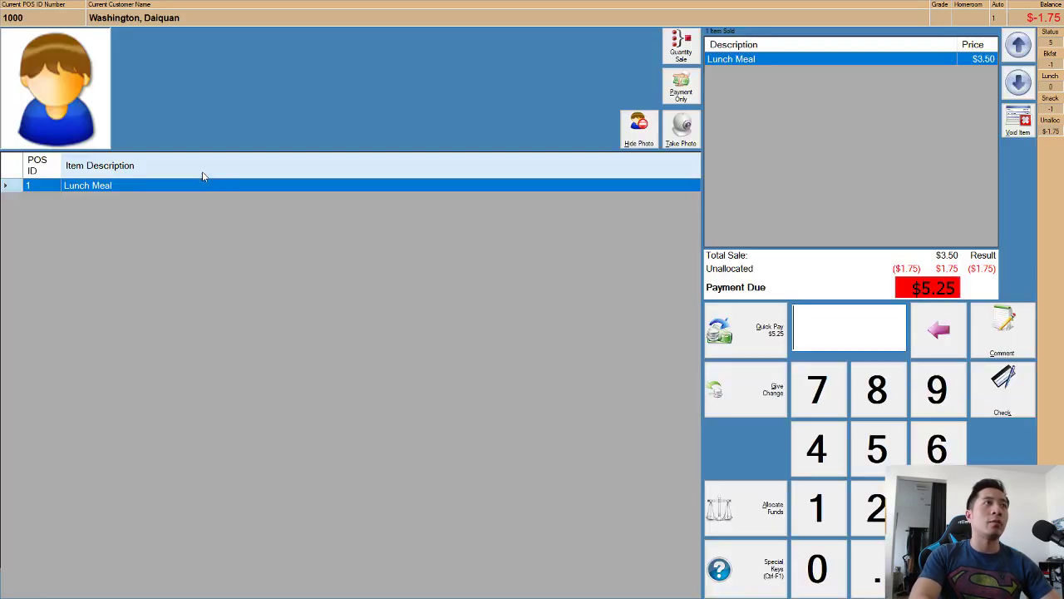
key(Escape)
key(Up)
key(Return)
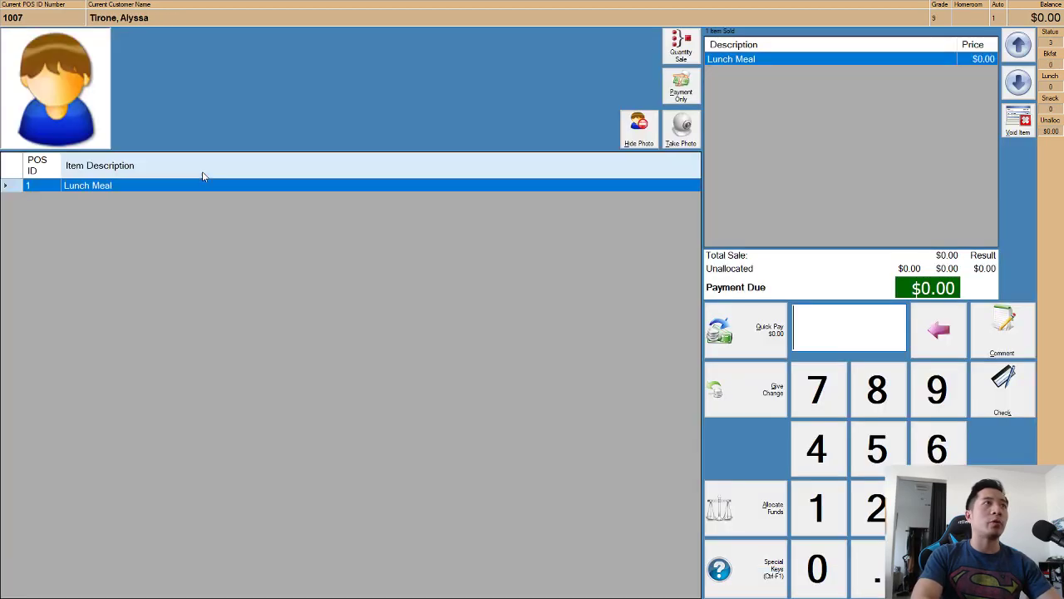
On the other serving line, sell lunch meals to customers 1001, 1002 and 1006.
key(alt+Tab)
key(alt+Tab)
key(alt+Tab)
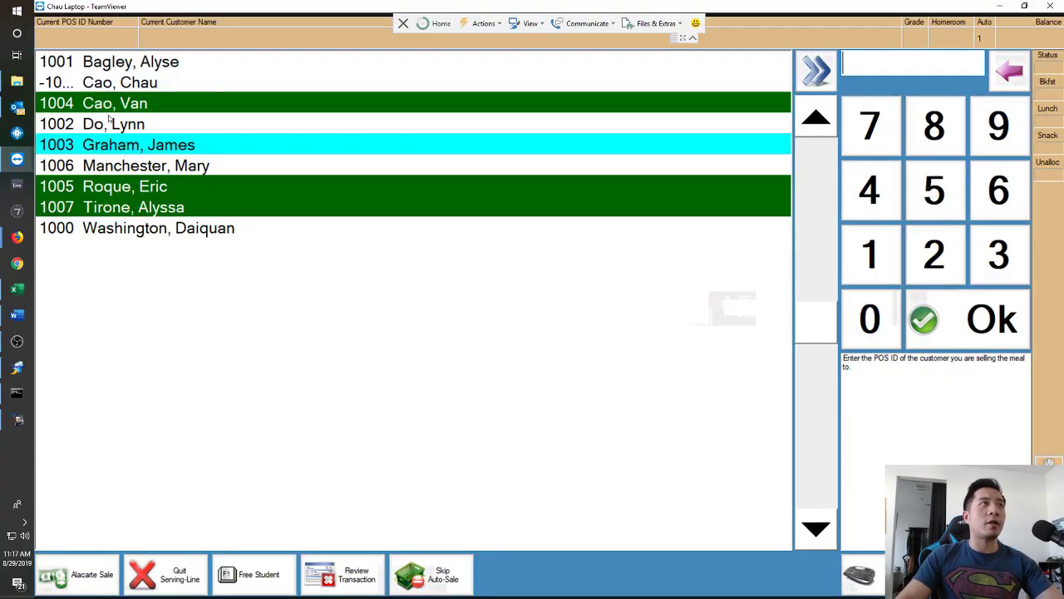
key(Up)
key(Up)
key(Up)
key(Up)
key(Return)
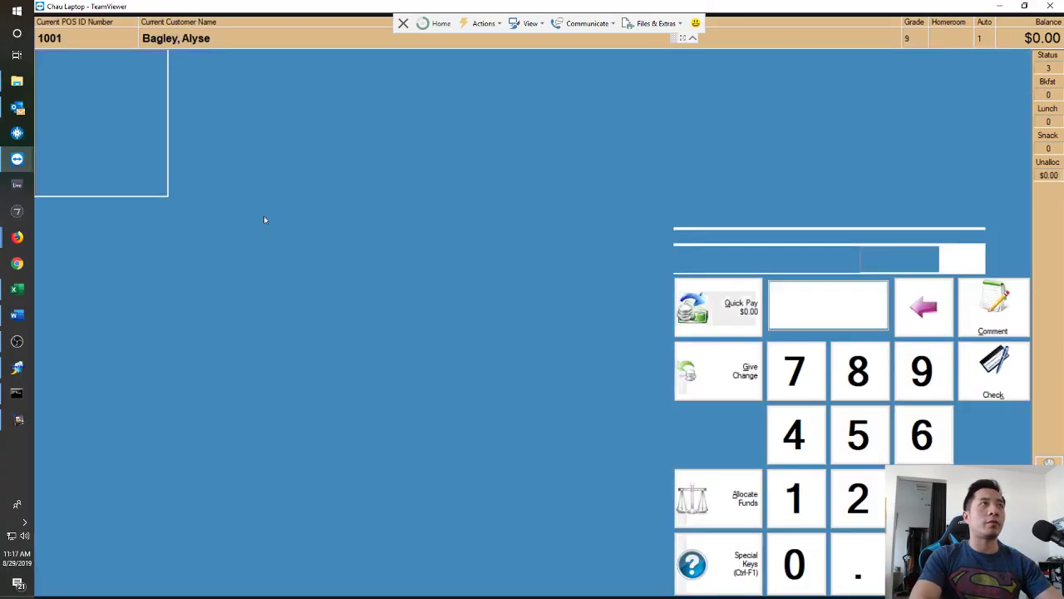
key(Return)
key(Down)
key(Return)
key(Return)
key(Down)
key(Down)
key(Return)
key(Return)
key(Down)
key(Down)
key(Return)
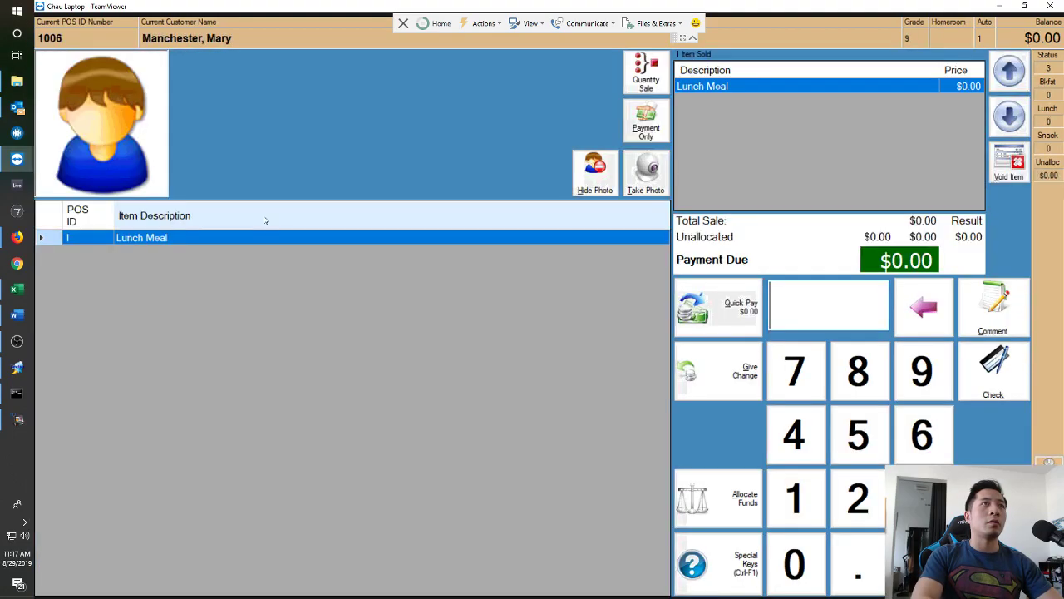
key(Return)
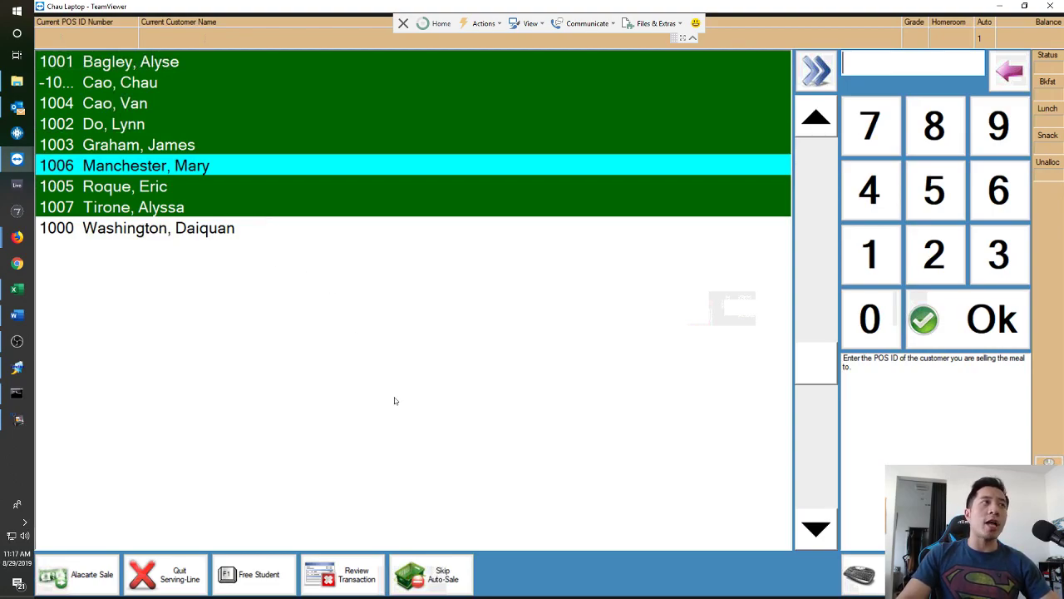
key(alt+Tab)
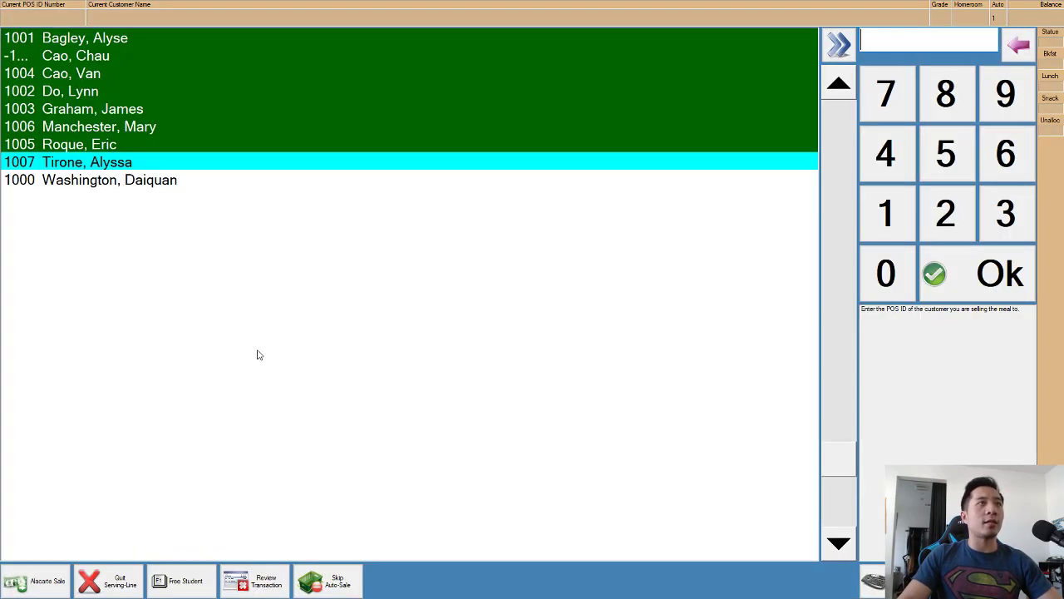
key(alt+Tab)
Quit the remote and local serving lines and accept both ending cash balances.
click(180, 579)
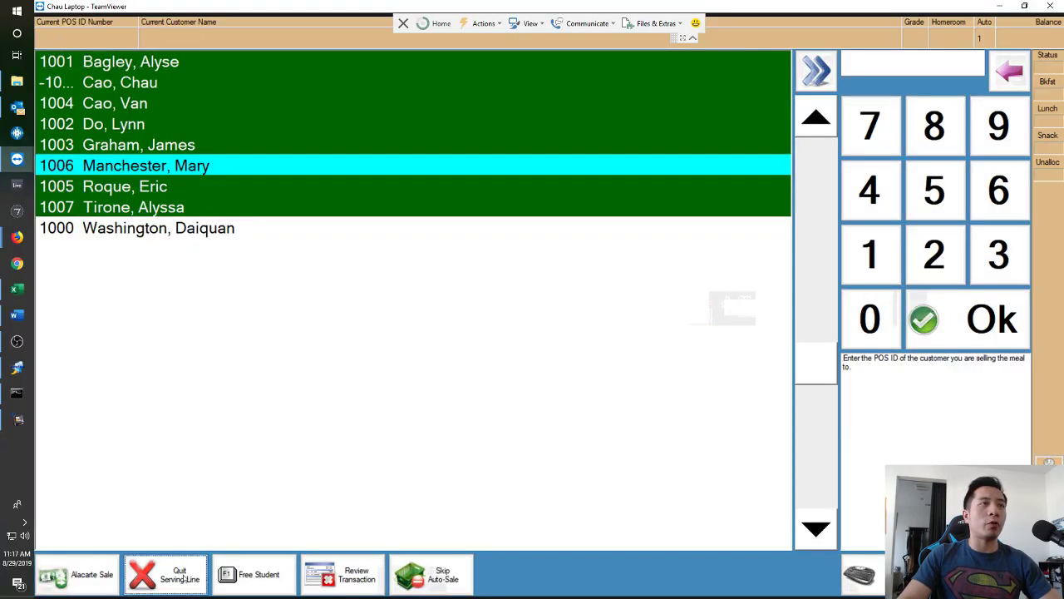
click(523, 292)
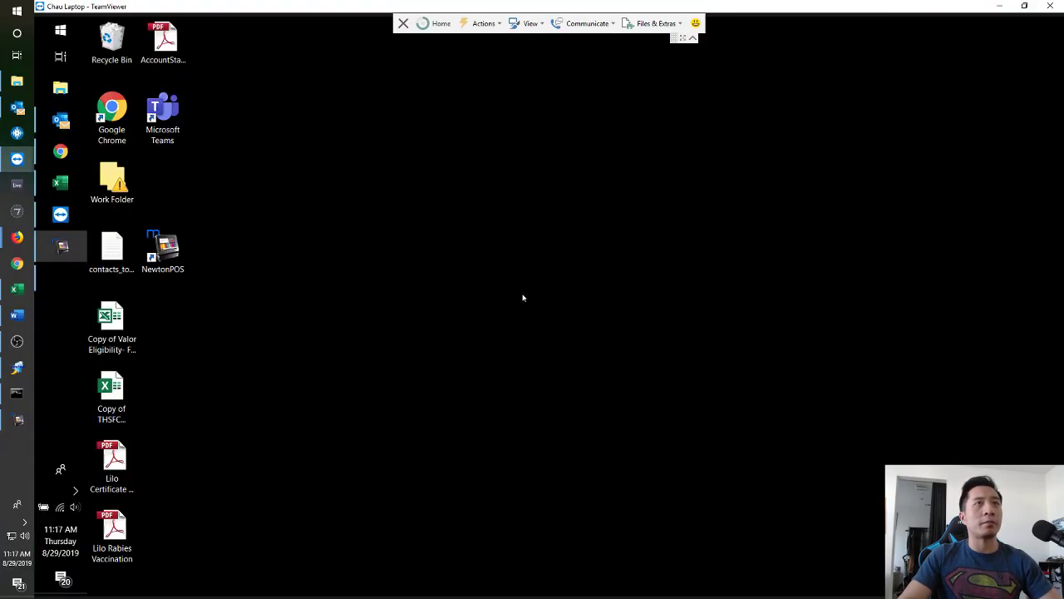
key(alt+Tab)
click(108, 580)
click(510, 285)
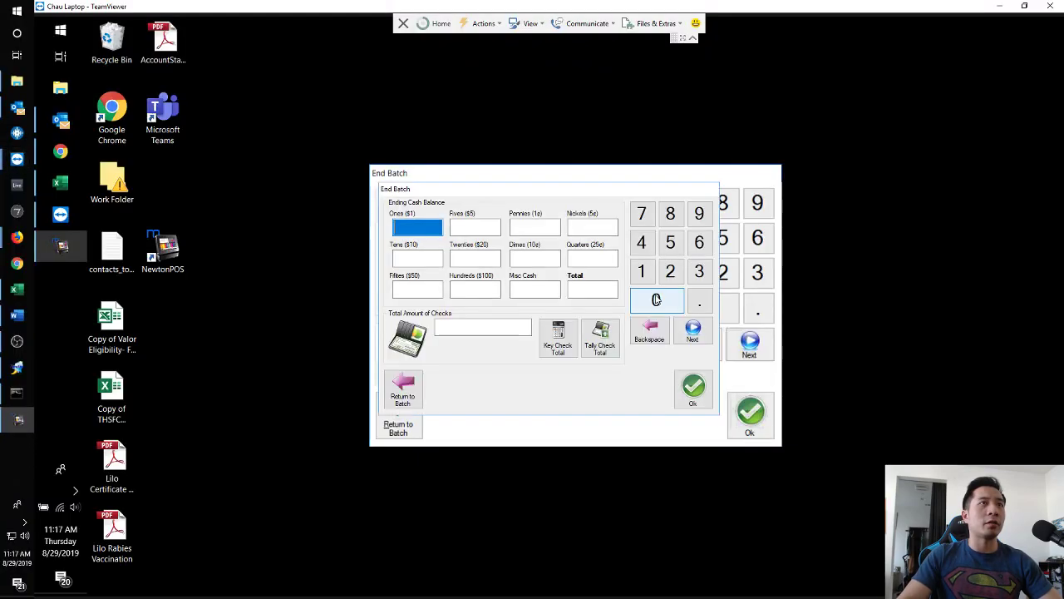
click(695, 391)
click(751, 415)
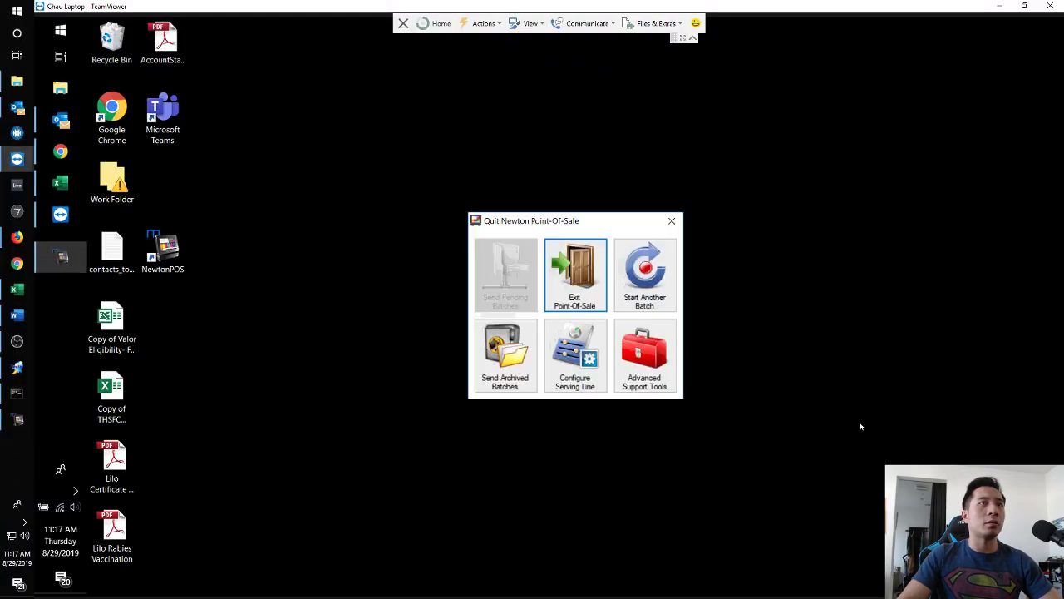
Exit point-of-sale on both the remote laptop and the local machine.
click(571, 271)
click(28, 373)
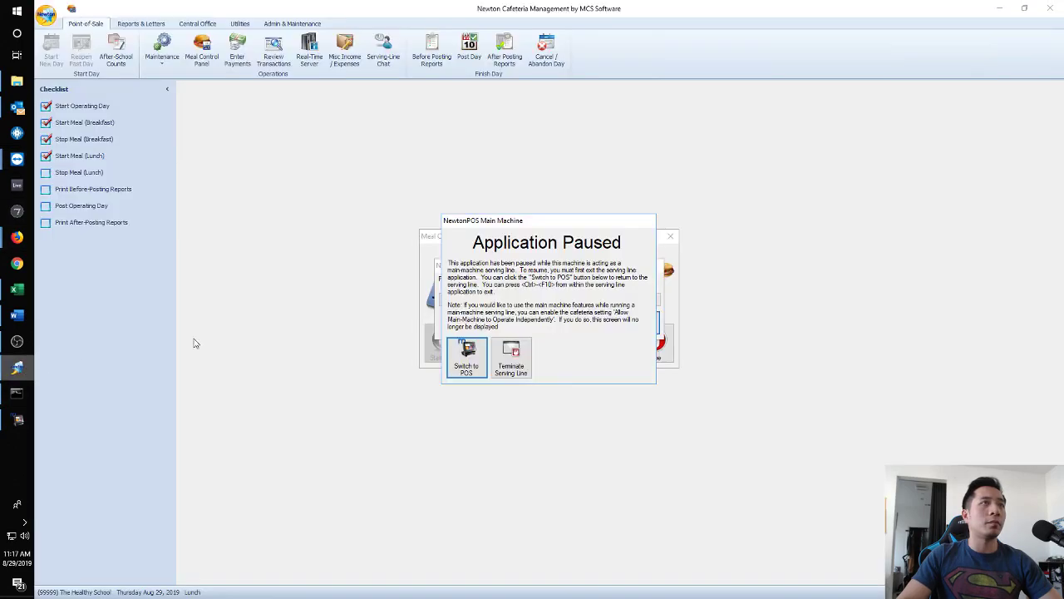
click(465, 356)
click(553, 281)
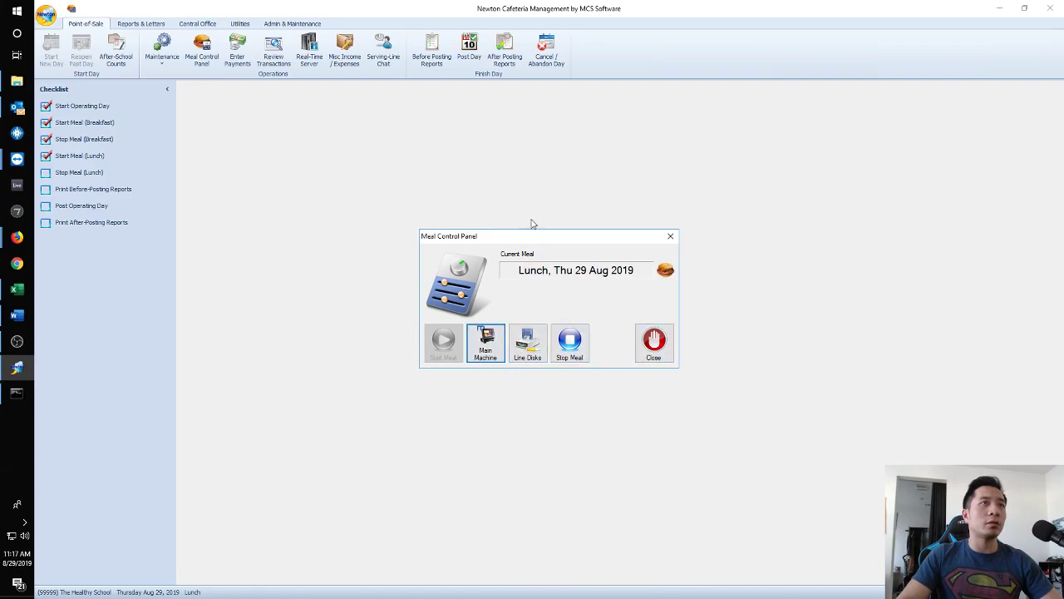
key(alt+Tab)
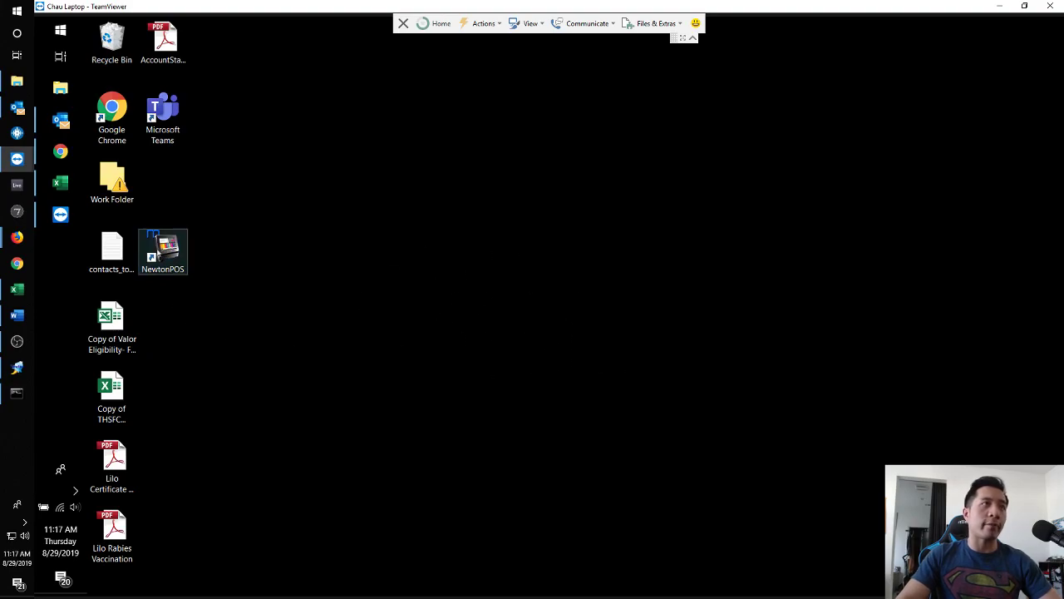
Launch NewtonPOS on the remote laptop and exit without starting a serving line.
double_click(166, 246)
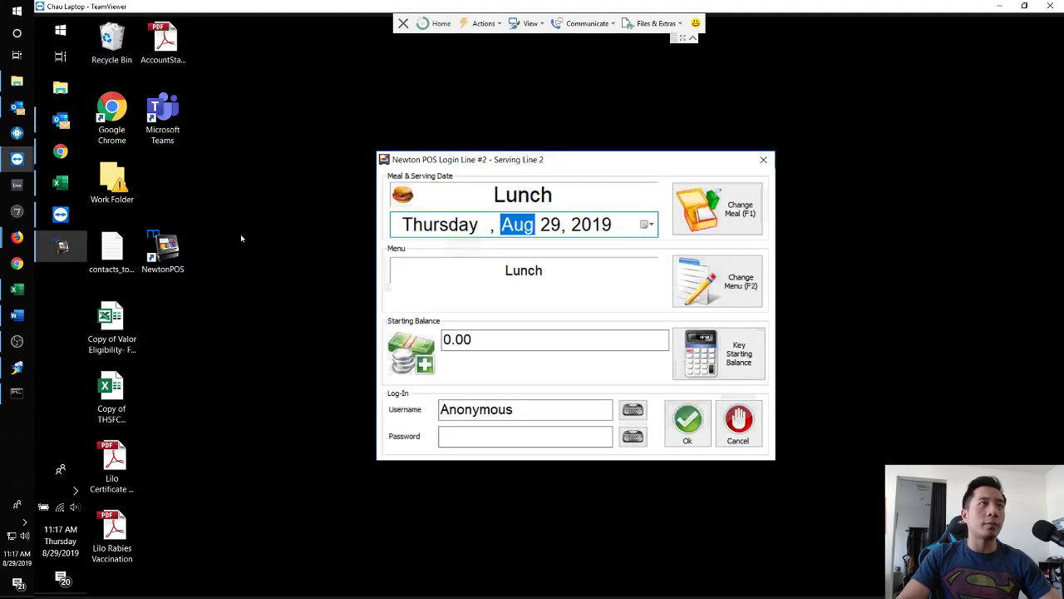
click(738, 423)
click(568, 275)
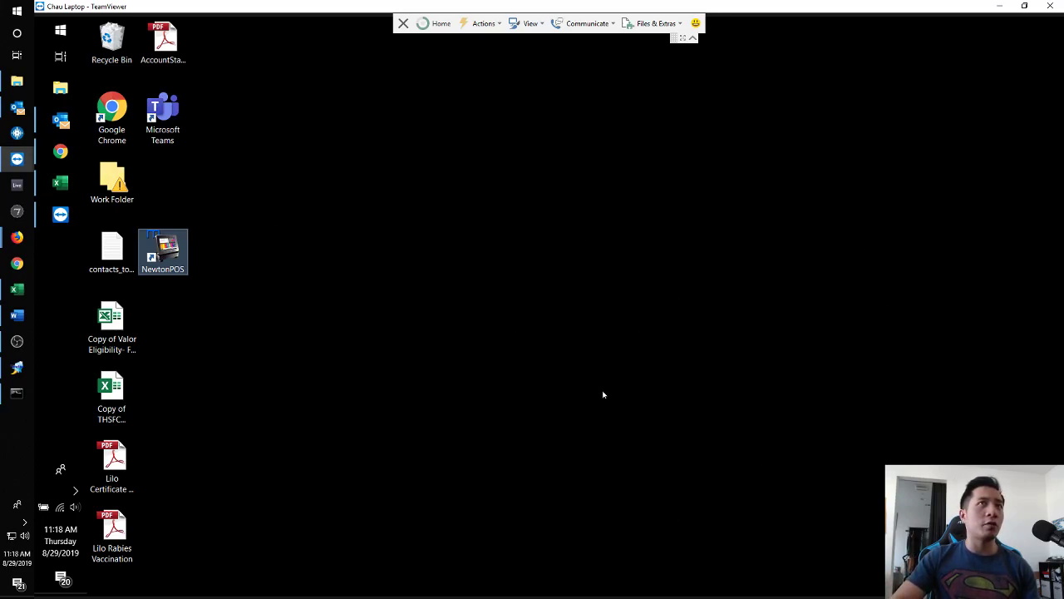
Cancel another remote NewtonPOS login, then ask to stop the running lunch meal.
double_click(170, 255)
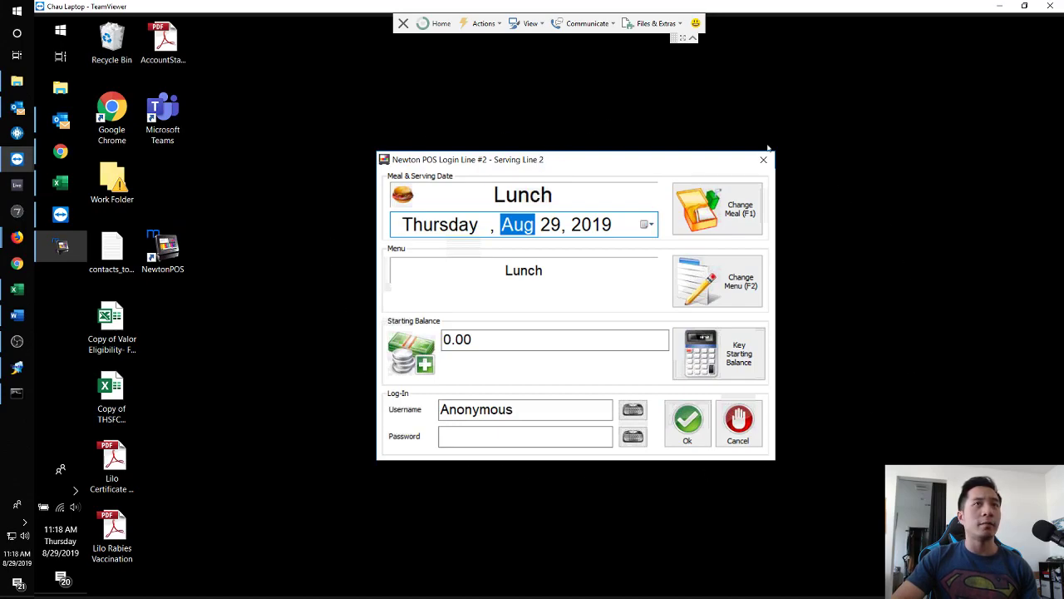
click(736, 441)
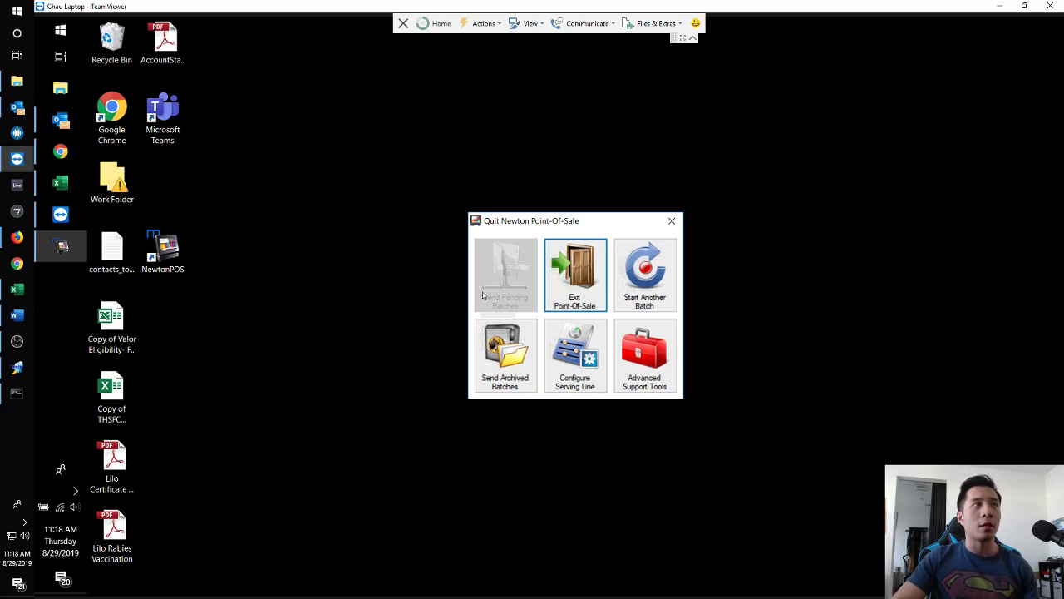
click(17, 368)
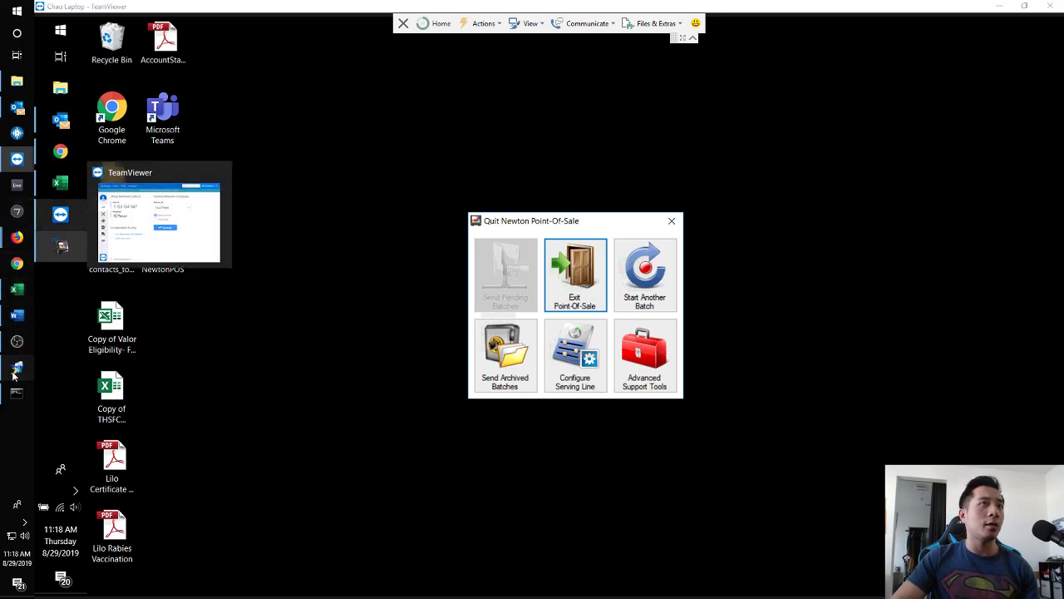
click(571, 353)
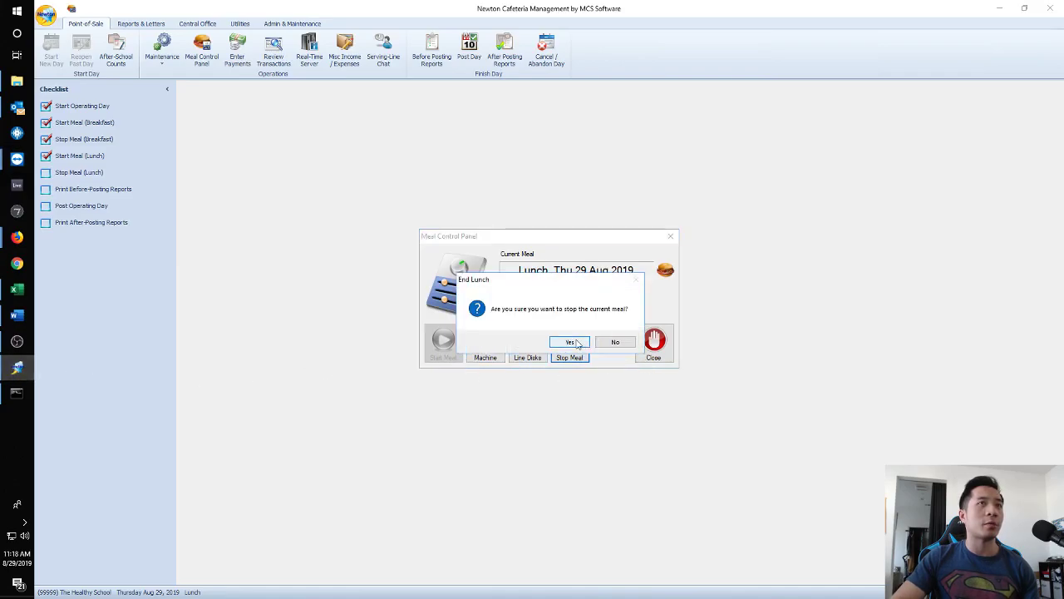
Confirm ending the lunch meal and open the enlarged unposted POS batches list.
click(574, 343)
click(653, 345)
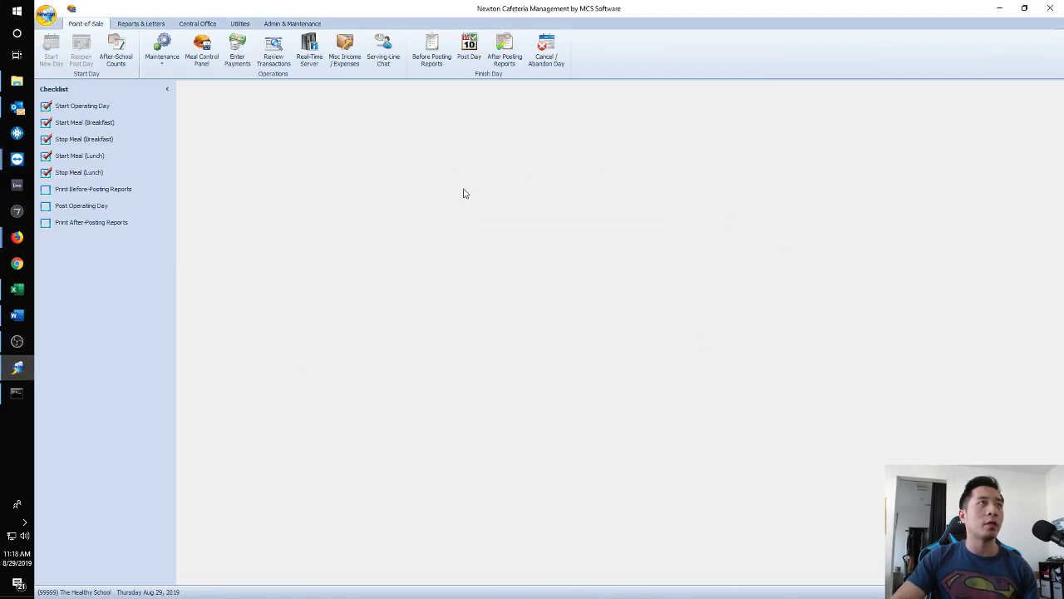
click(276, 57)
drag(714, 406, 925, 471)
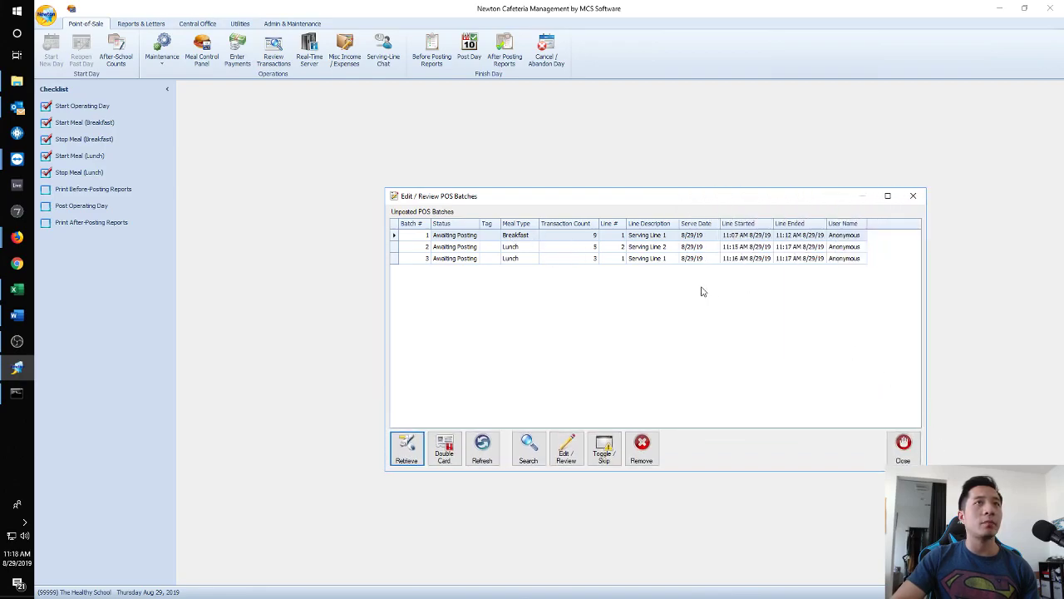
Remove batch 2, the Serving Line 2 lunch, then return to the remote POS session.
click(559, 248)
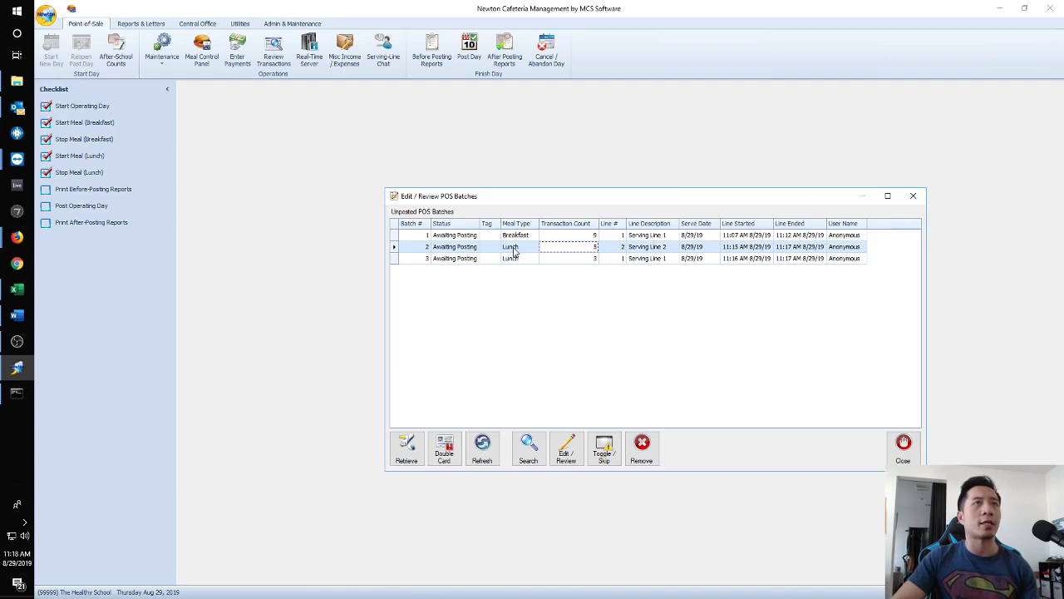
click(649, 445)
click(573, 339)
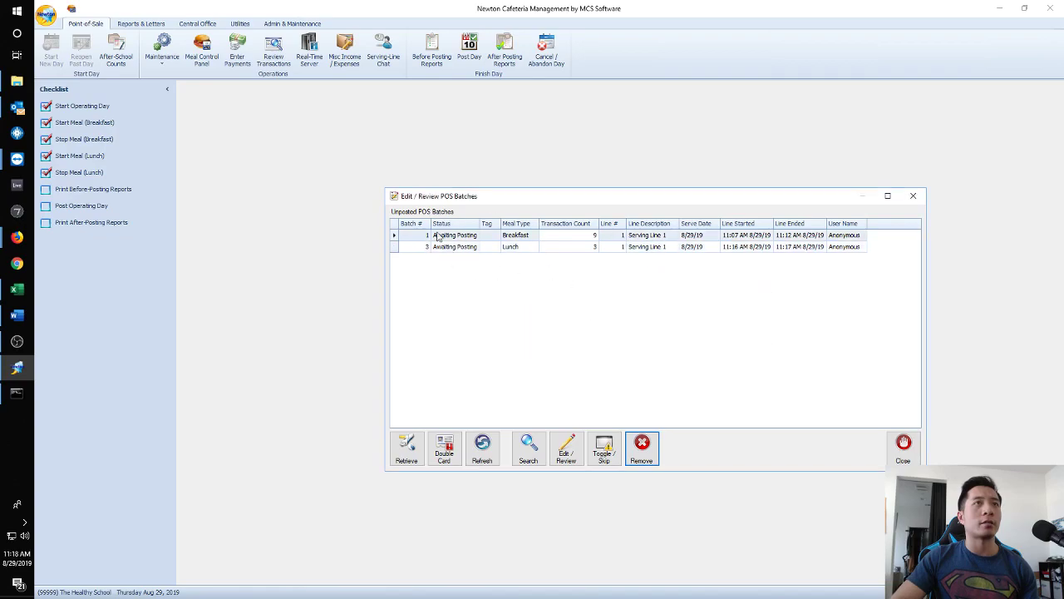
click(903, 447)
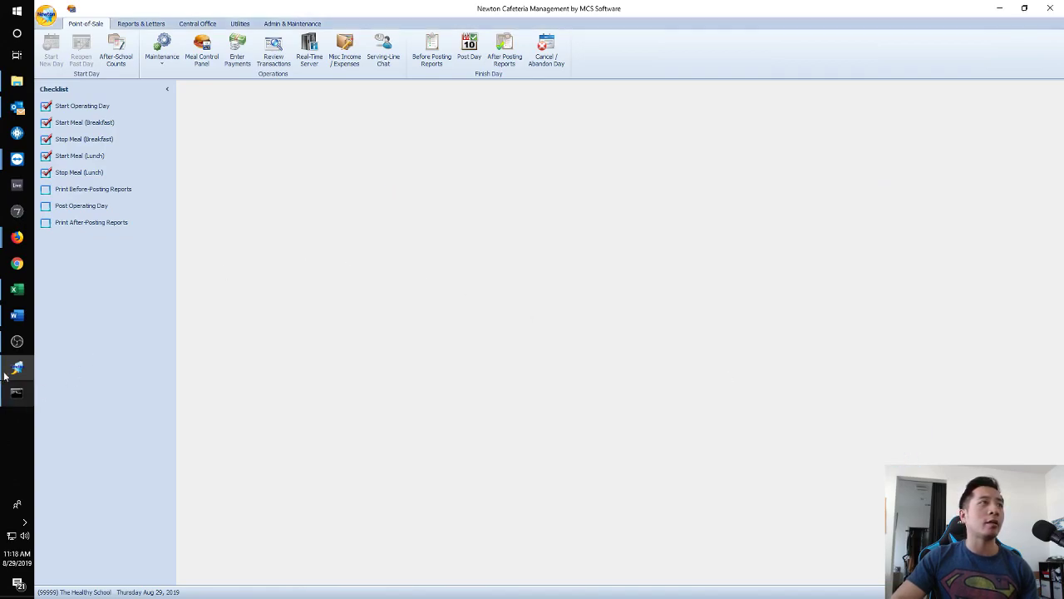
click(16, 158)
click(83, 199)
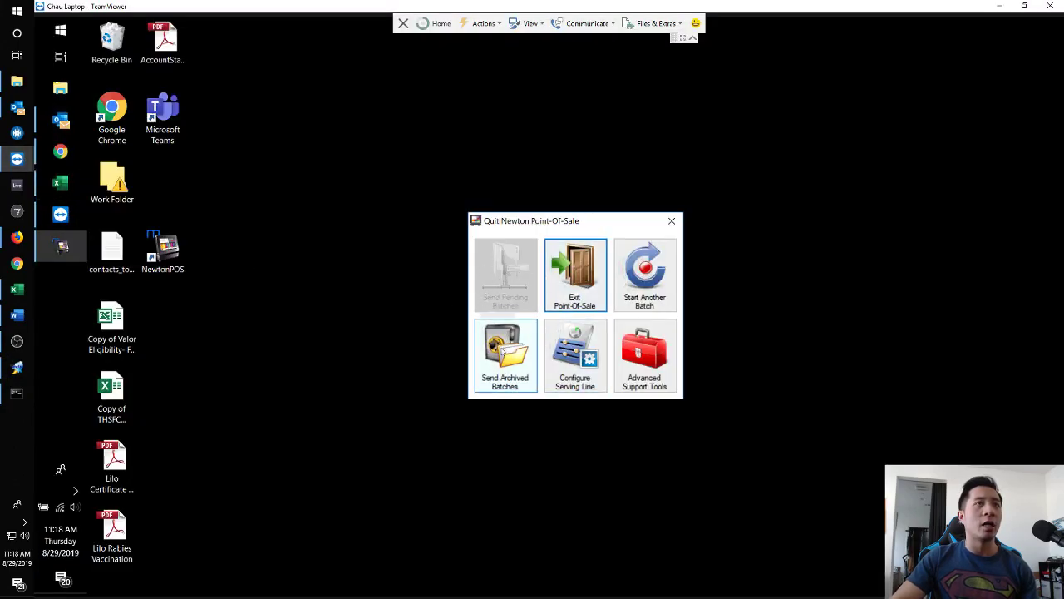
Resend the 20190829 archived batch from the remote POS.
click(502, 379)
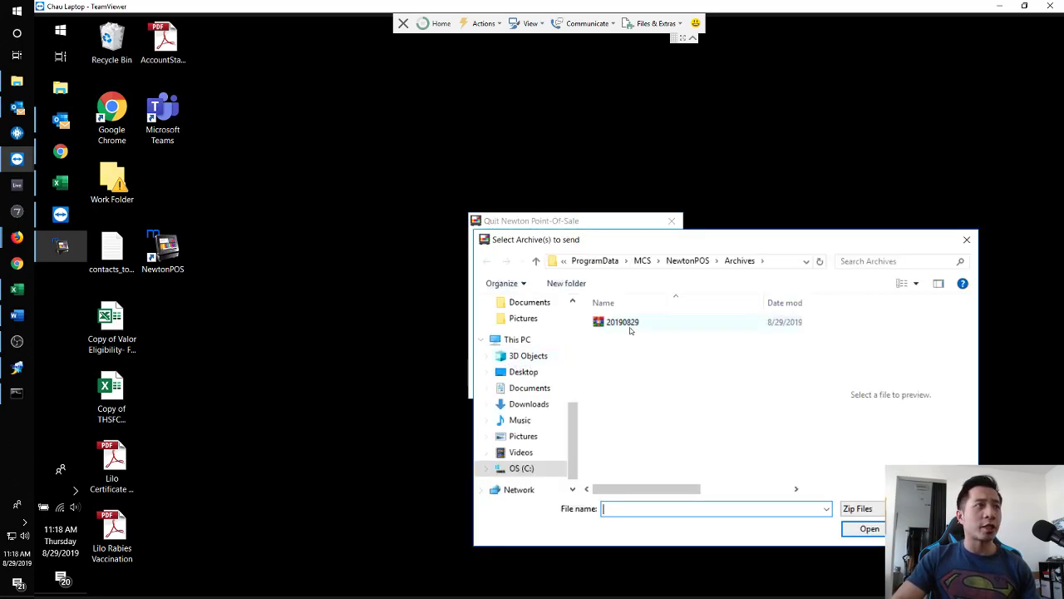
click(628, 330)
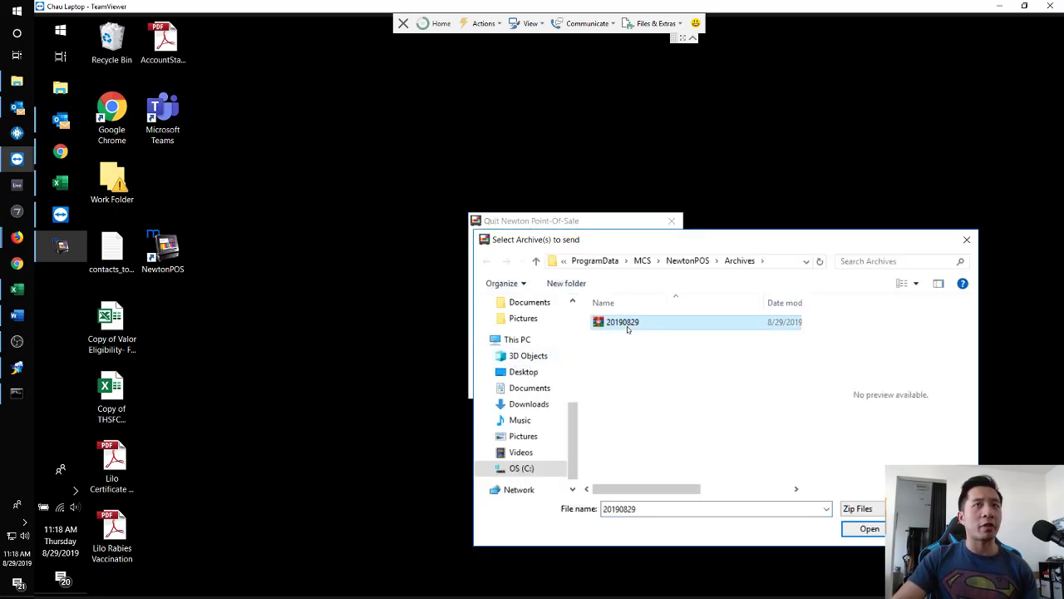
double_click(628, 329)
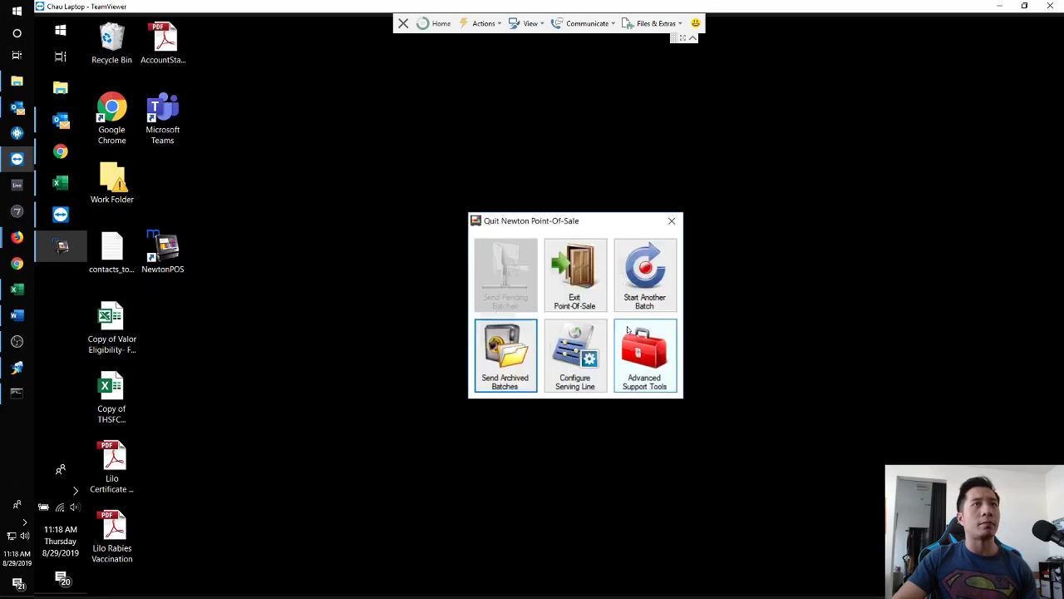
Retrieve the waiting offline batches and select new batch 4 (Lunch, Serving Line 2).
click(18, 371)
click(274, 52)
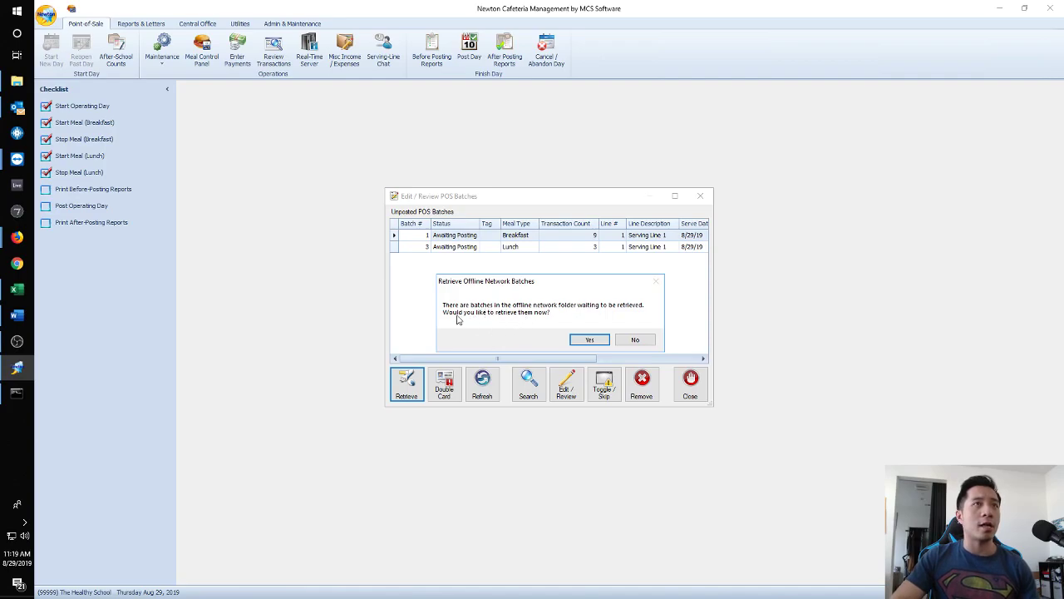
click(595, 344)
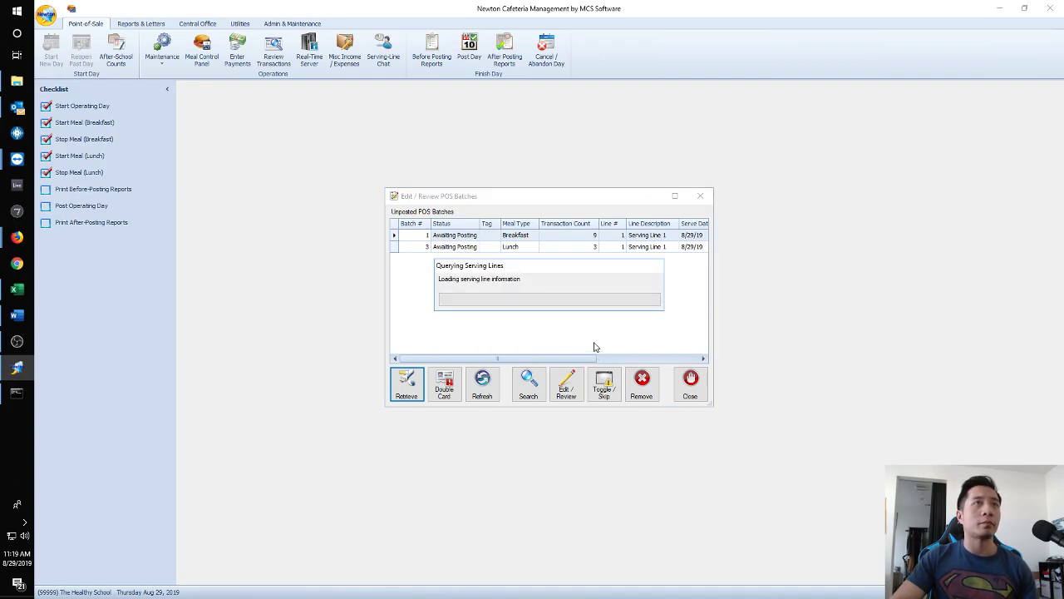
click(579, 343)
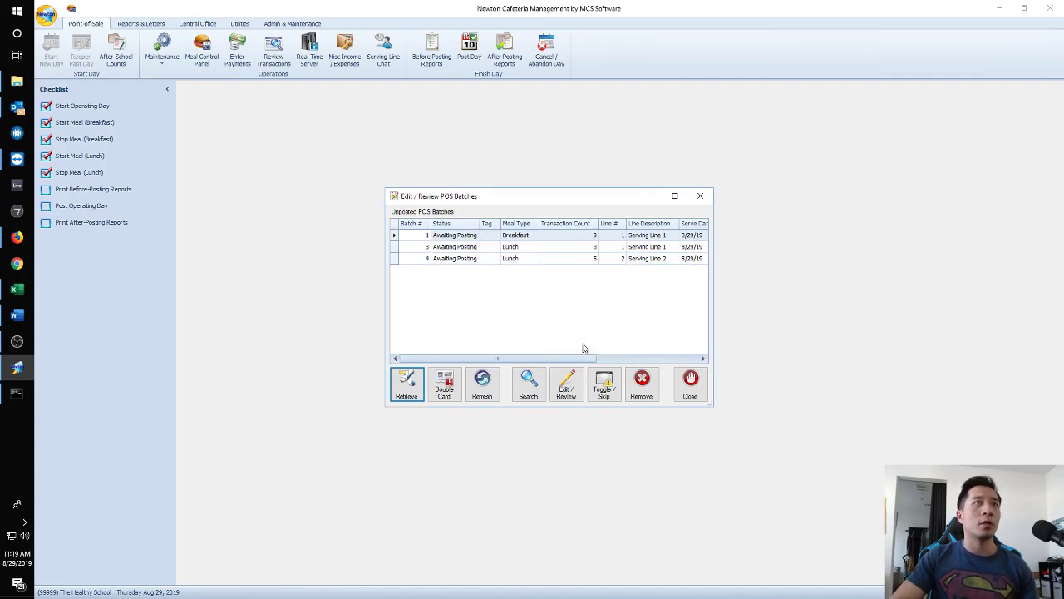
click(513, 258)
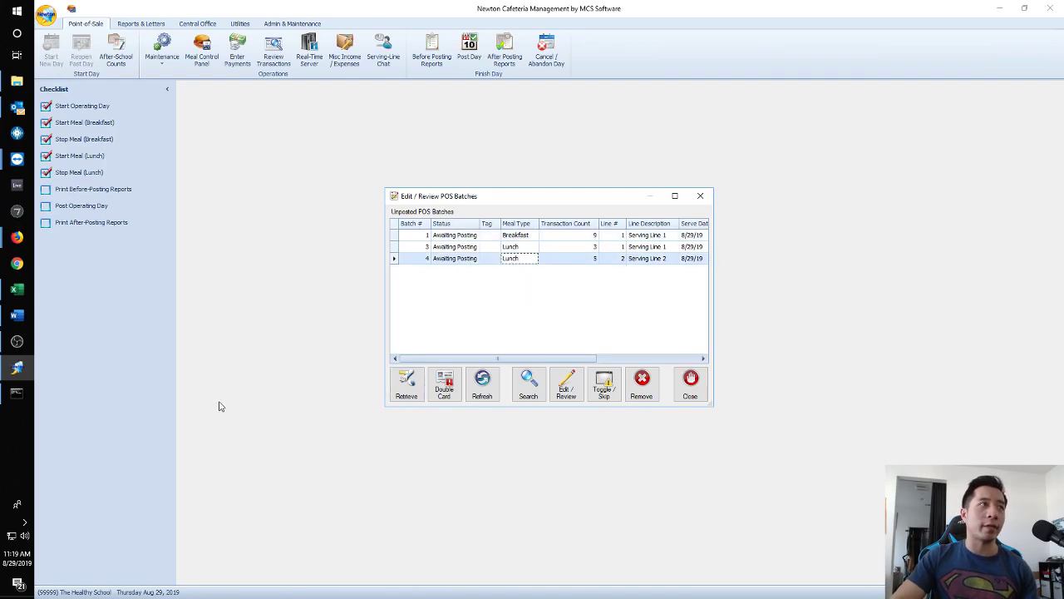
Close the remote TeamViewer session and move and enlarge the unposted batch list.
click(17, 159)
click(75, 200)
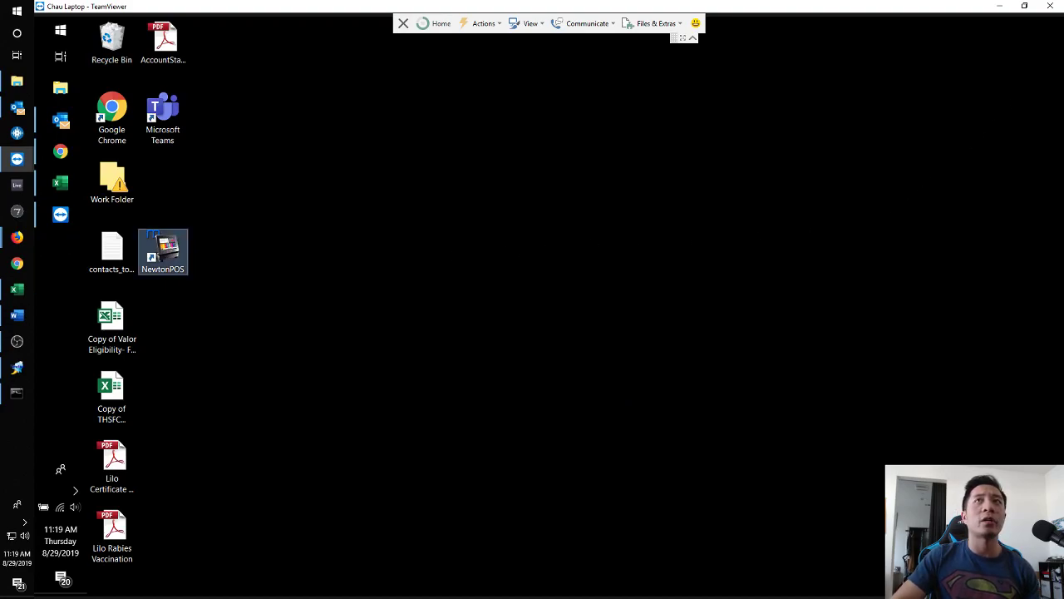
click(1050, 7)
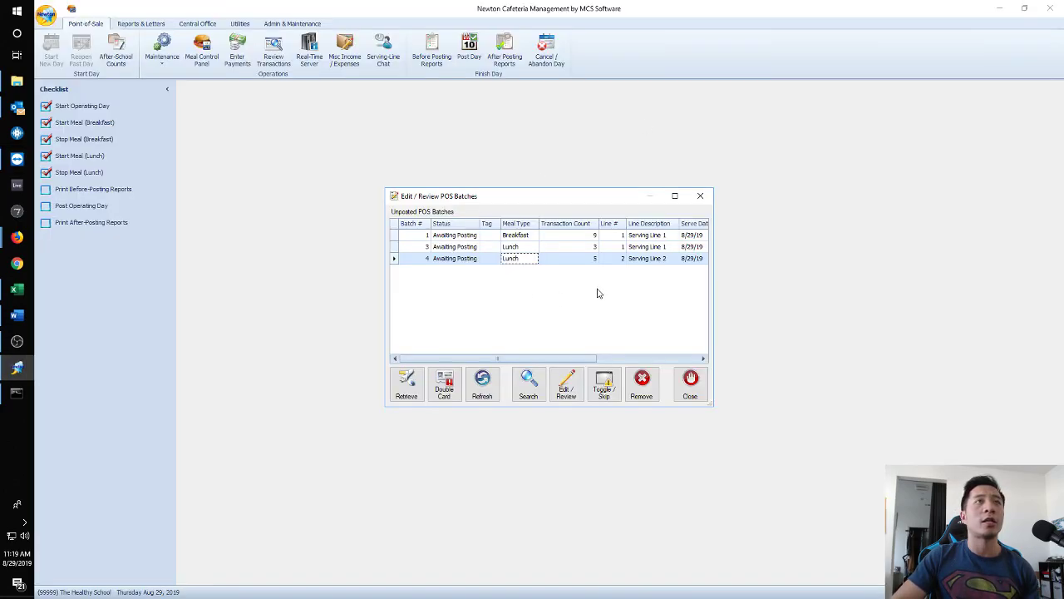
drag(519, 197, 457, 128)
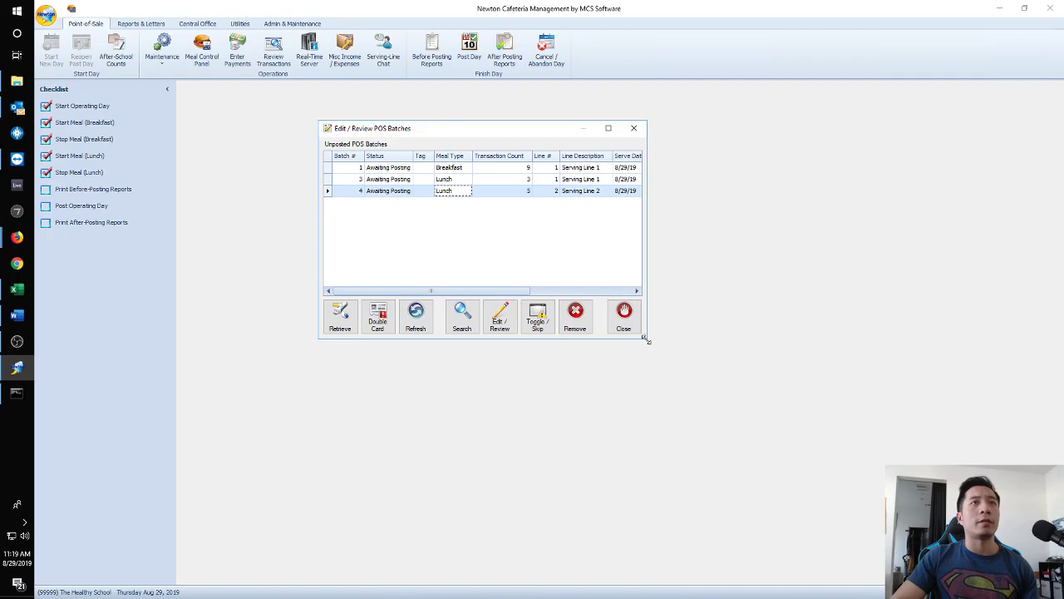
drag(641, 336, 801, 446)
Print before-posting reports adding Line Details and At Cost Meals, without the Cash Drawer Report.
click(789, 128)
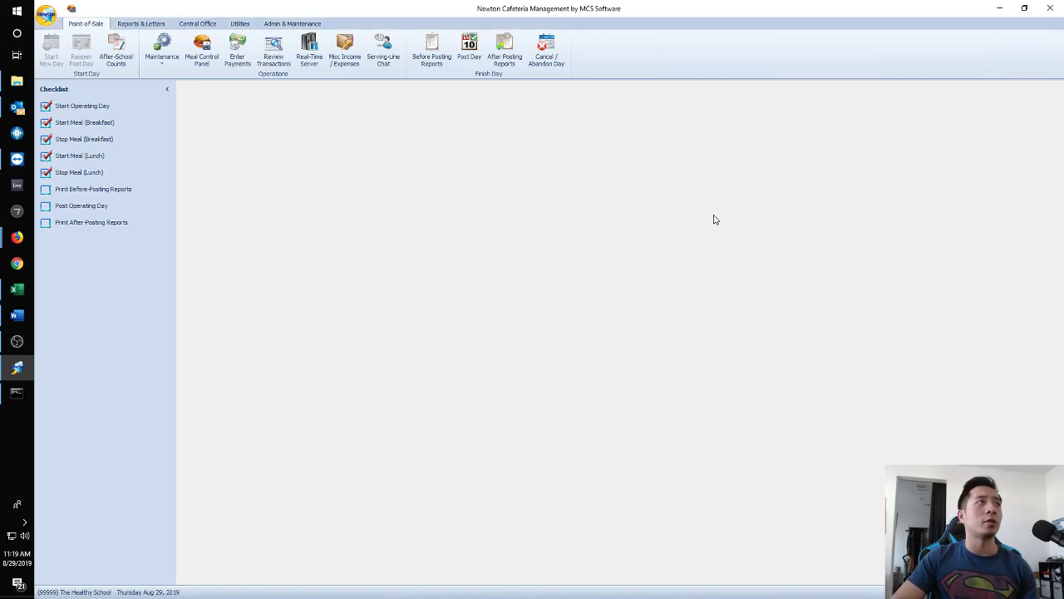
click(103, 191)
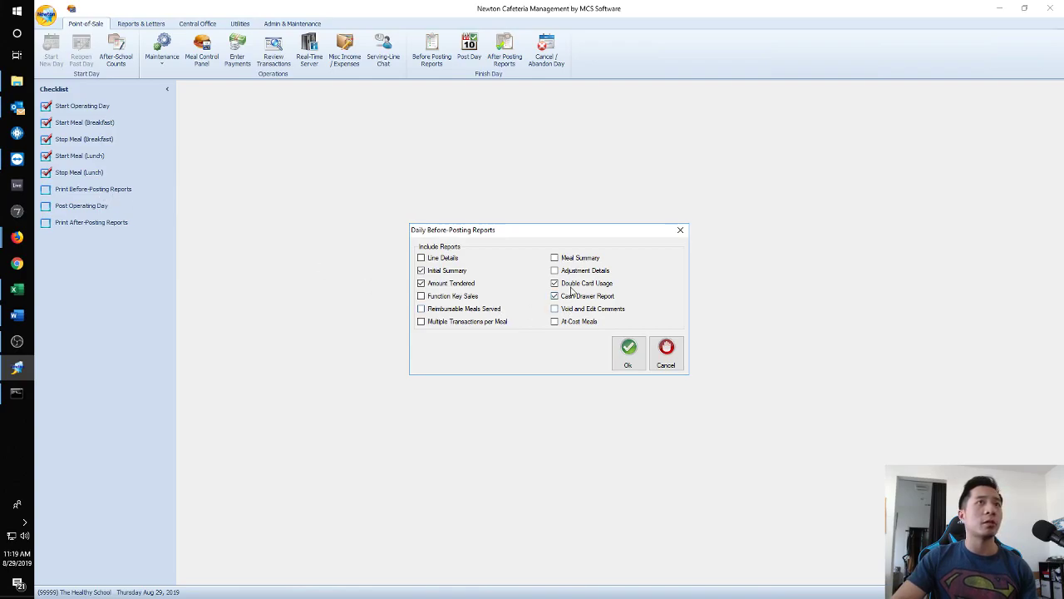
click(449, 259)
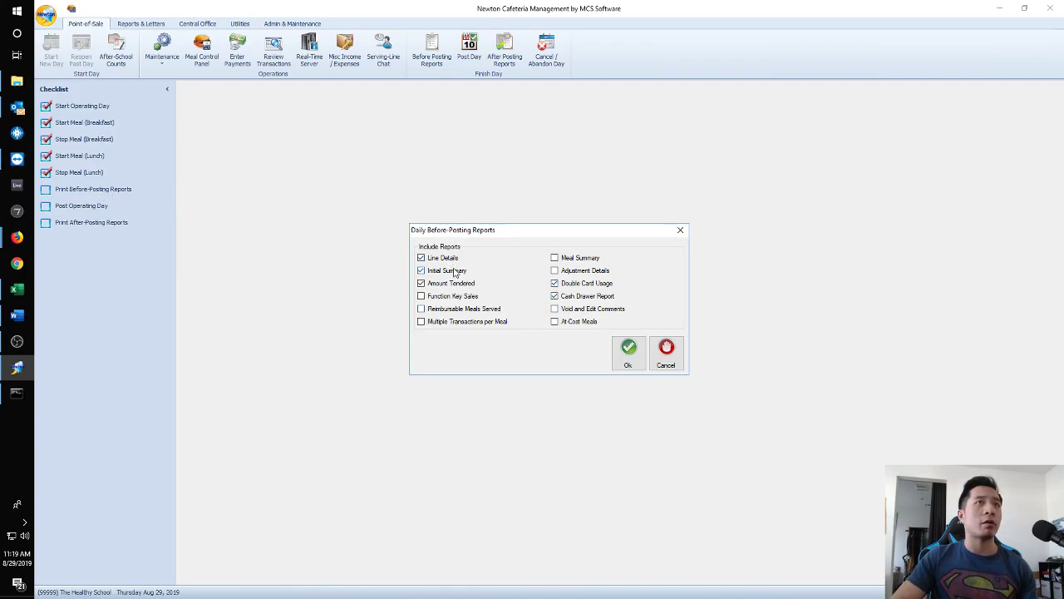
click(574, 323)
click(572, 296)
click(572, 284)
click(572, 285)
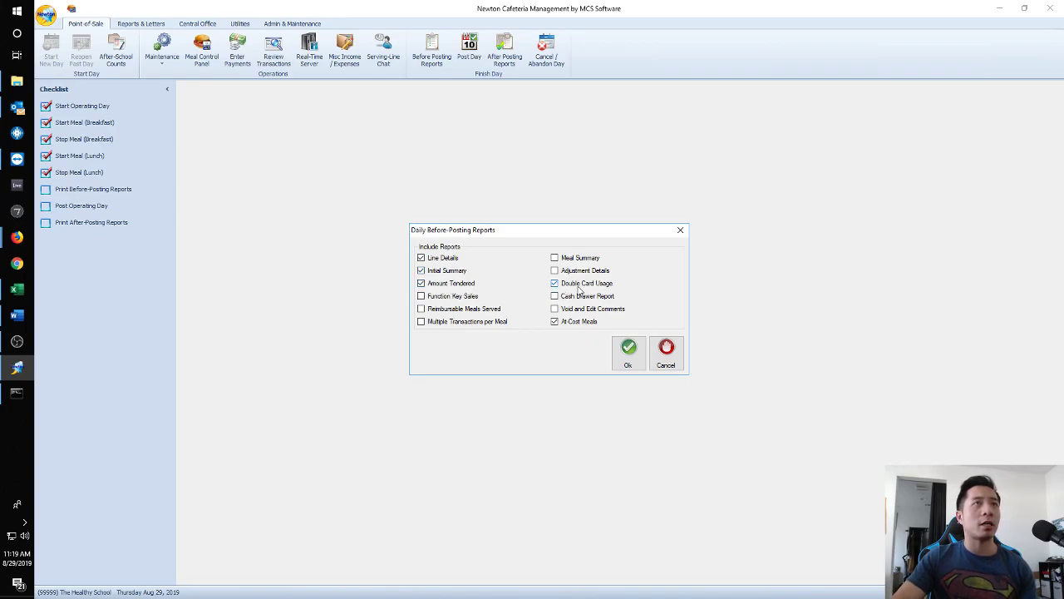
click(628, 356)
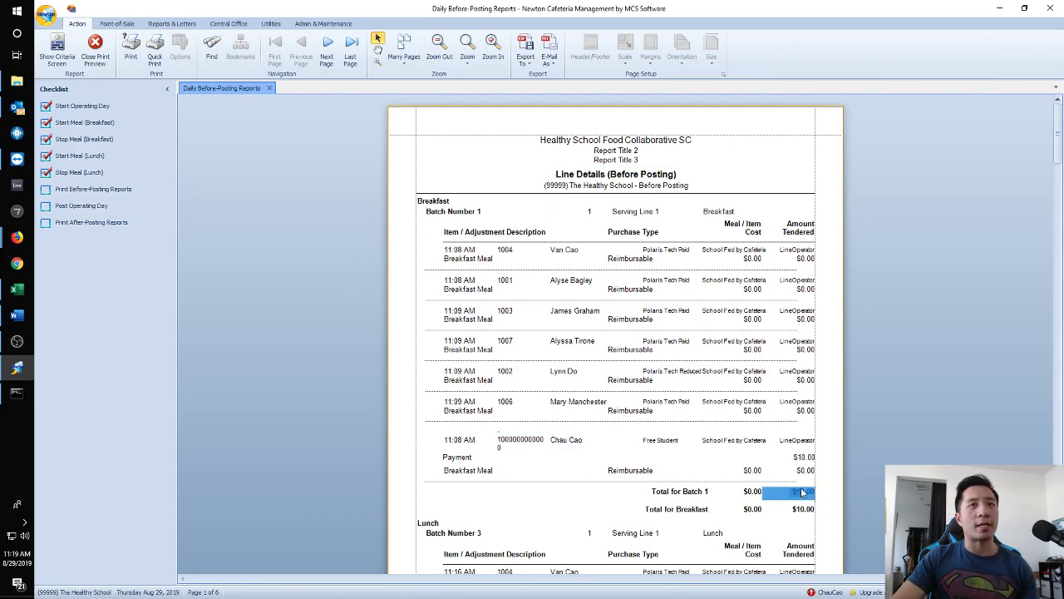
Scroll through the six-page Daily Before-Posting Reports, return to page 1, and close it.
scroll(803, 493, down, 5)
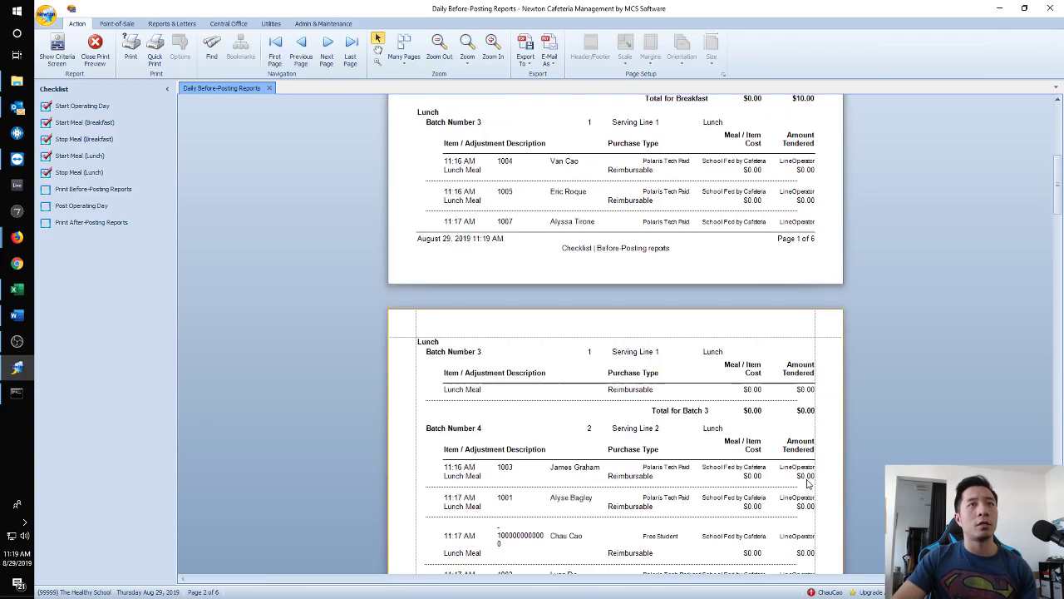
scroll(807, 482, down, 3)
scroll(805, 478, down, 4)
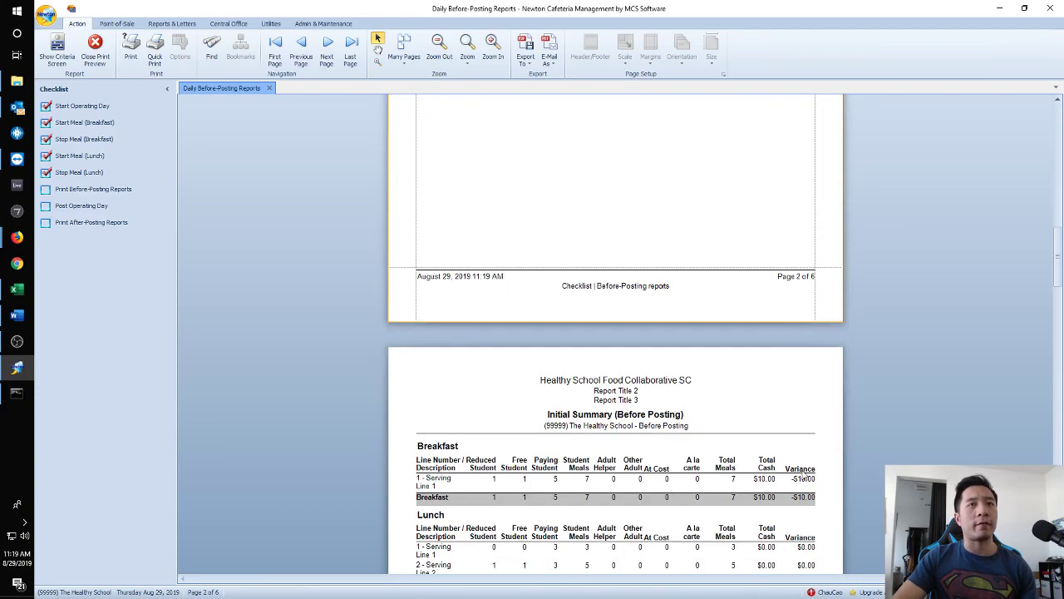
scroll(805, 479, down, 4)
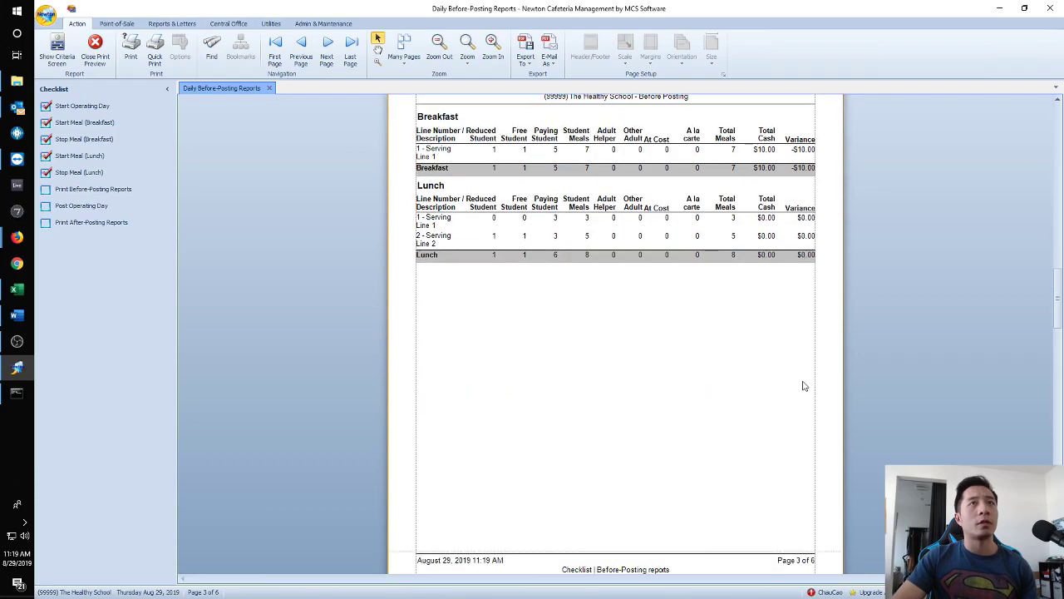
drag(1054, 294, 1051, 364)
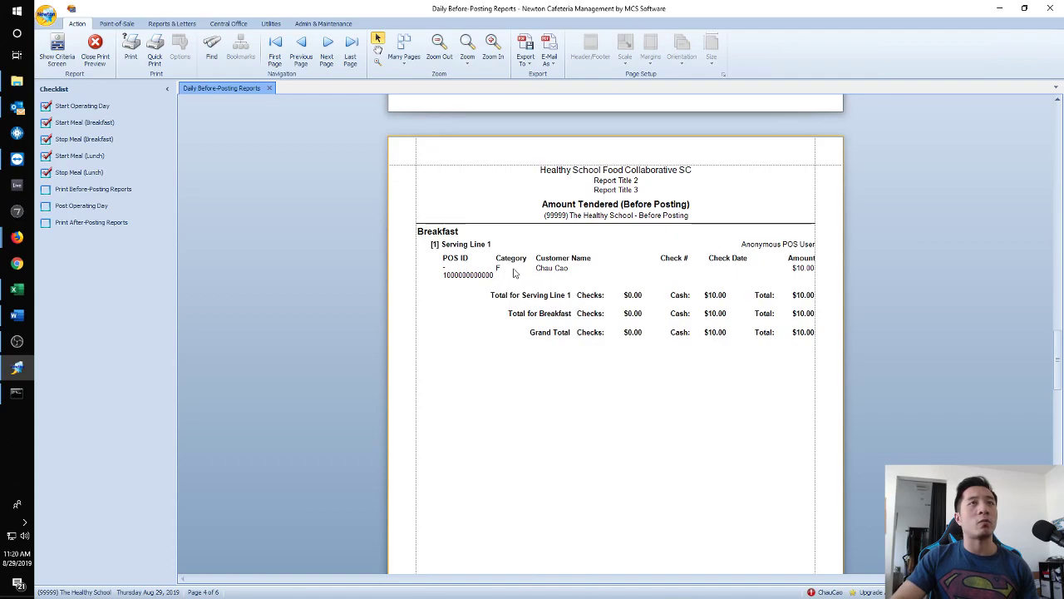
drag(1058, 367, 1041, 88)
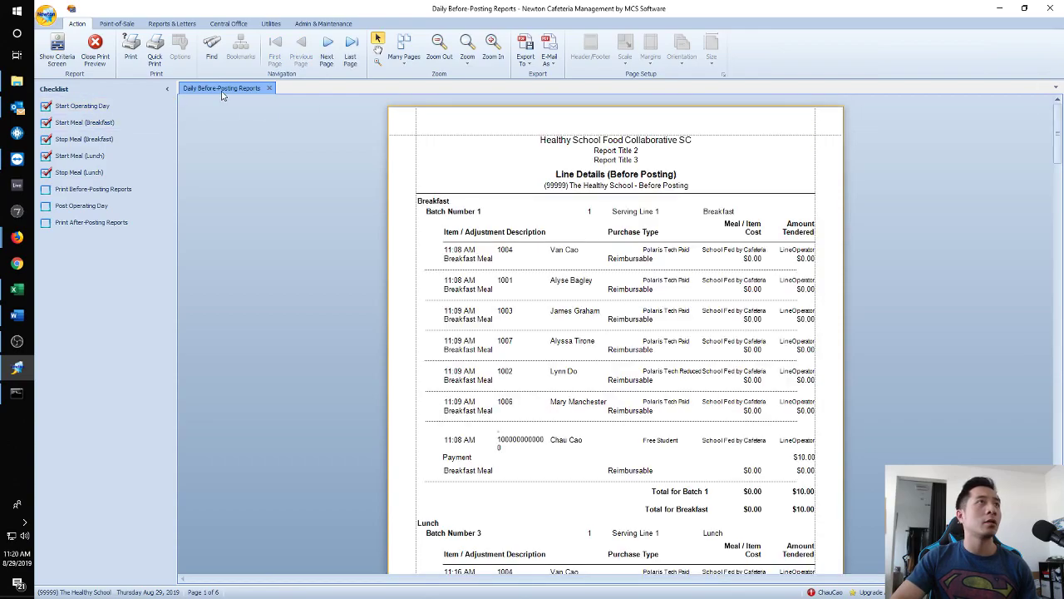
click(270, 88)
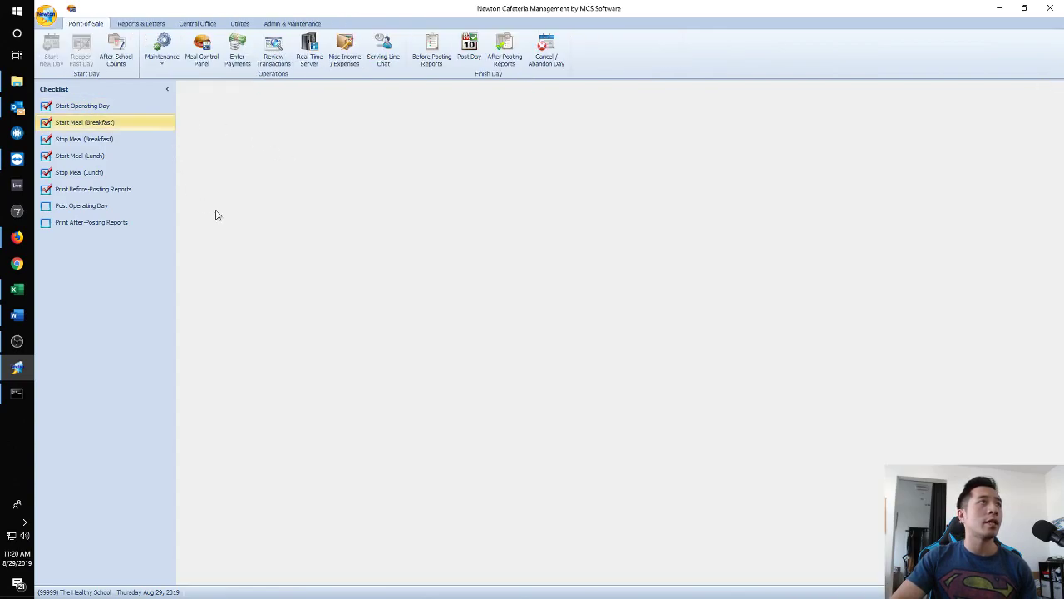
Start posting the day with 'No cash was collected today' ticked and view the Daily Figures.
click(83, 206)
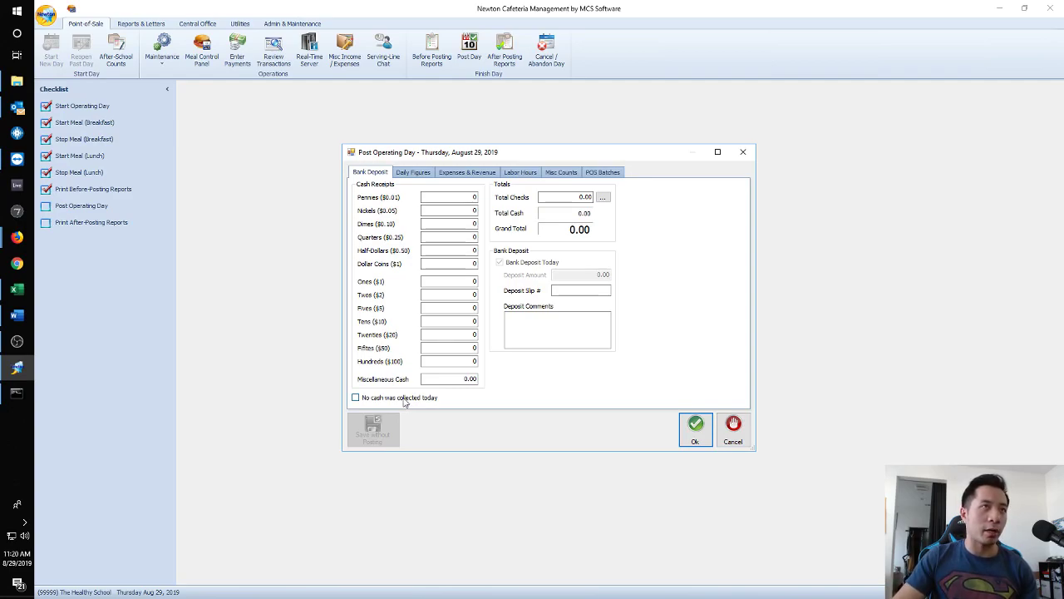
click(405, 398)
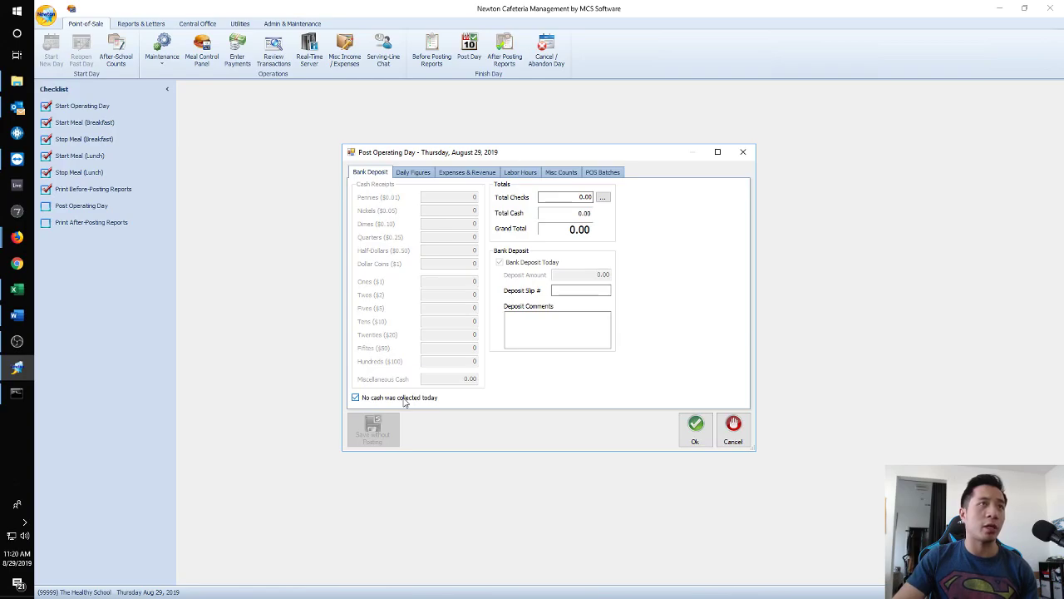
click(407, 176)
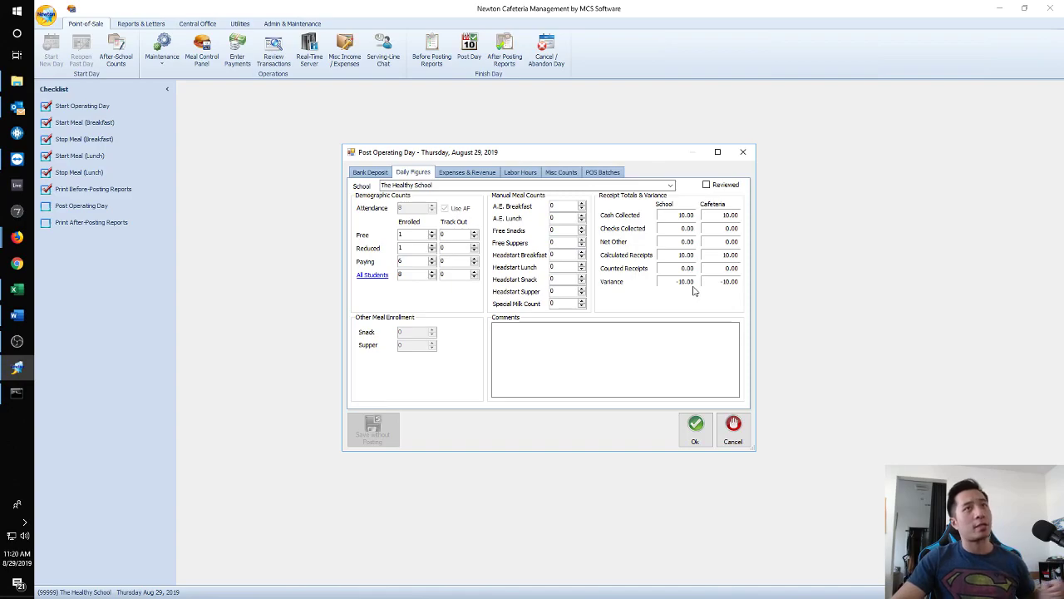
click(375, 173)
Try a bank deposit of 2 five-dollar bills and check the Daily Figures.
click(405, 398)
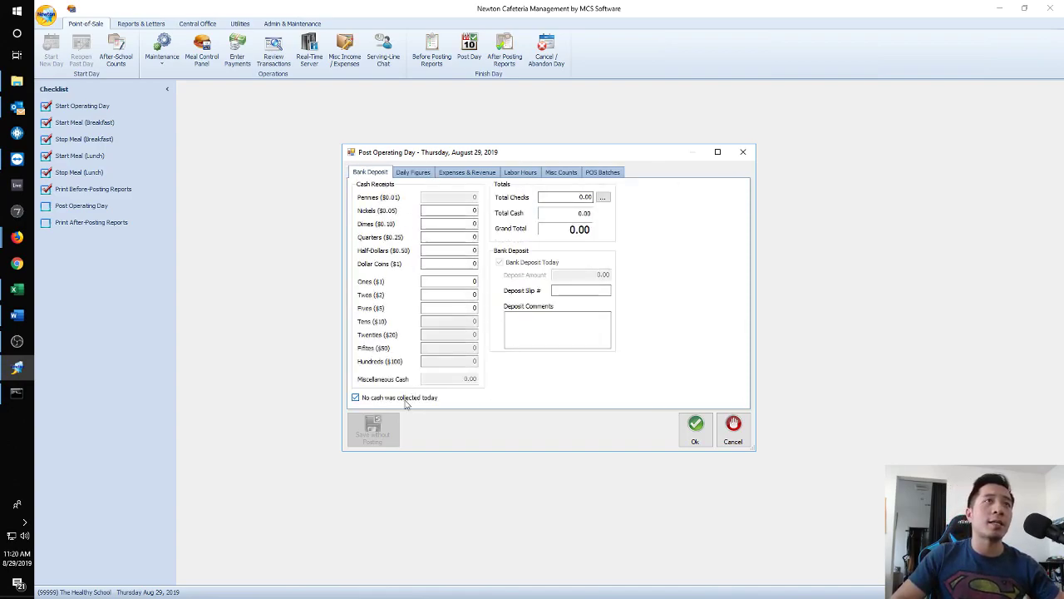
click(449, 308)
text(2)
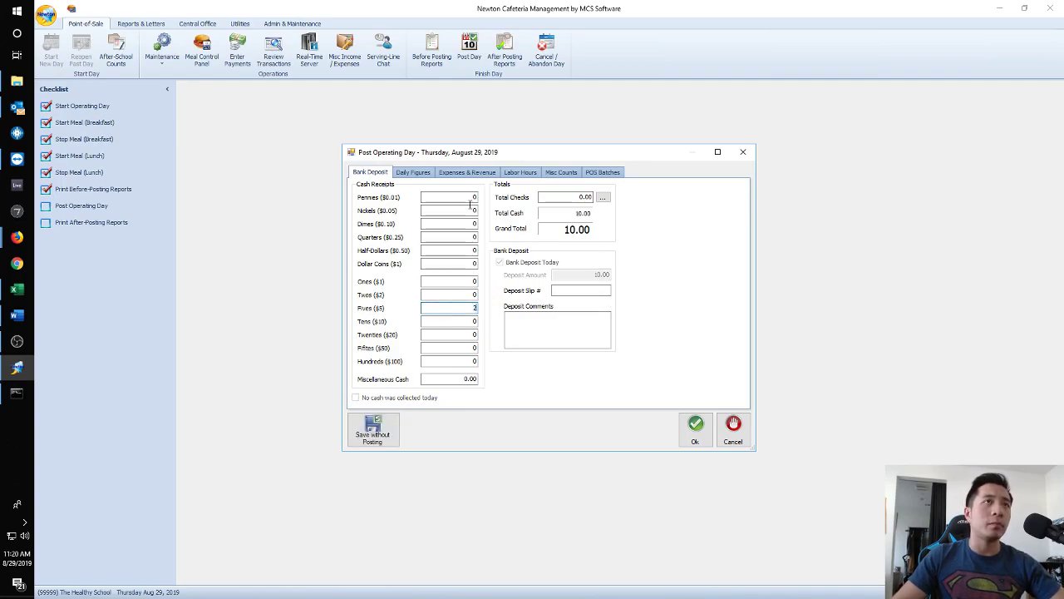
click(408, 172)
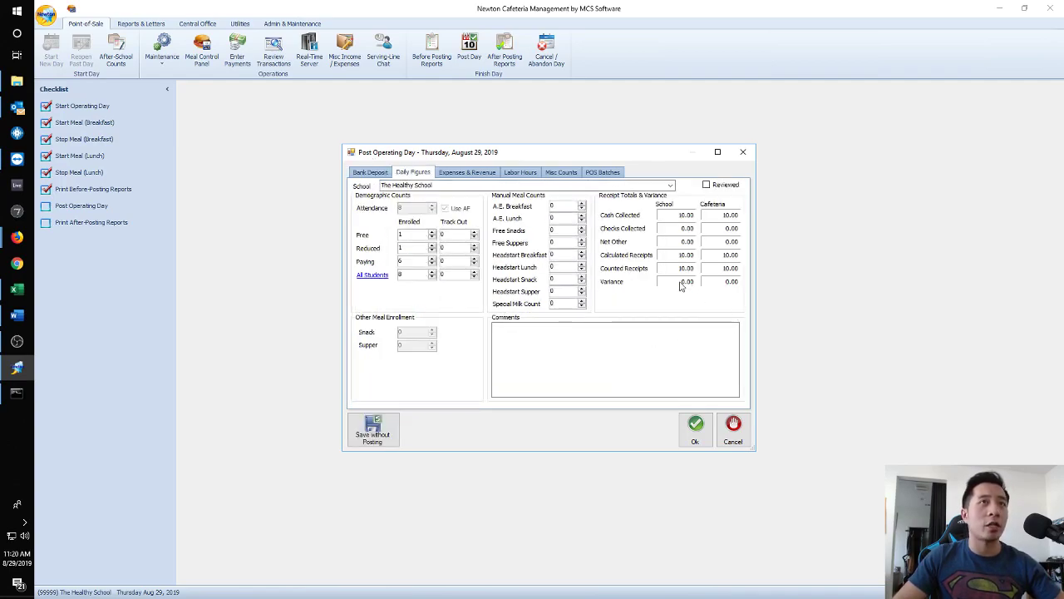
click(370, 173)
Clear the Fives count, re-mark no cash collected, recheck the figures, and cancel posting.
key(BackSpace)
click(415, 398)
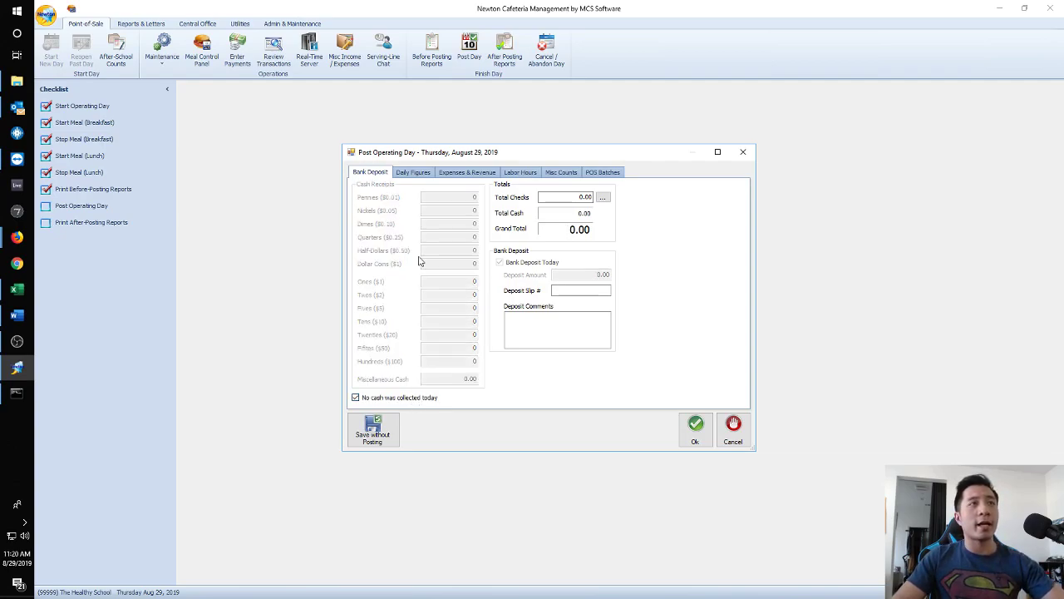
click(418, 172)
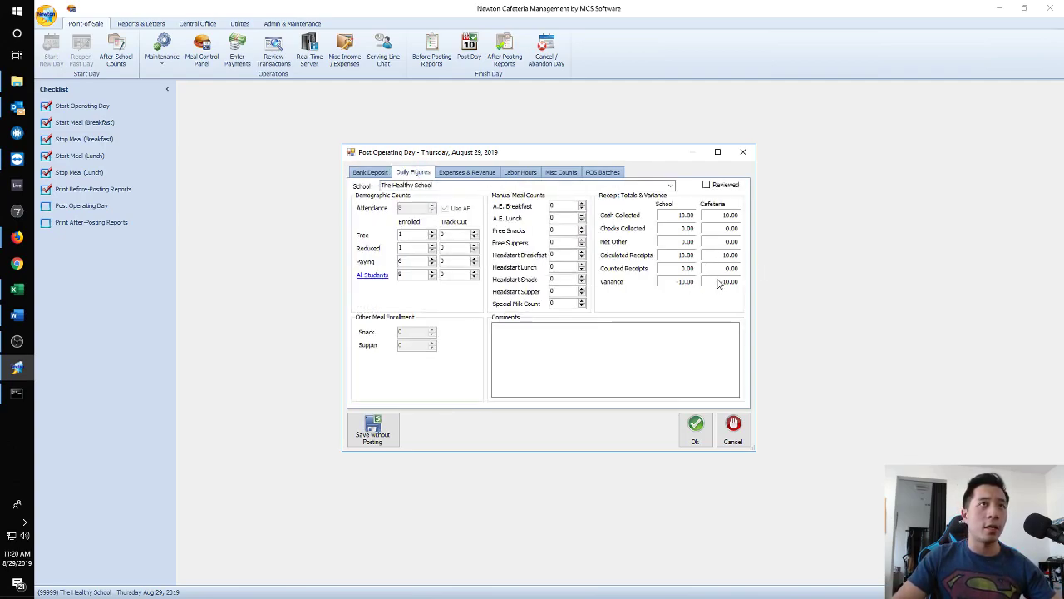
click(724, 431)
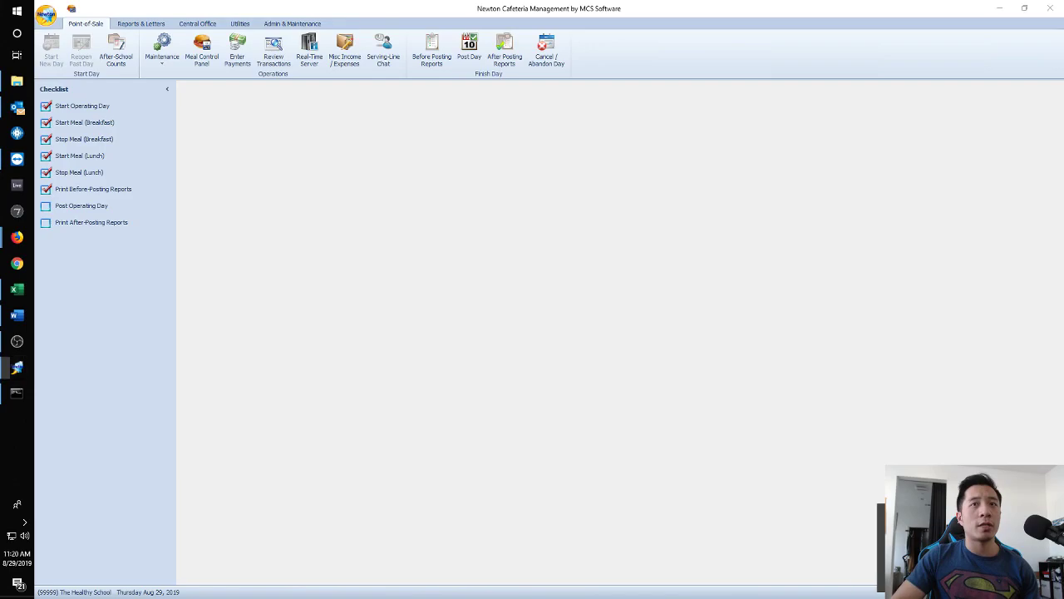
key(alt+Tab)
Inspect the unposted Breakfast batch's transactions for August 29, then close the batch list.
click(618, 297)
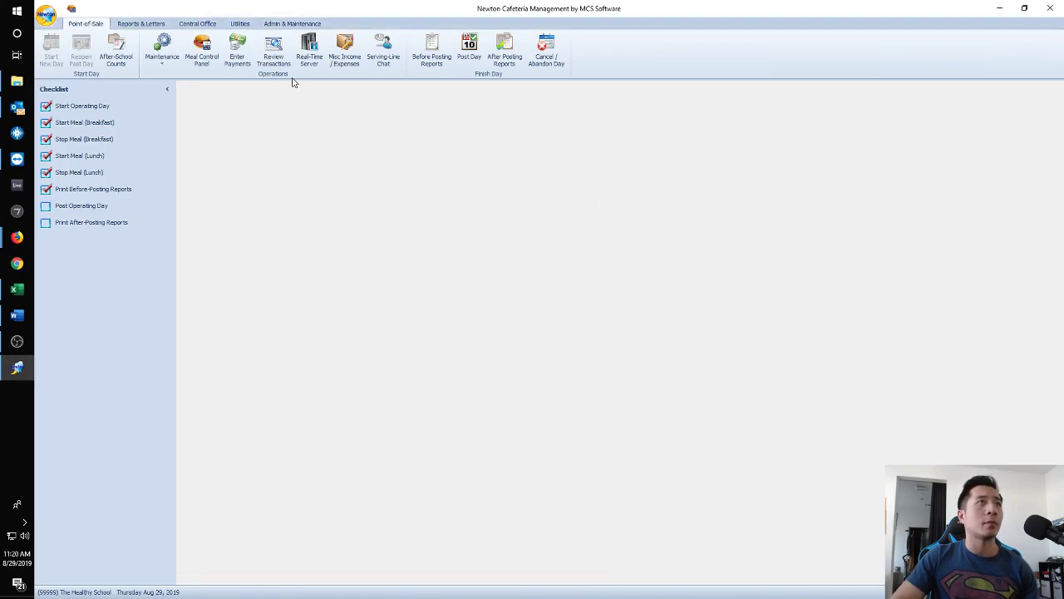
click(277, 57)
double_click(494, 237)
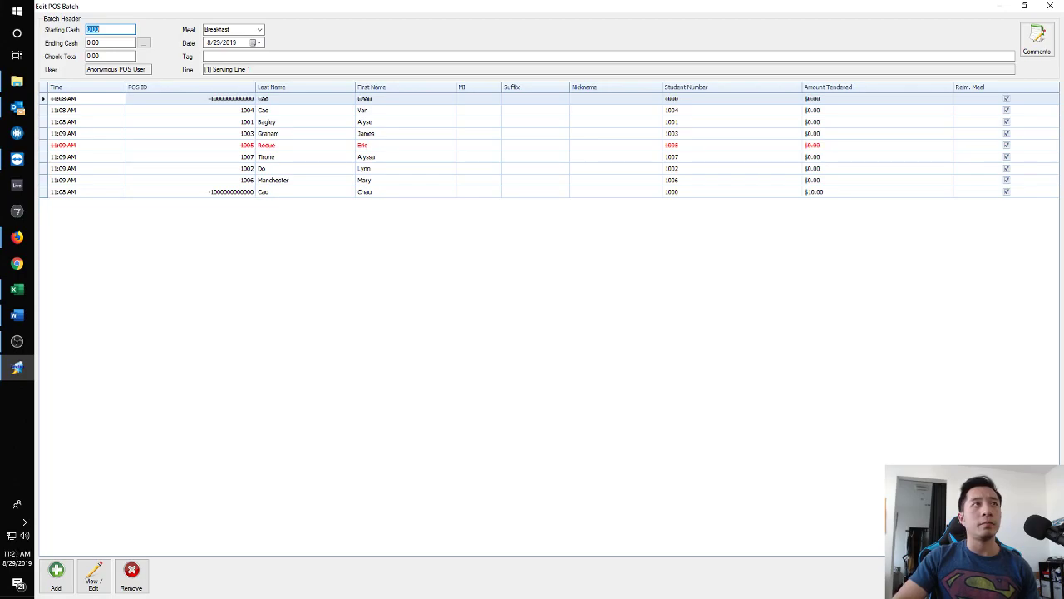
key(Escape)
click(692, 381)
Post the August 29 operating day with its daily figures marked Reviewed.
click(88, 207)
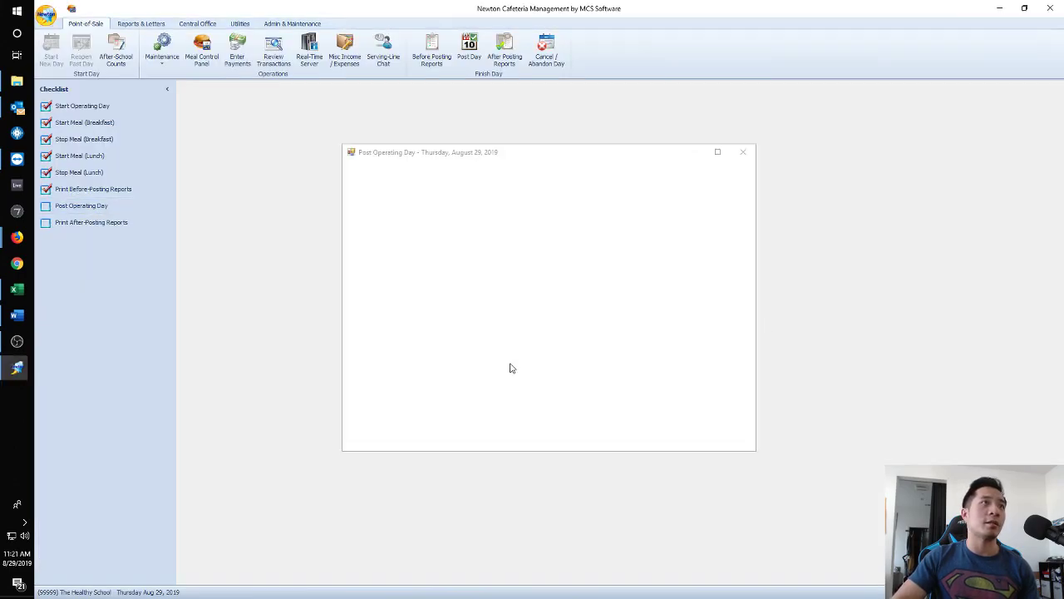
click(413, 173)
click(730, 187)
click(694, 430)
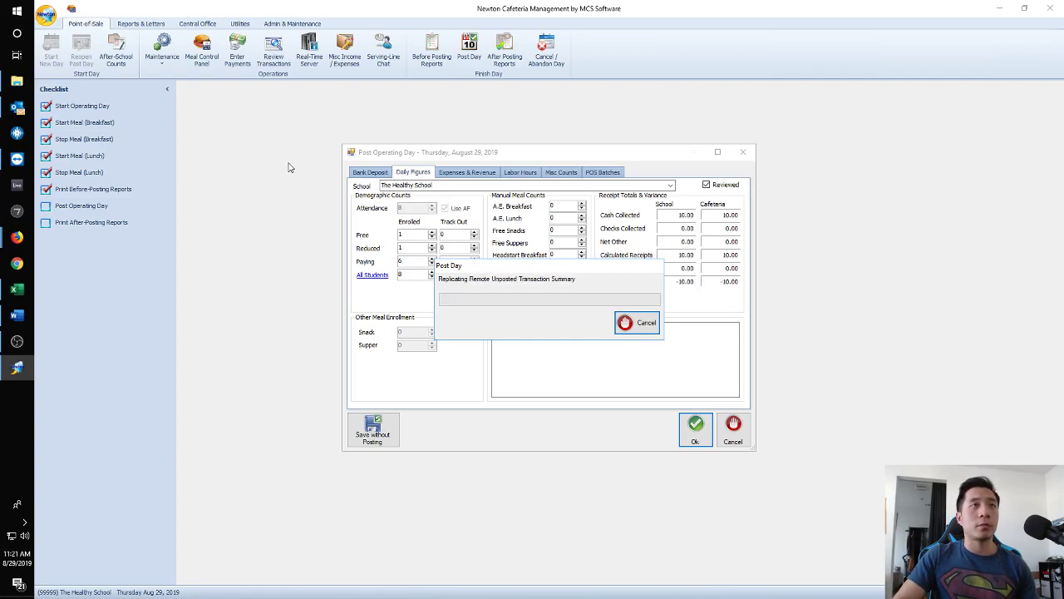
Run the Customer Info Account Statement for the student found by a name search.
click(141, 23)
click(154, 58)
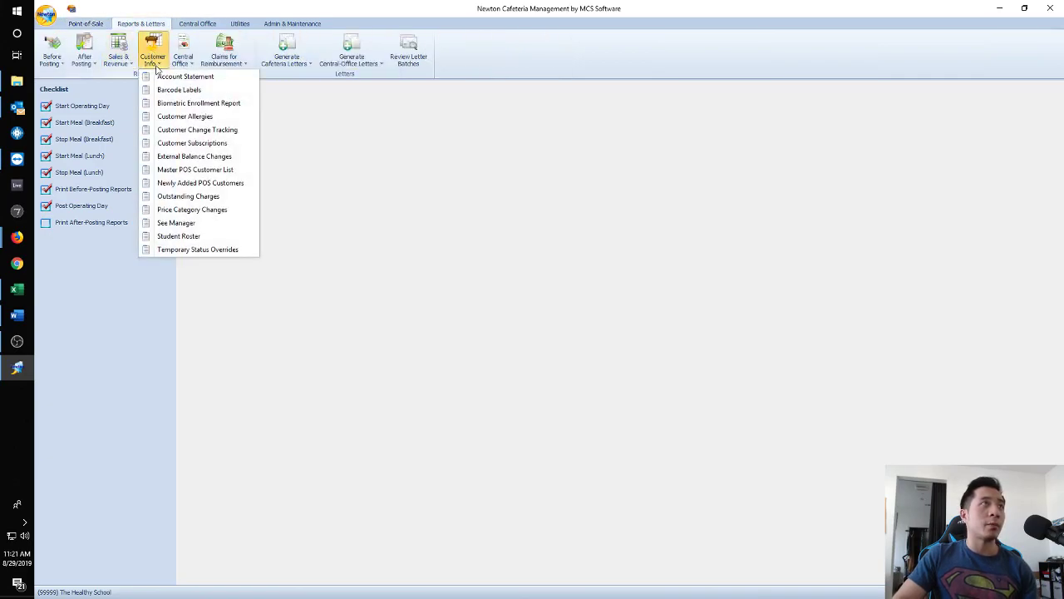
click(170, 76)
click(671, 255)
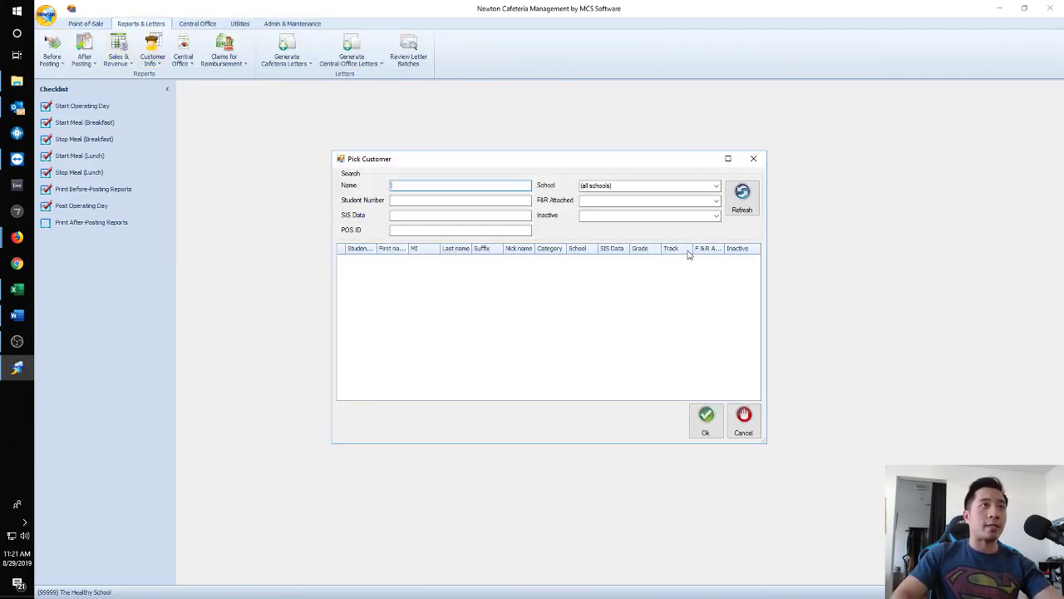
key(Return)
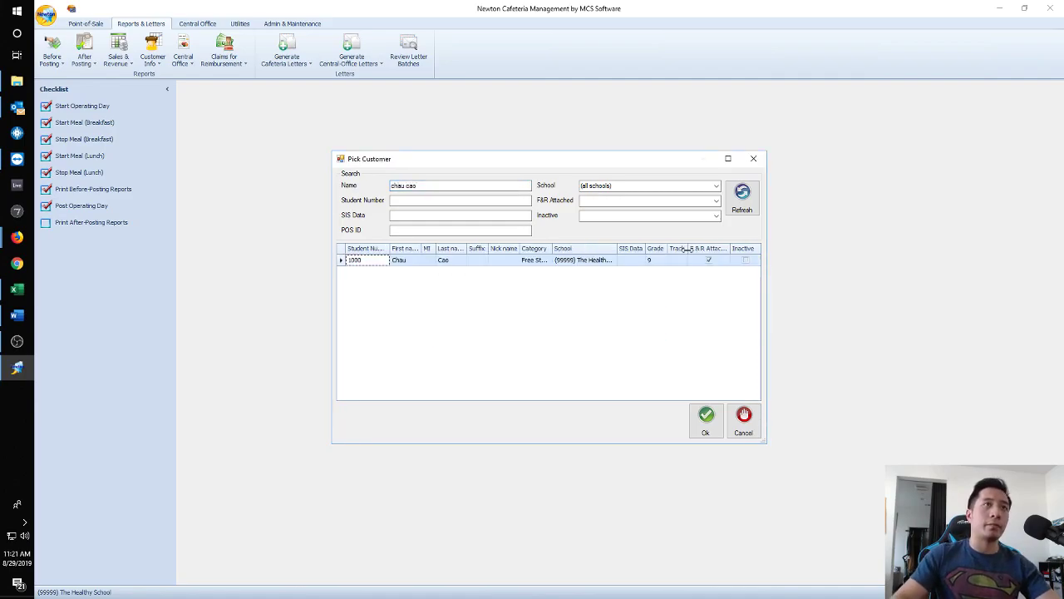
double_click(478, 265)
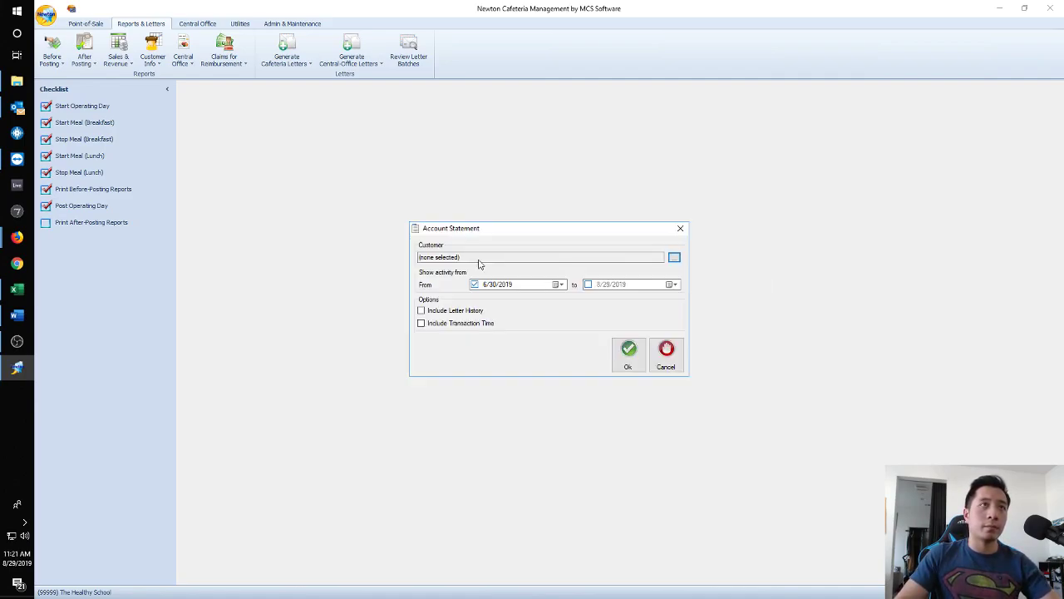
click(629, 356)
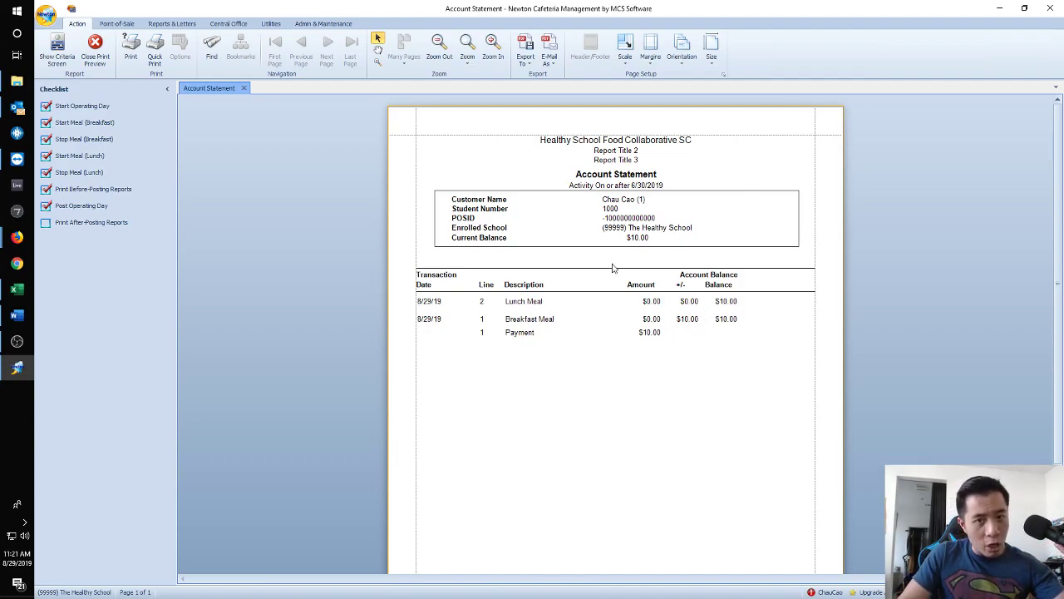
Close the Account Statement report preview.
click(244, 88)
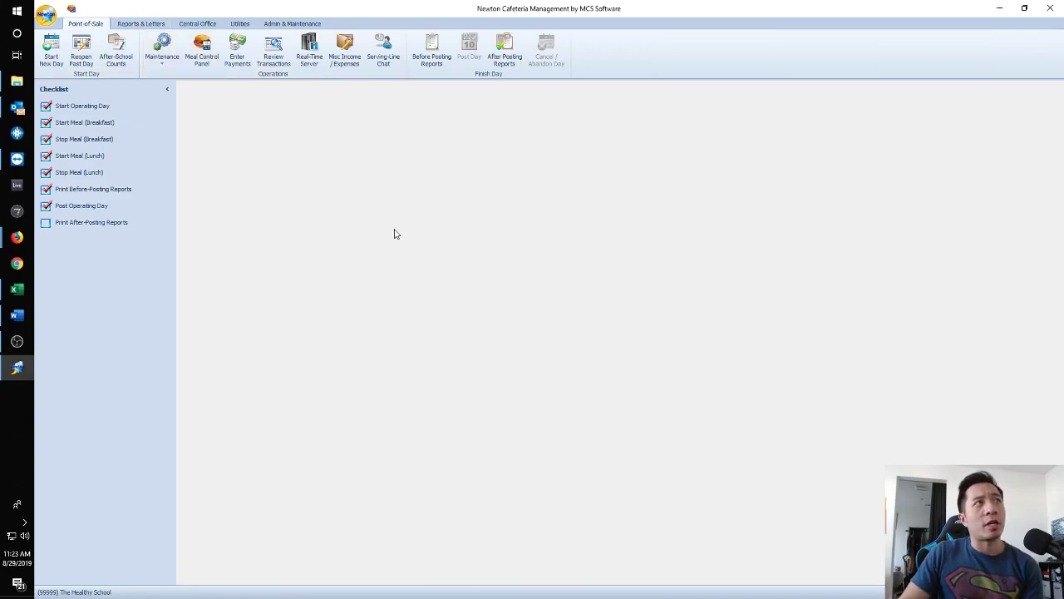
Reopen posted day 8/29/2019 (7 breakfasts, 8 lunches) through Reopen Past Day.
click(85, 60)
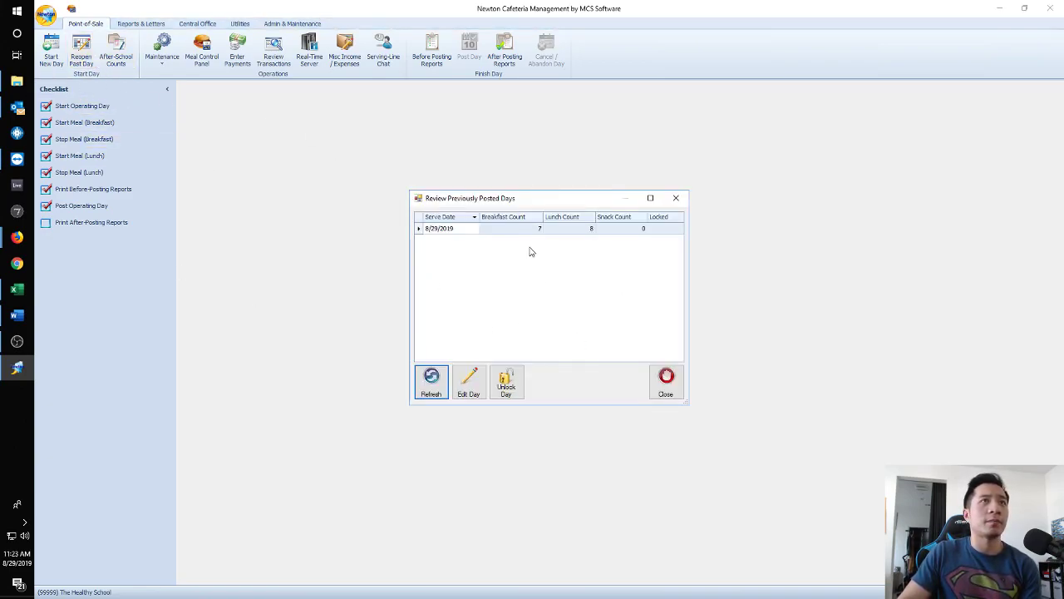
double_click(473, 230)
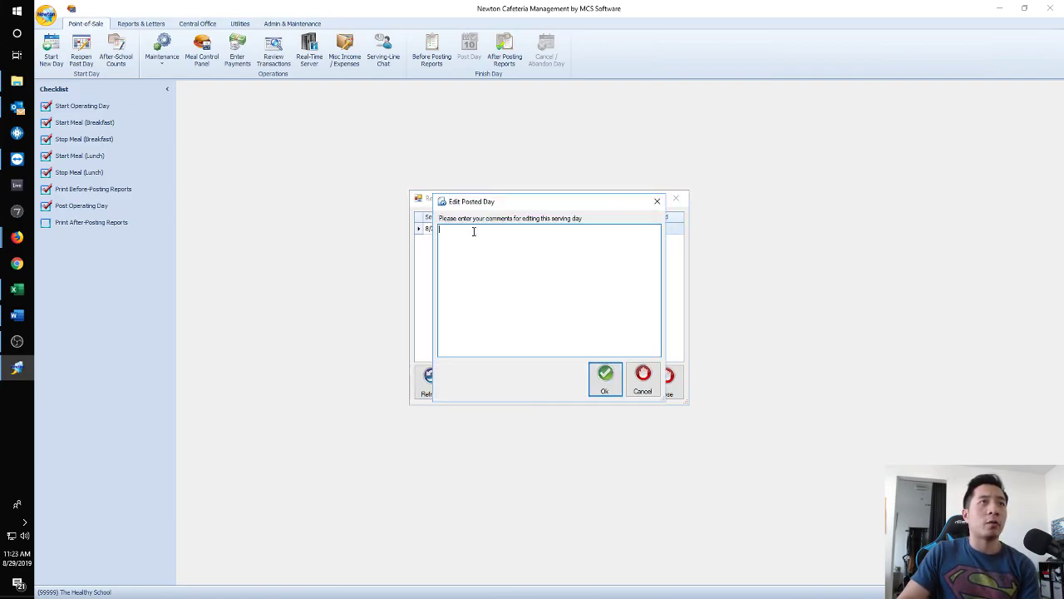
click(604, 378)
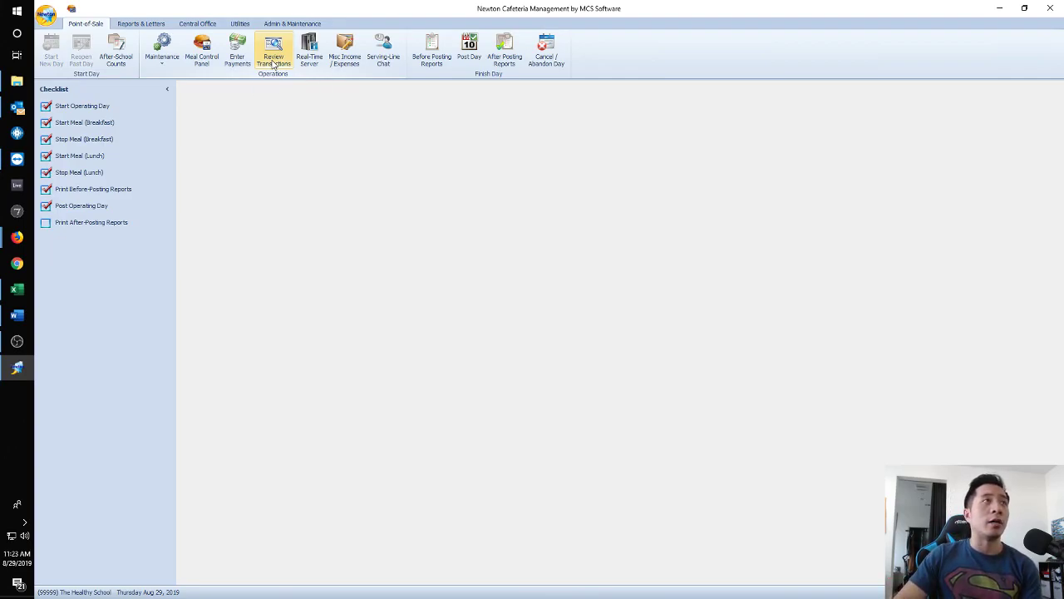
Check the reopened day's Daily Figures without posting, then list its unposted POS batches.
click(87, 204)
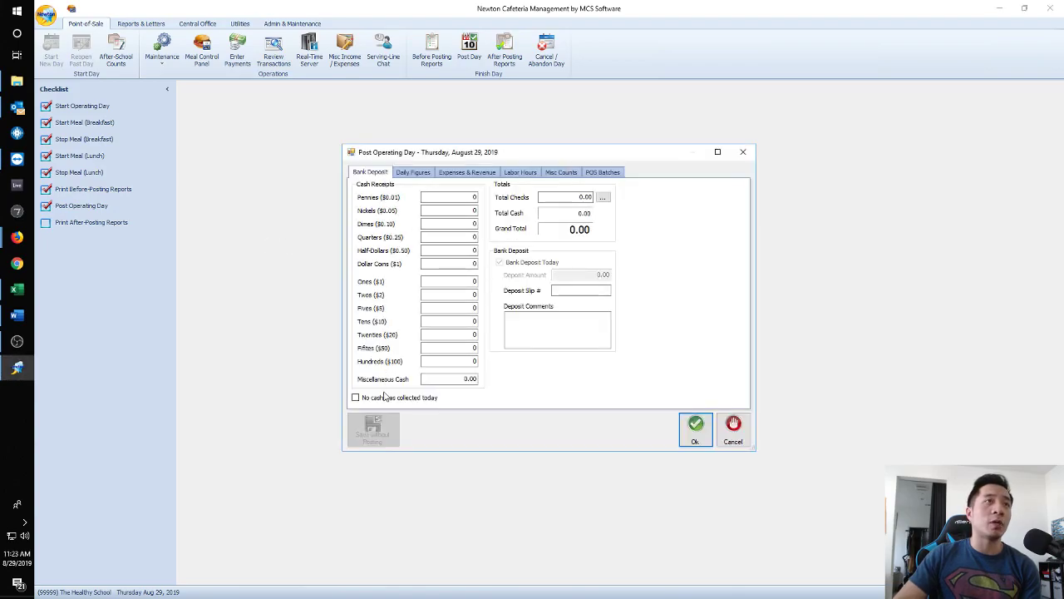
click(413, 172)
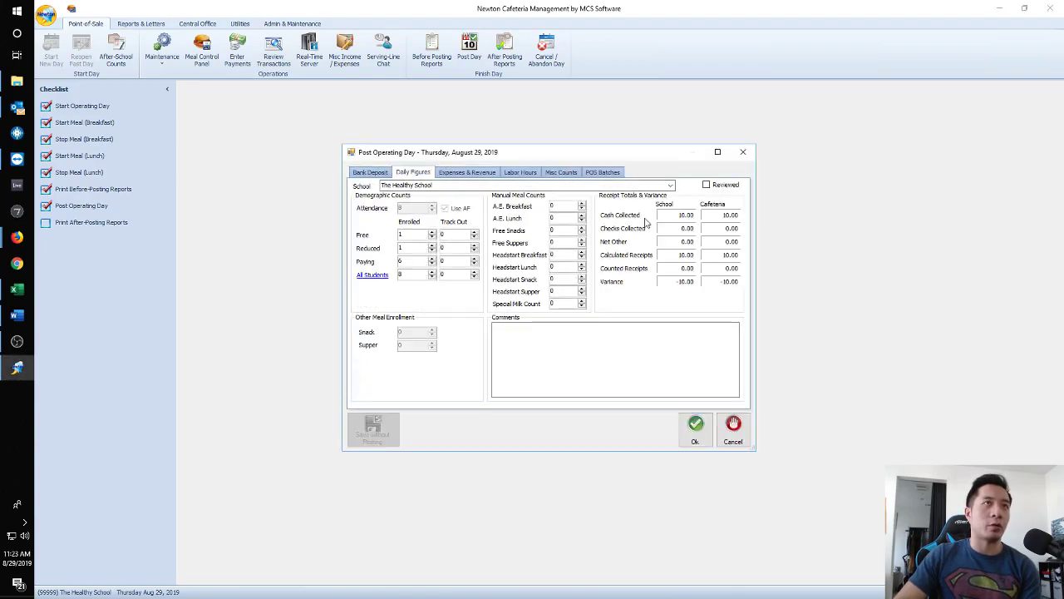
click(708, 187)
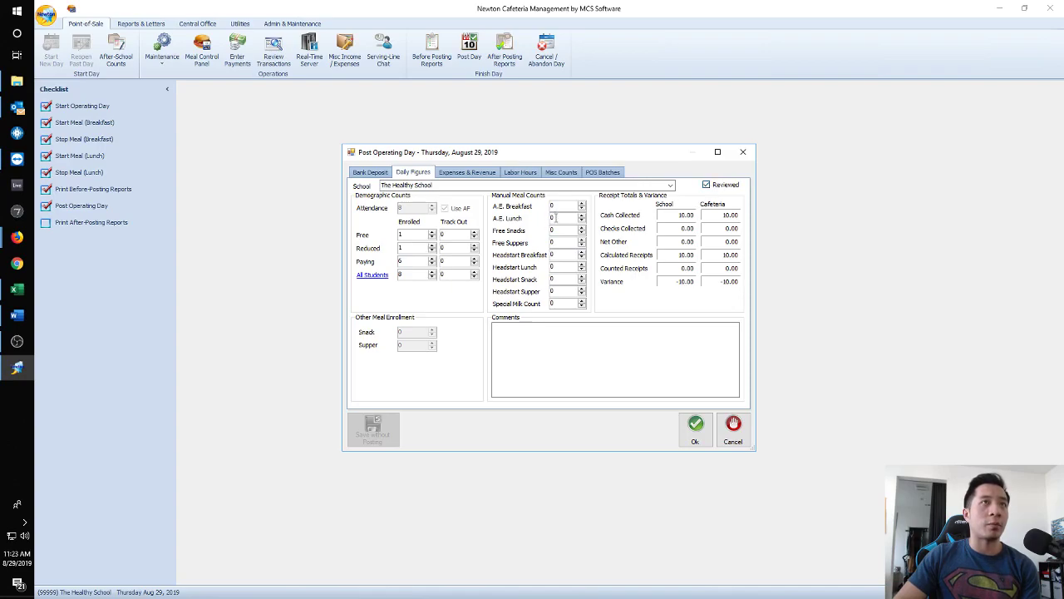
click(561, 208)
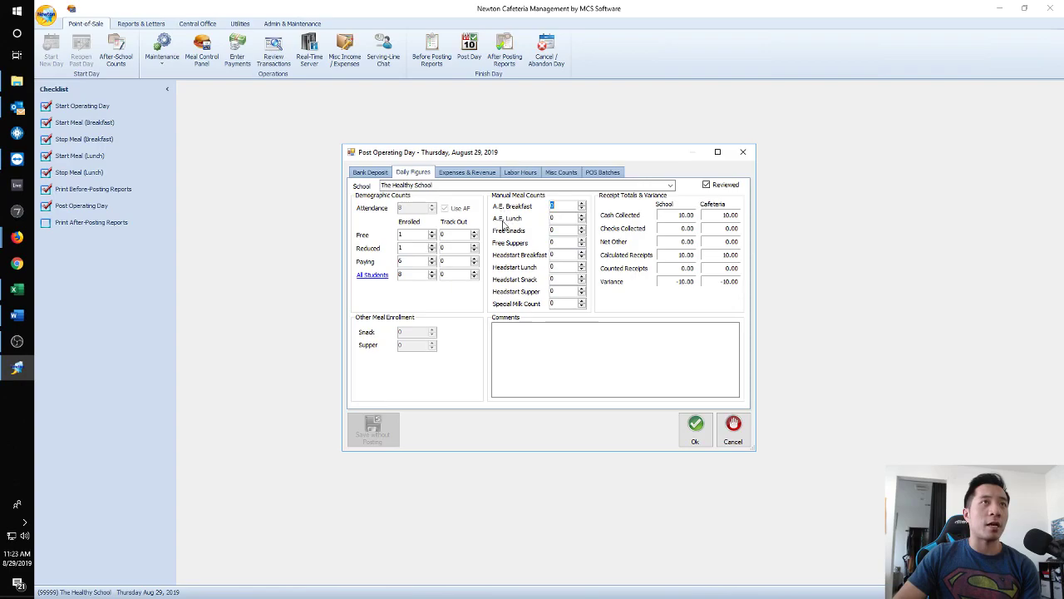
click(721, 187)
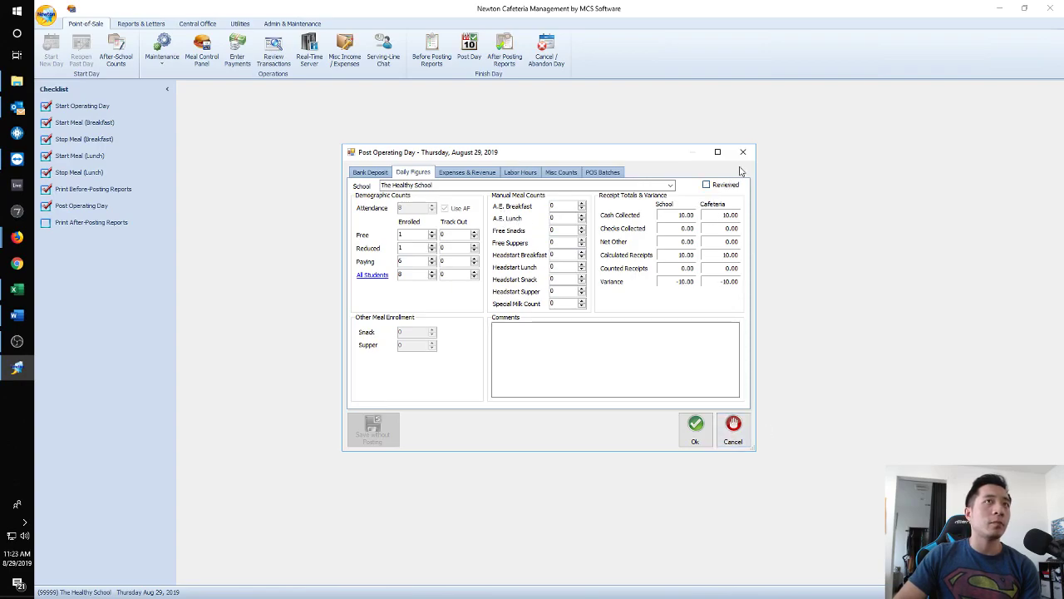
click(742, 152)
click(275, 54)
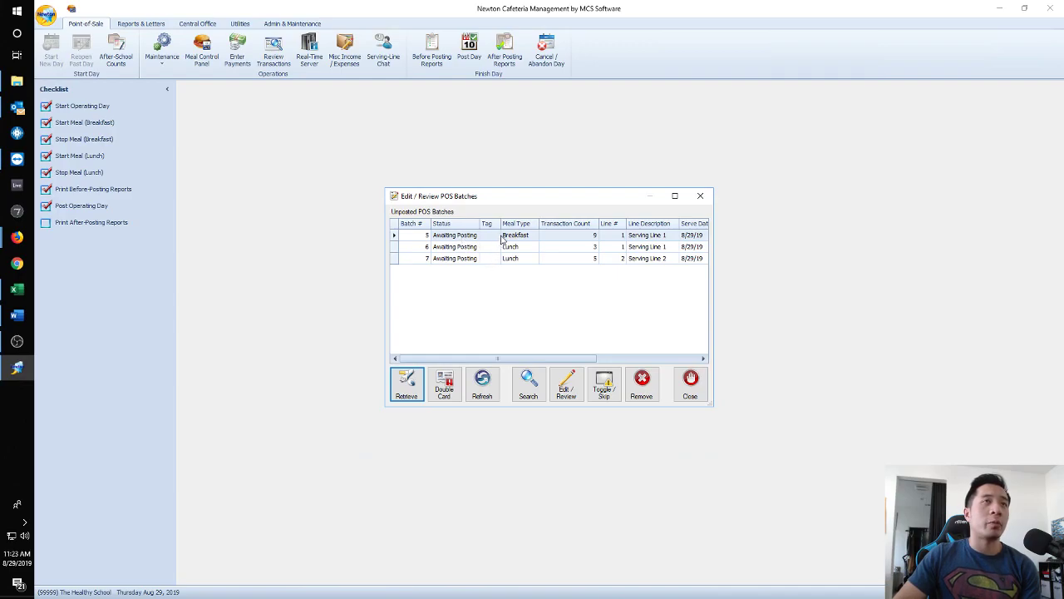
Edit the $10.00 breakfast payment in Breakfast batch 5 so Amount Tendered is 0.
double_click(508, 239)
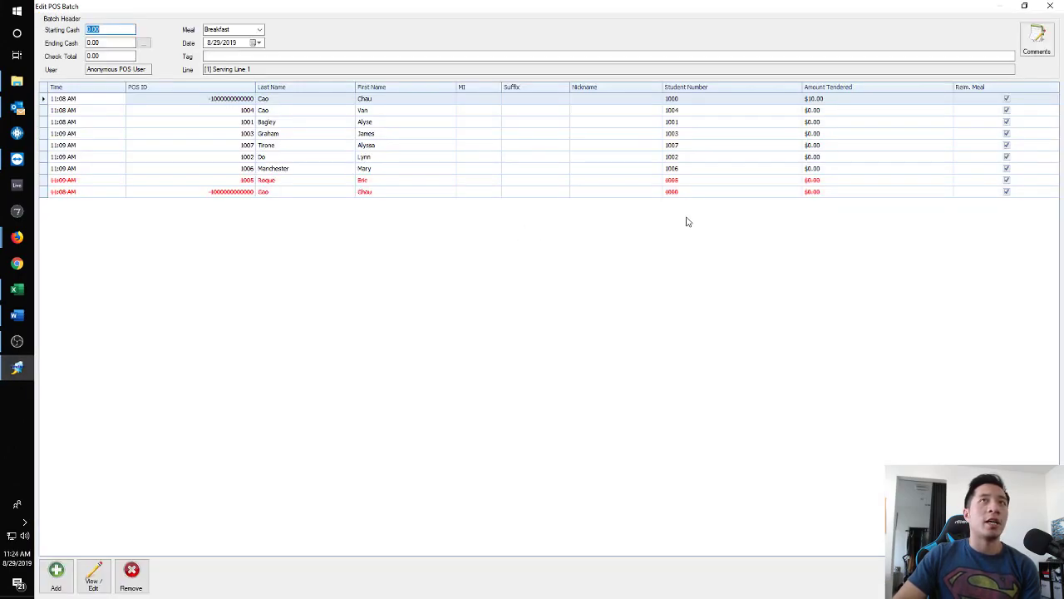
click(838, 90)
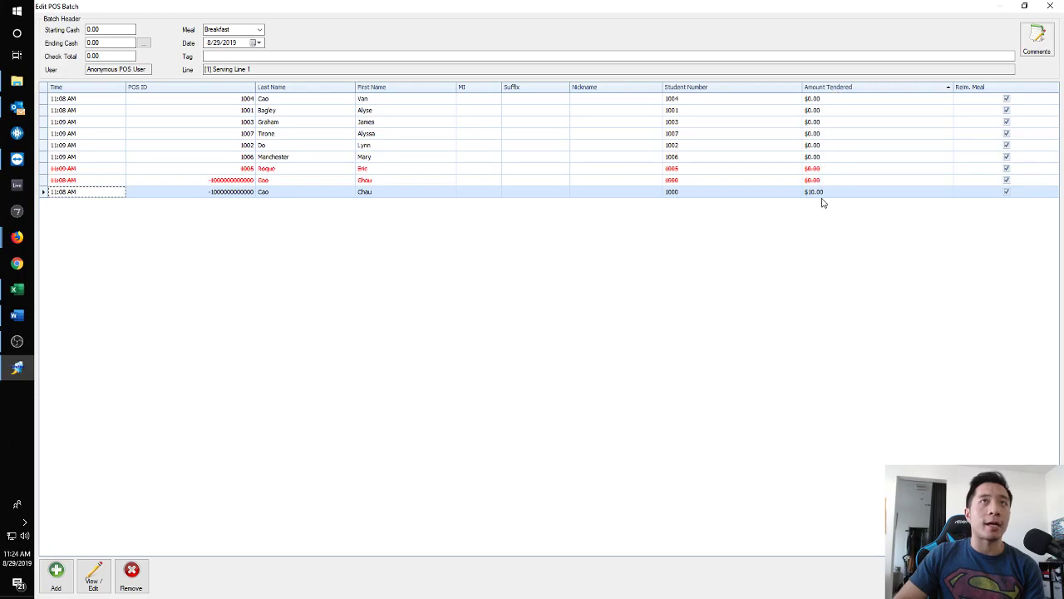
click(847, 90)
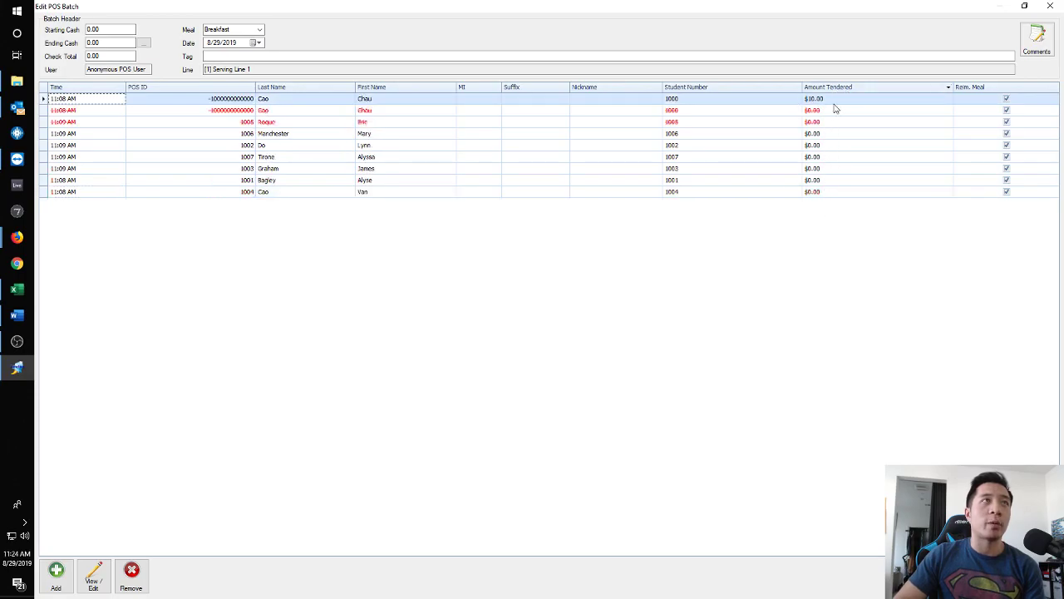
double_click(821, 104)
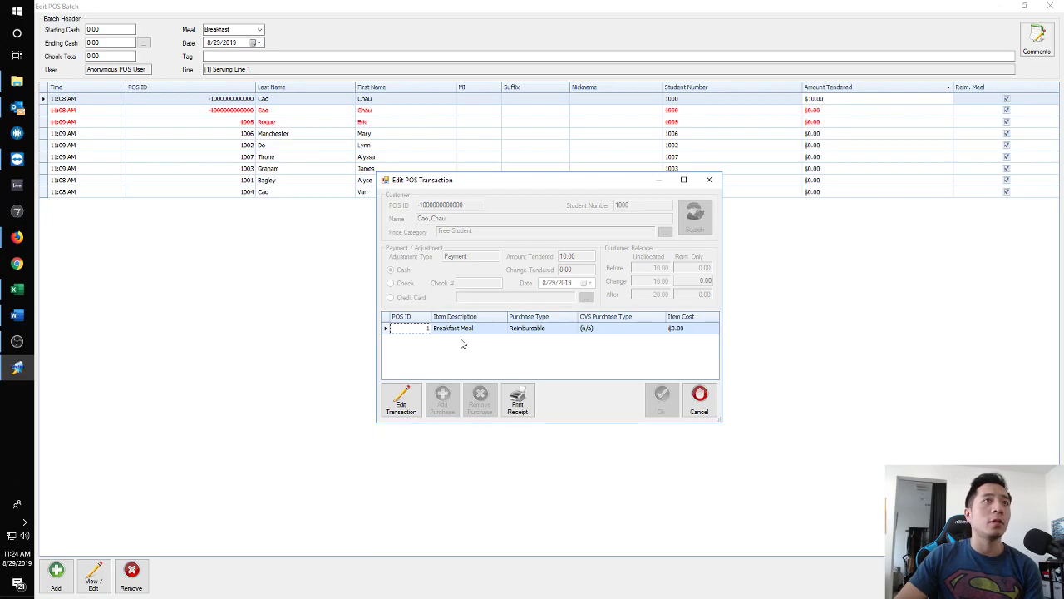
click(397, 416)
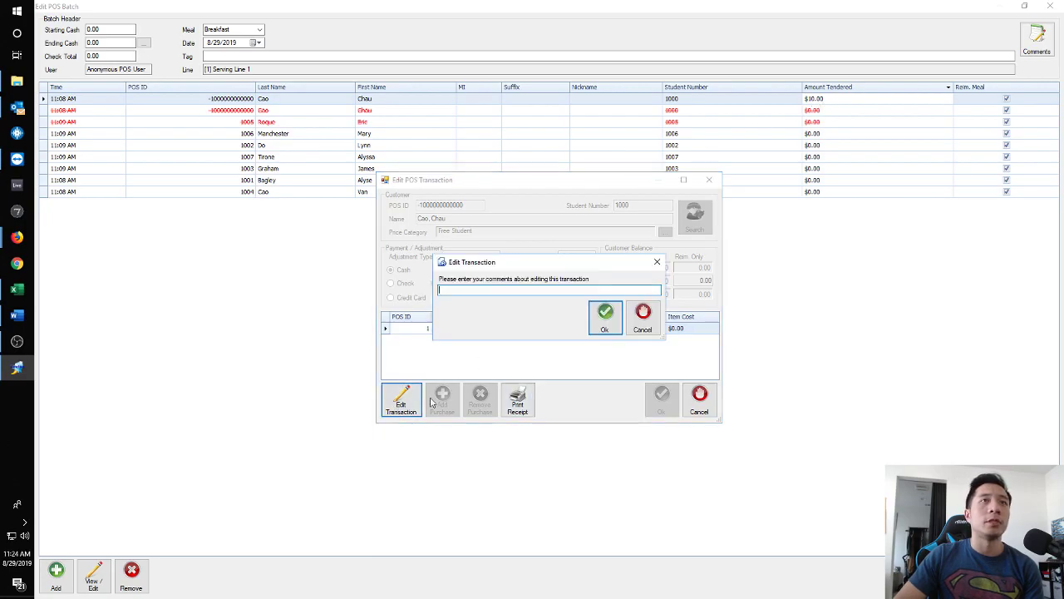
click(600, 320)
double_click(567, 256)
text(0)
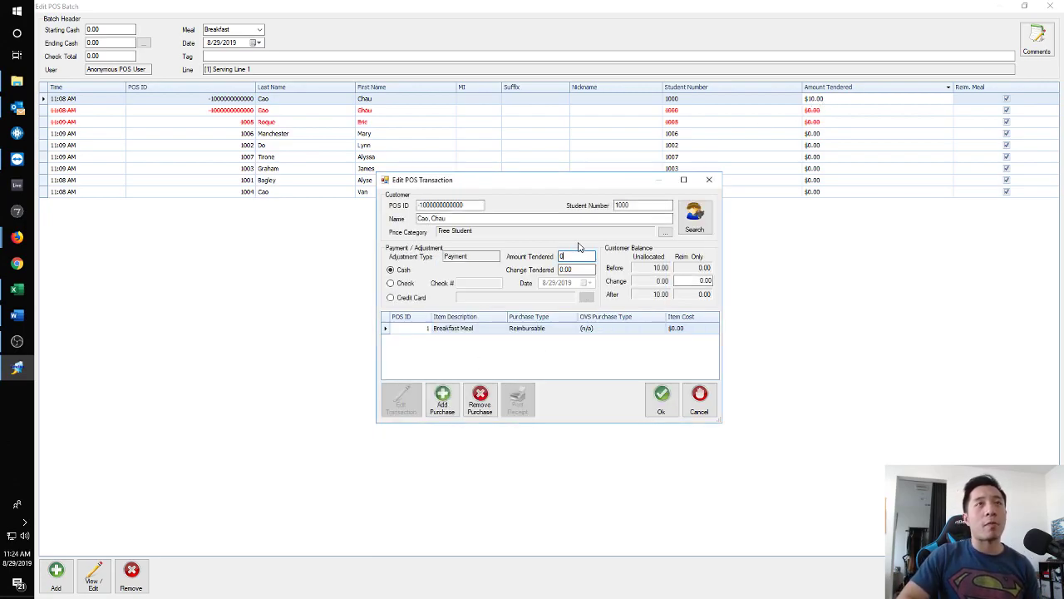
click(661, 397)
click(1037, 575)
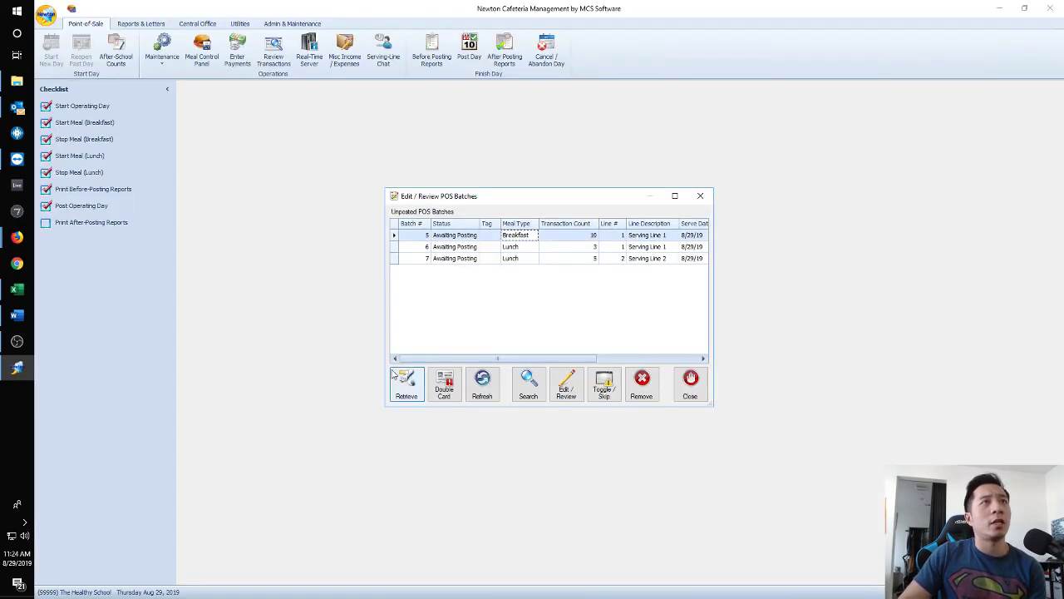
Re-post August 29, 2019 with A.E. Breakfast 14 and A.E. Lunch 18, accepting the warnings.
click(689, 389)
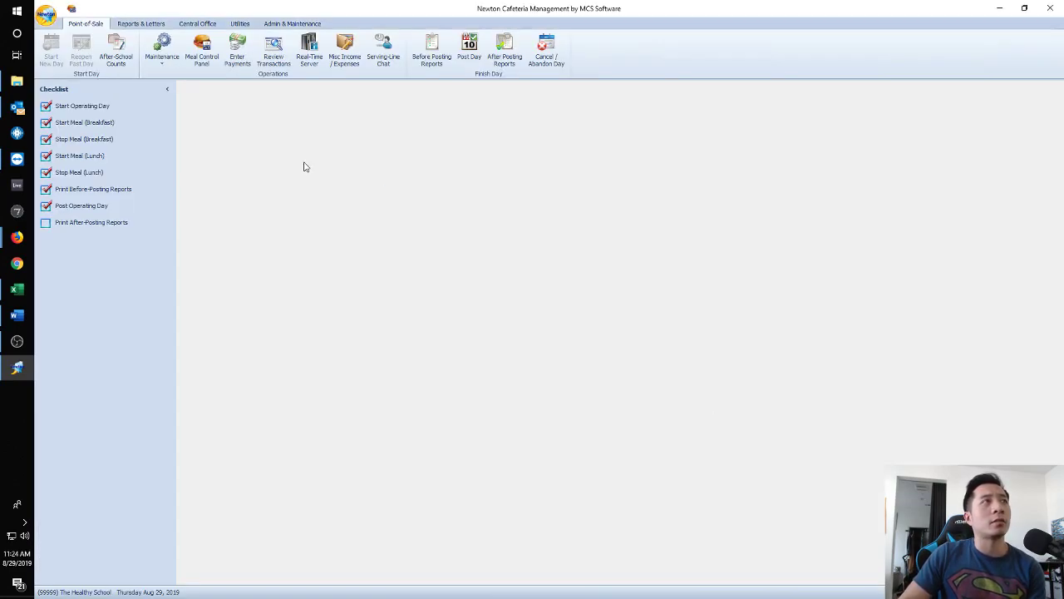
click(83, 206)
click(414, 173)
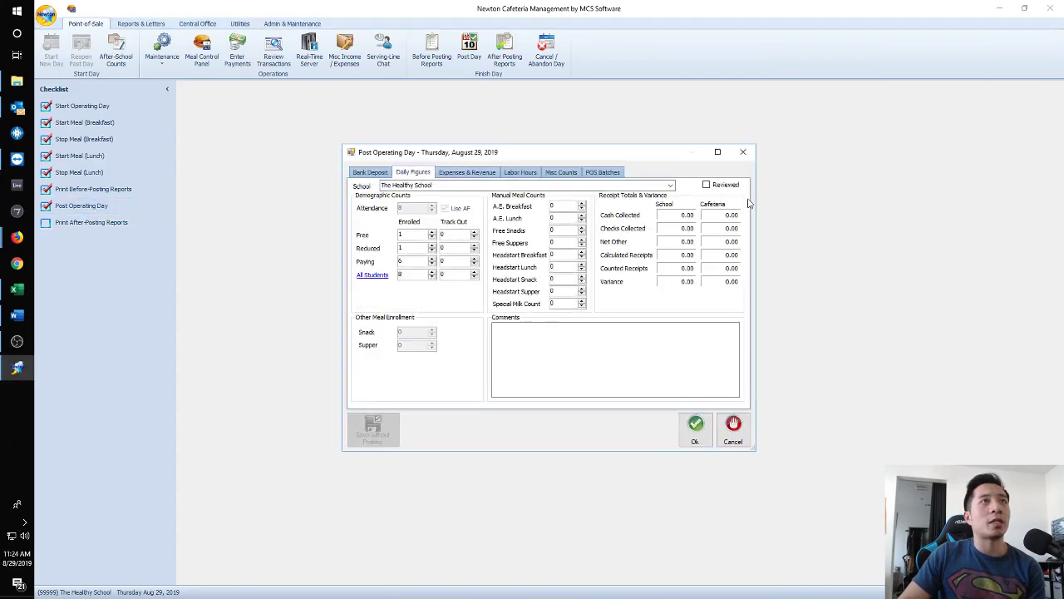
click(574, 207)
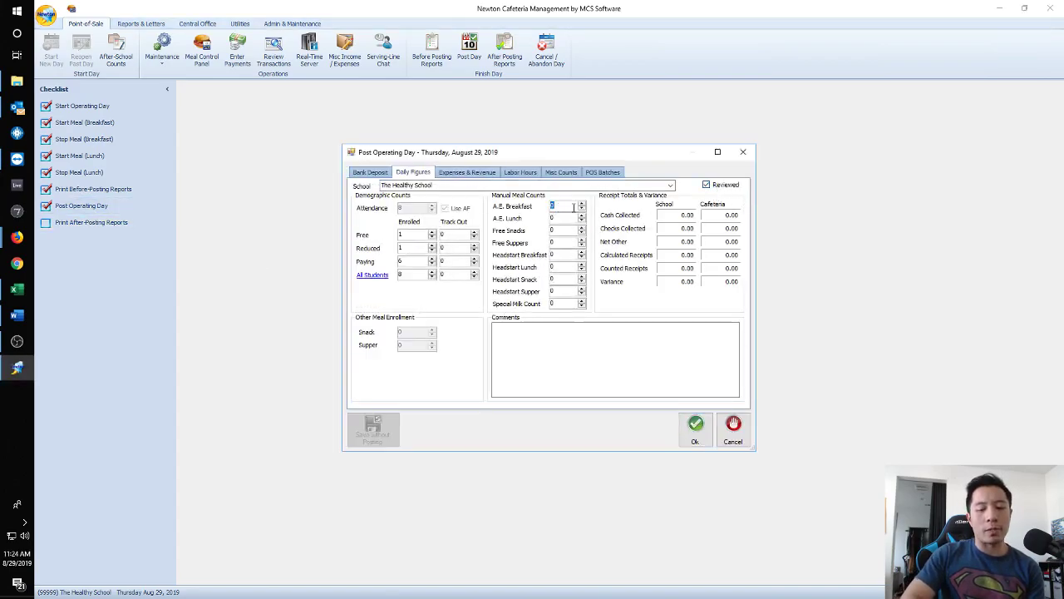
text(14)
click(558, 218)
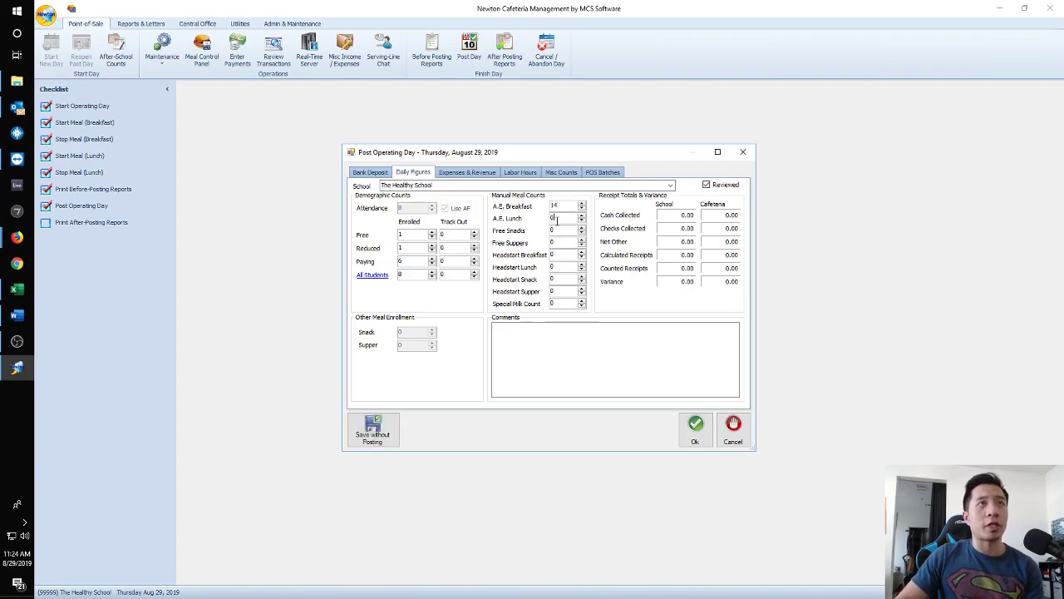
text(18)
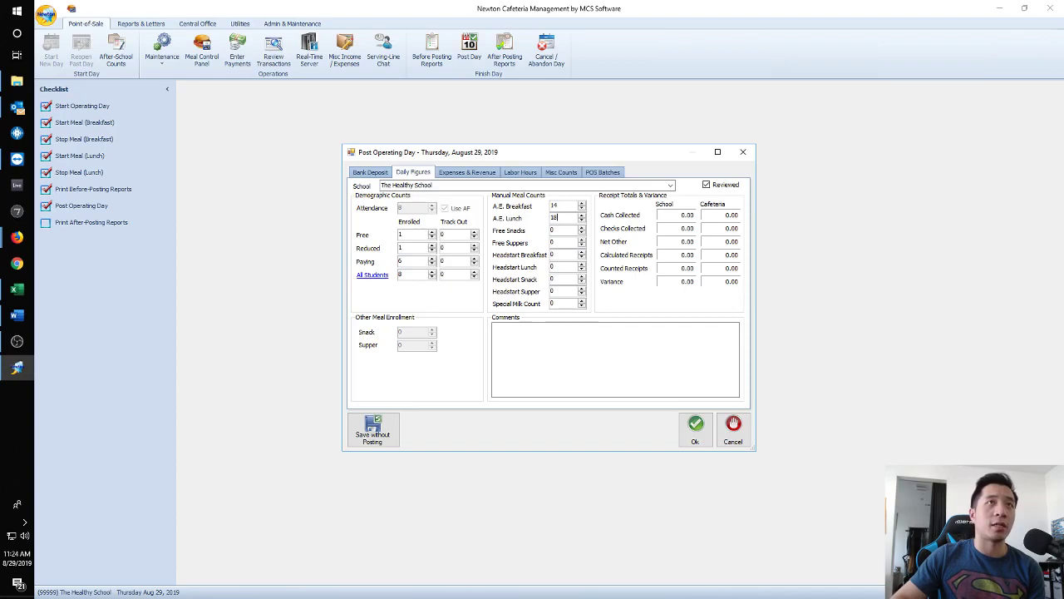
click(692, 431)
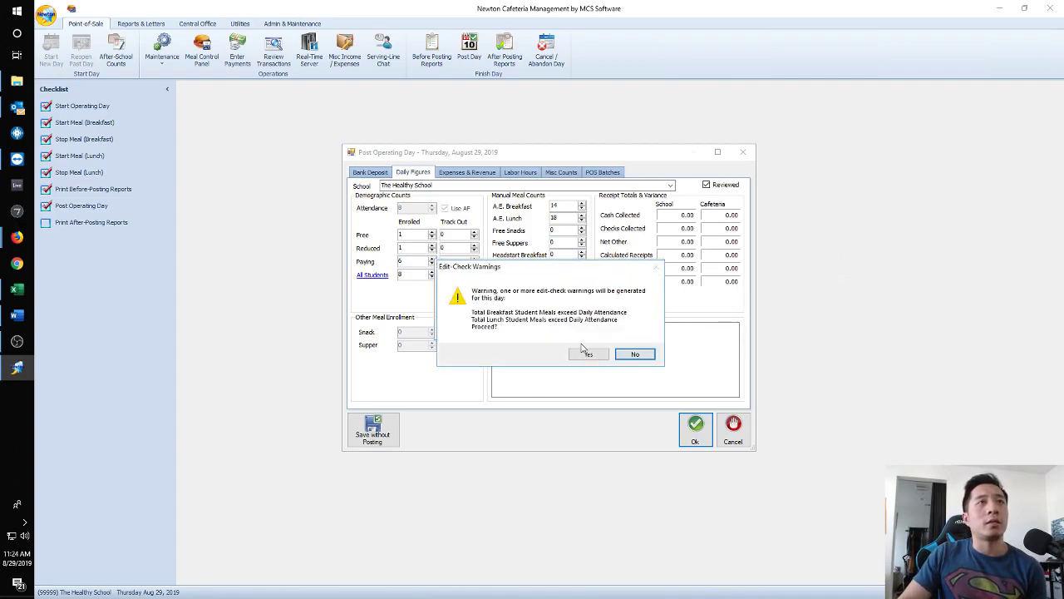
click(590, 355)
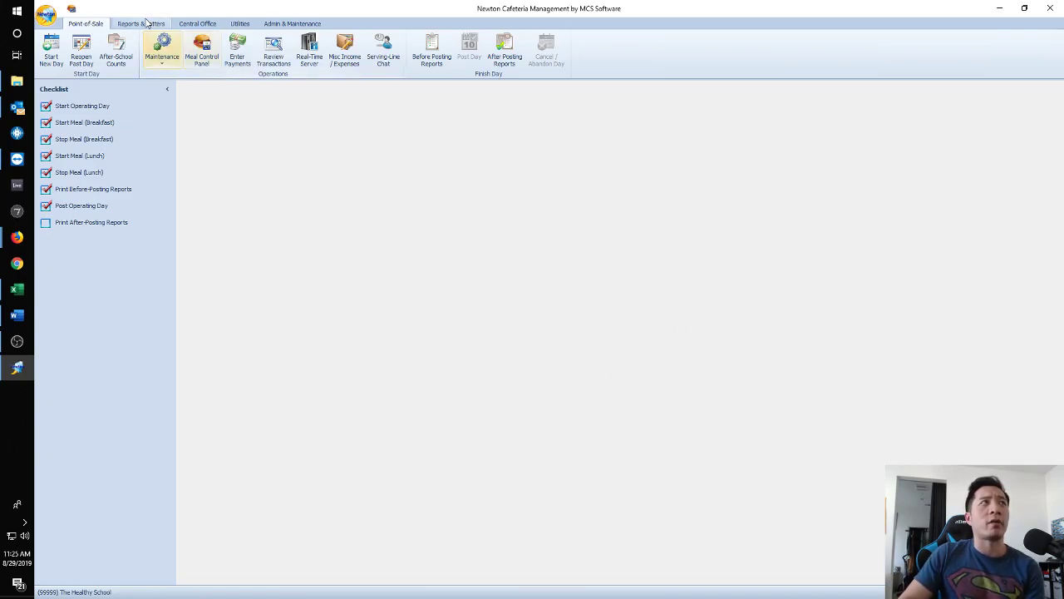
Preview the Recap and Reconciliation report for 8/1/2019–8/29/2019 with Bank Deposit unchecked.
click(143, 23)
click(118, 52)
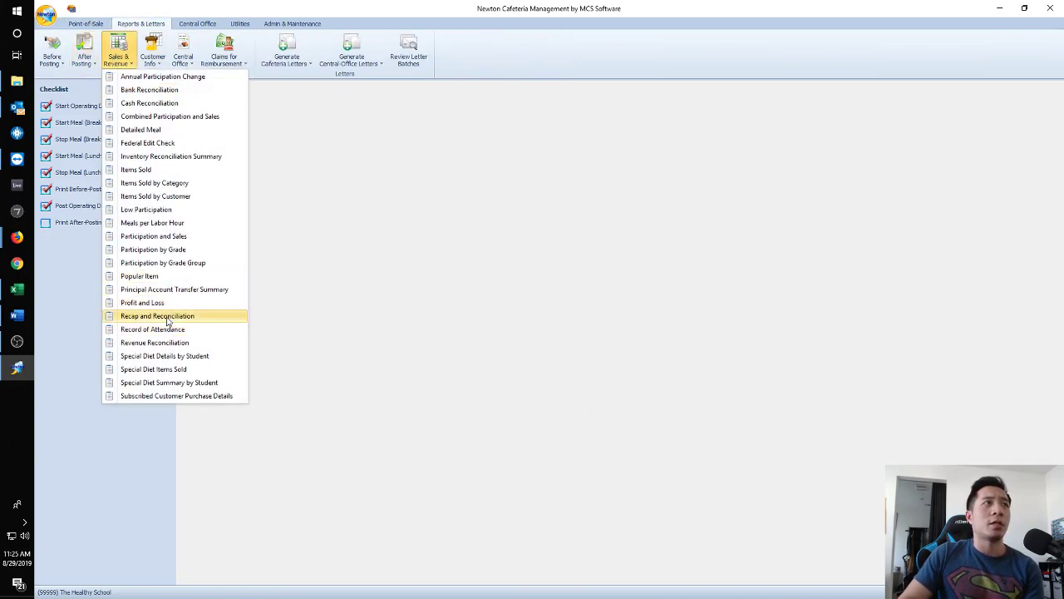
click(455, 343)
click(105, 24)
click(131, 24)
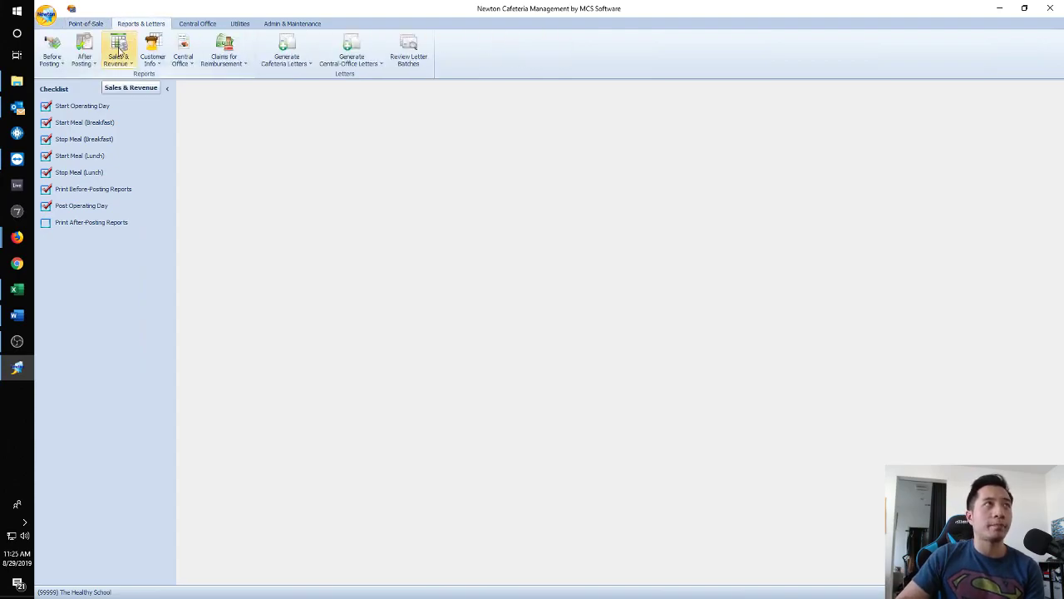
click(118, 50)
click(166, 316)
click(562, 226)
click(561, 226)
click(438, 355)
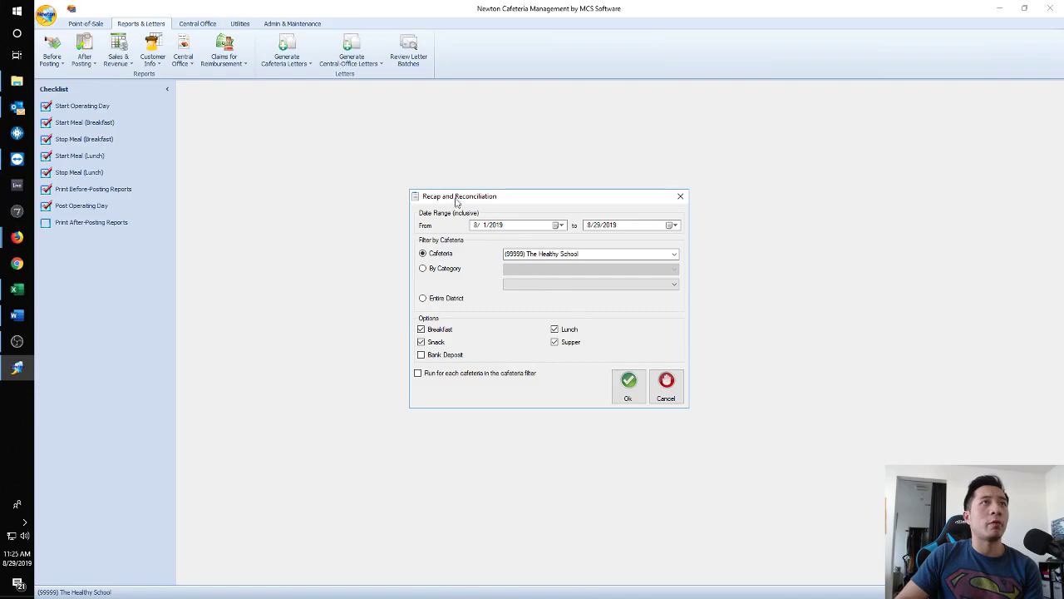
click(628, 383)
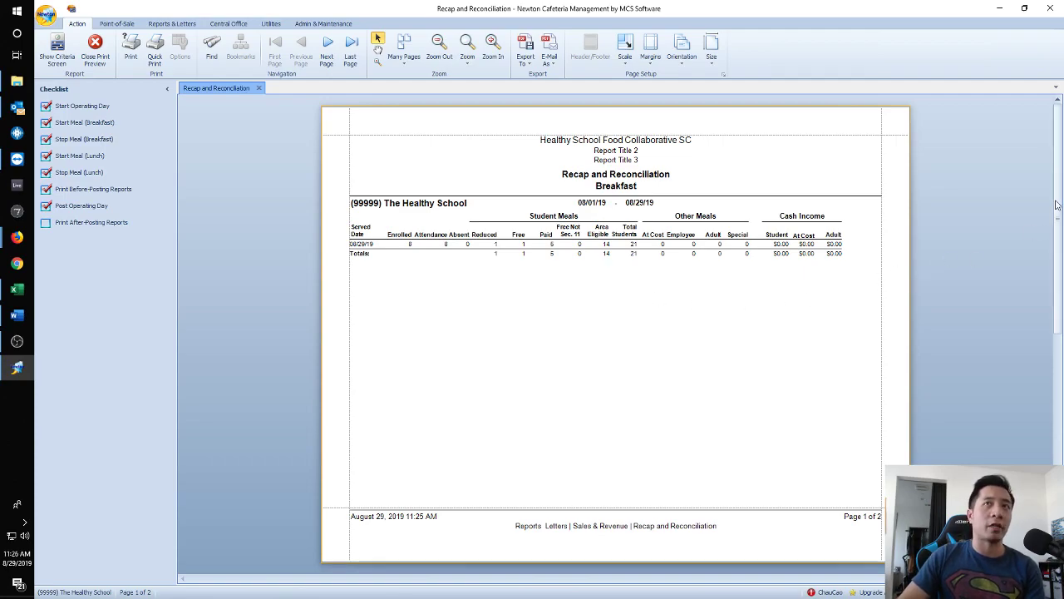
Scroll the report preview between its Breakfast and Lunch pages to check the totals.
drag(1056, 237, 1023, 449)
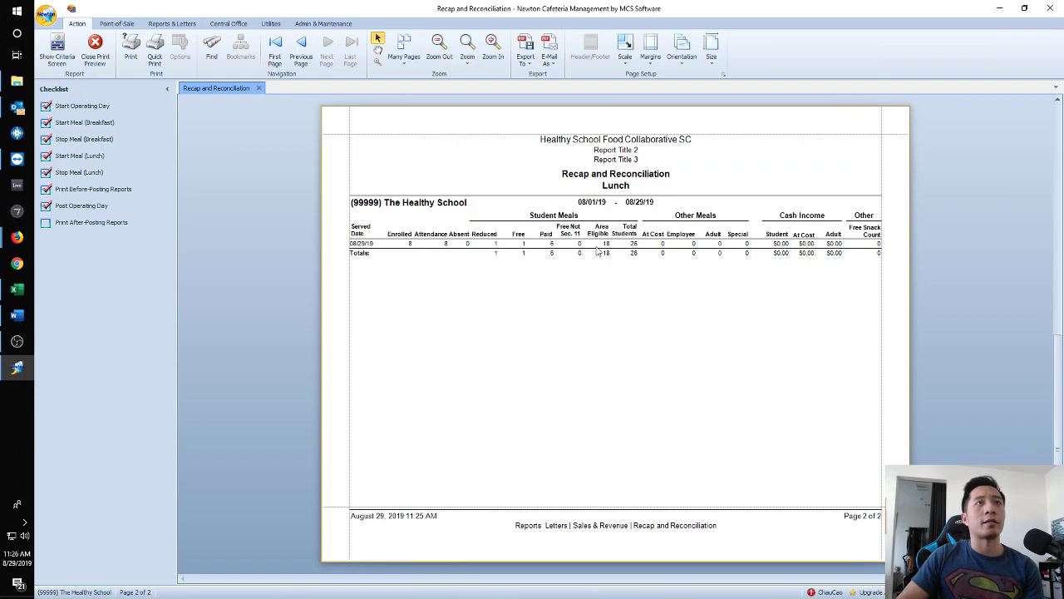
drag(1057, 401, 1060, 134)
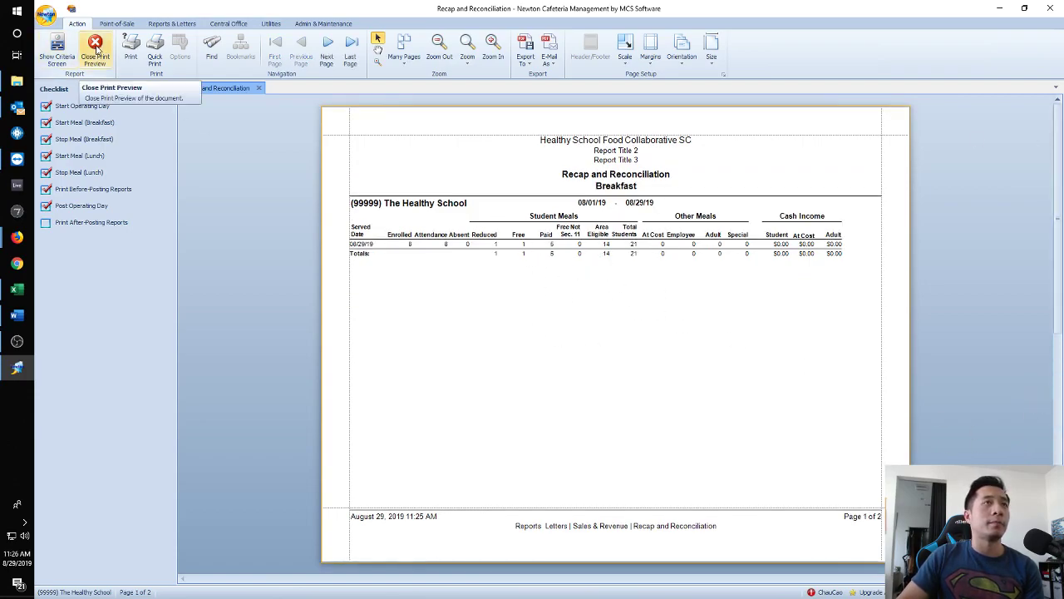
Close the report preview and reopen posted day 8/29/2019 (21 breakfasts, 26 lunches).
click(96, 50)
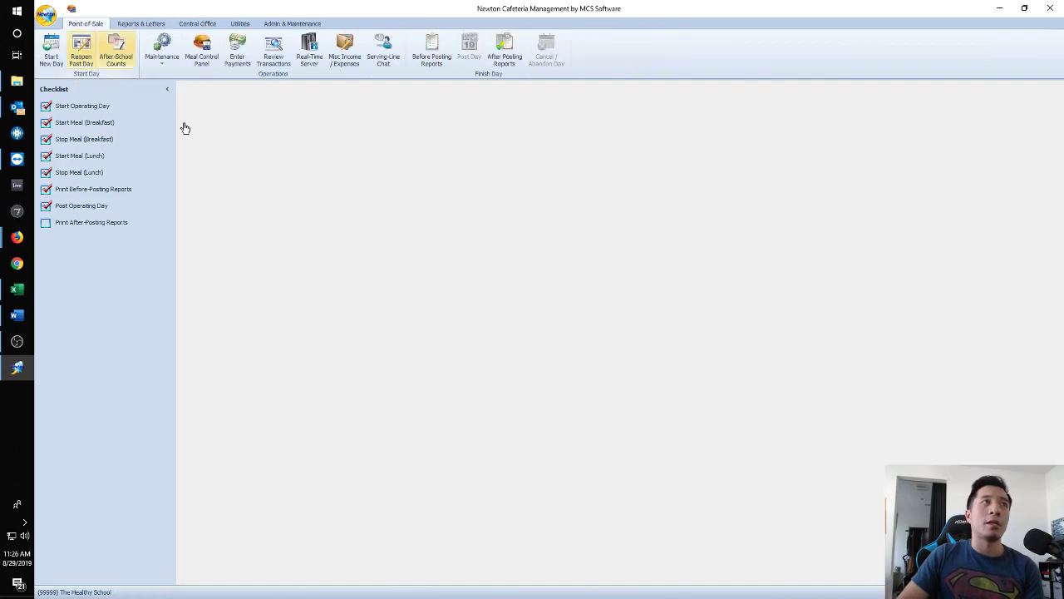
click(78, 55)
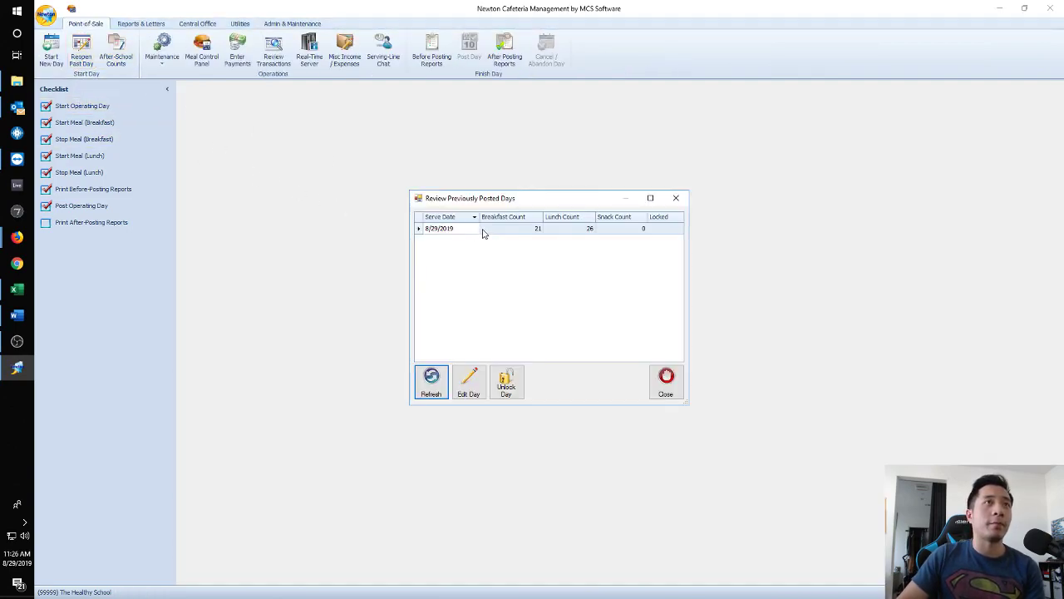
double_click(482, 229)
click(604, 379)
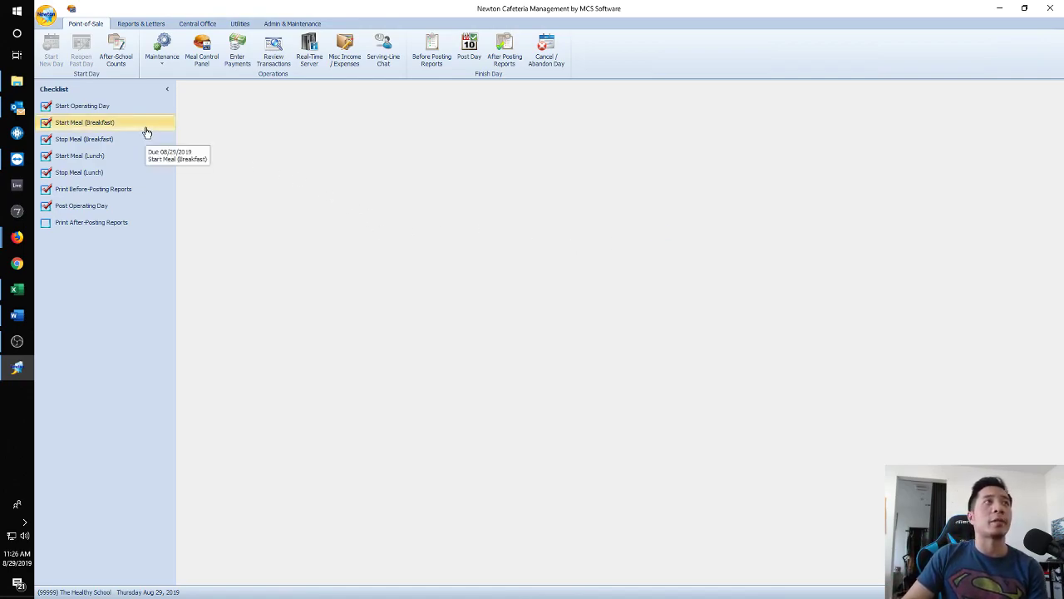
Change the serve date of lunch batch 10 to 8/28/2019.
click(273, 48)
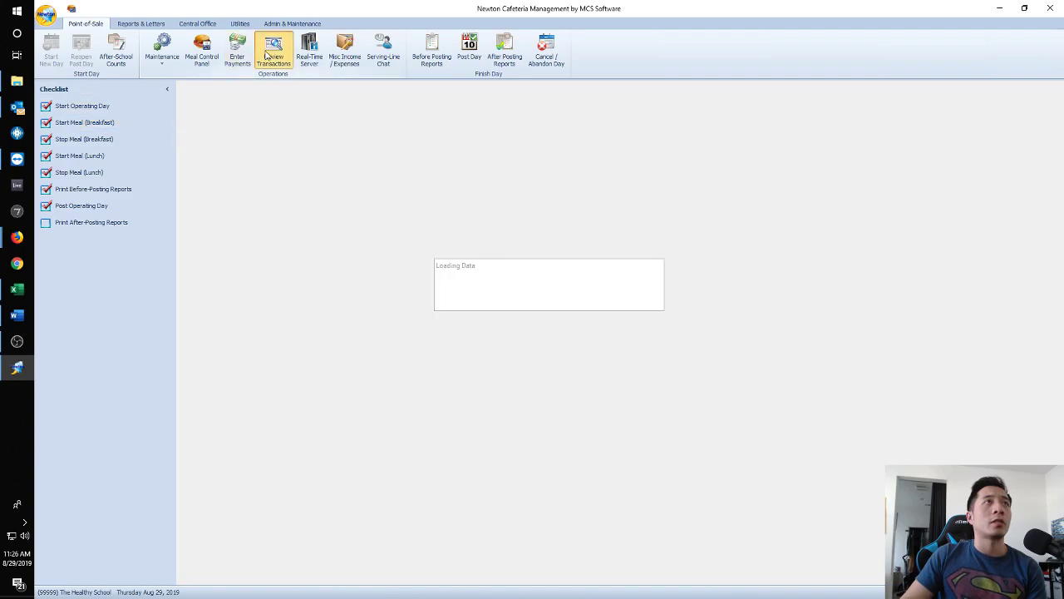
click(491, 258)
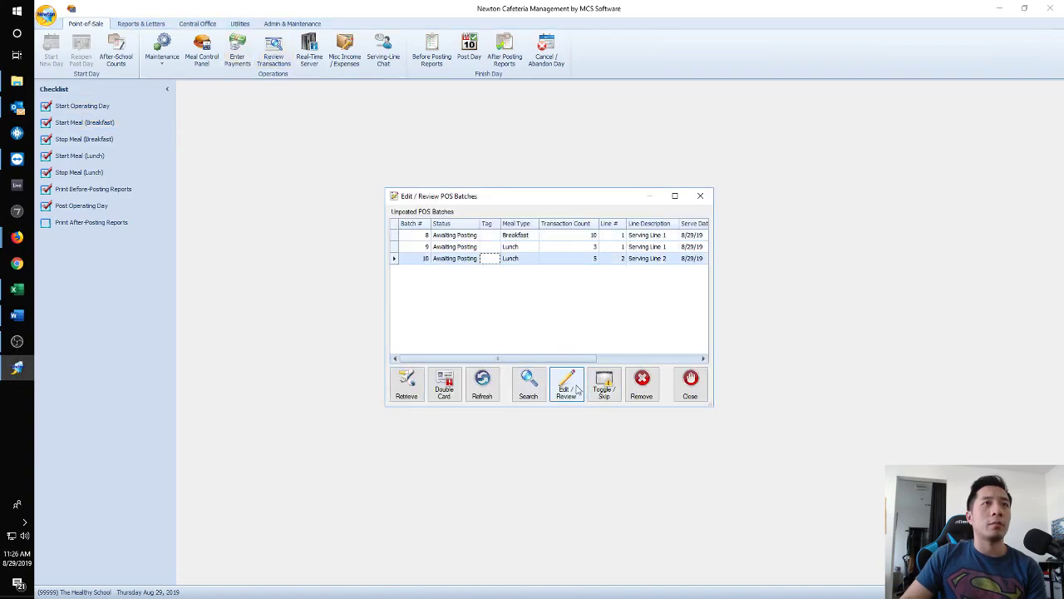
click(564, 387)
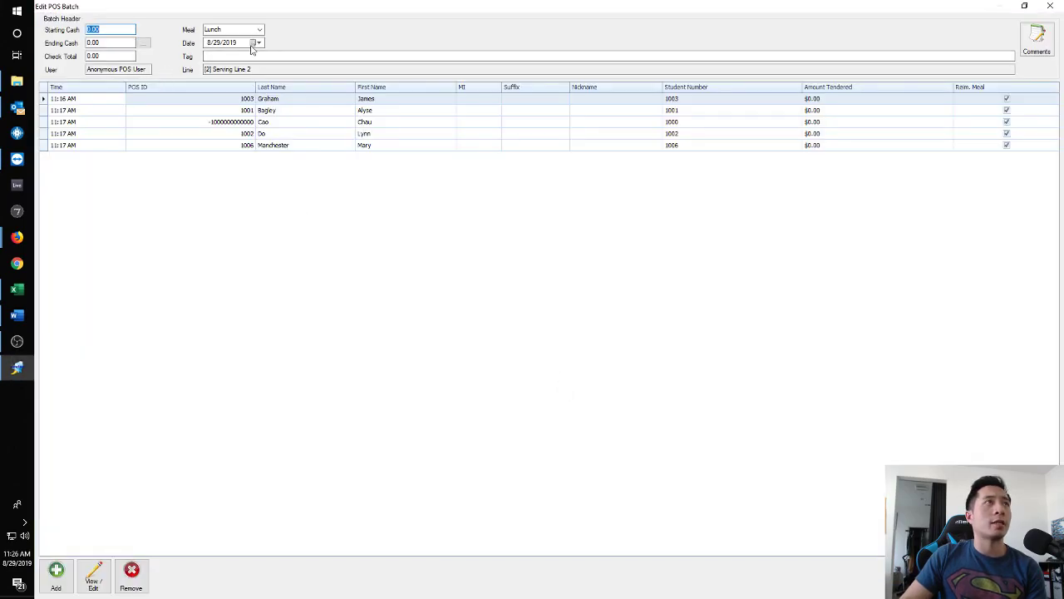
click(257, 43)
click(265, 112)
click(1004, 575)
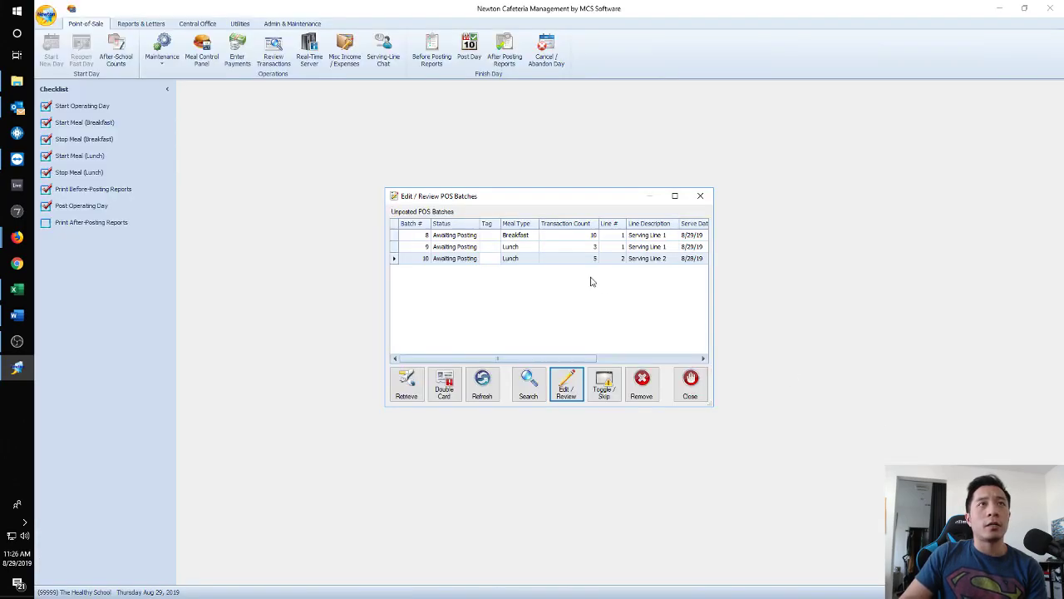
Close the batch list and open the Aug 29 Post Operating Day form.
drag(720, 408, 904, 418)
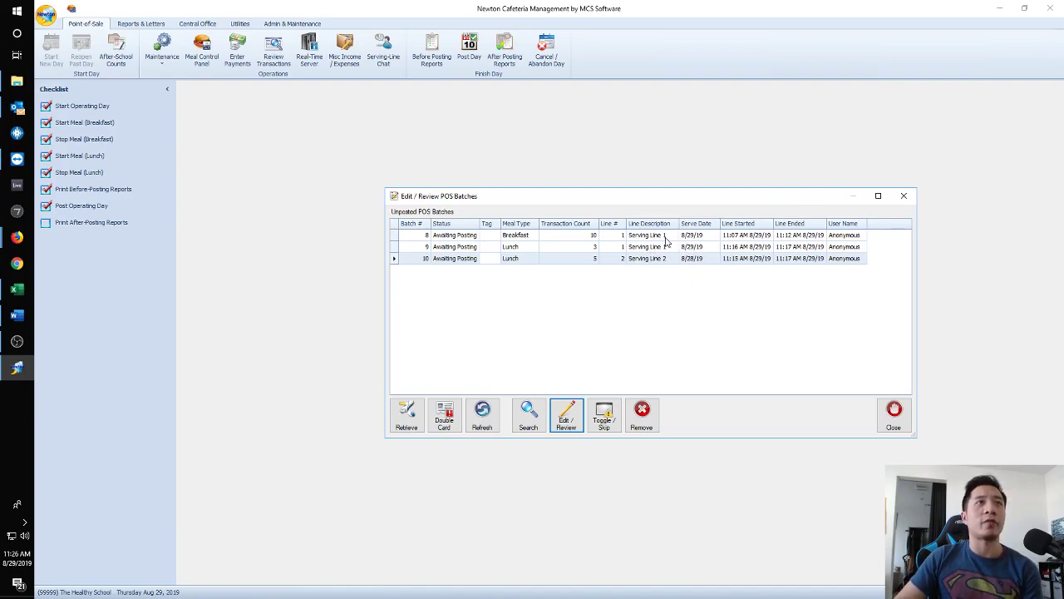
click(904, 195)
click(125, 207)
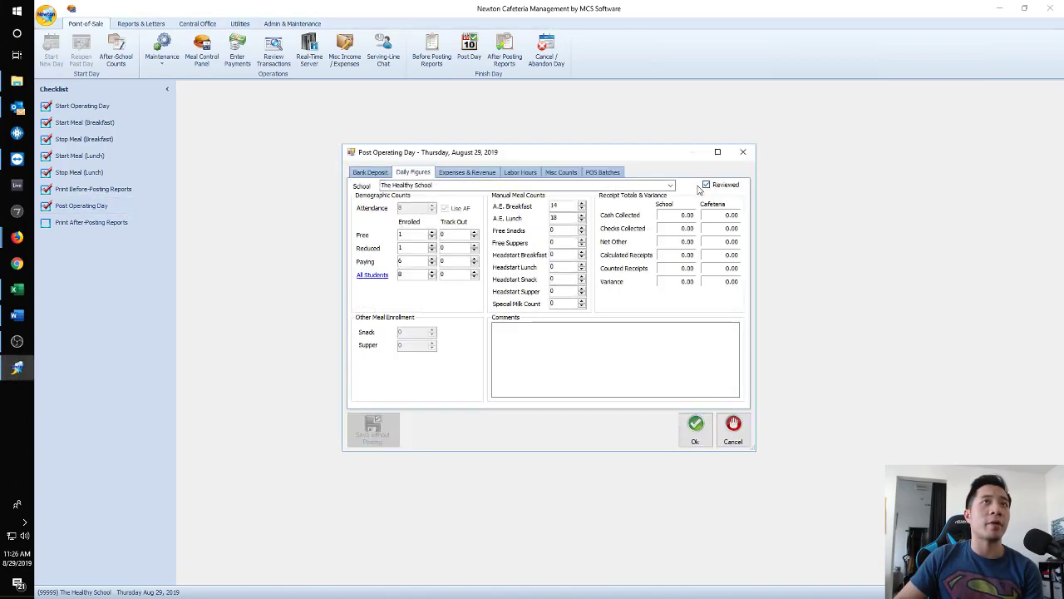
Try posting, dismiss the serving-date mismatch warning, and list unposted batches 8, 9 and 10.
click(686, 427)
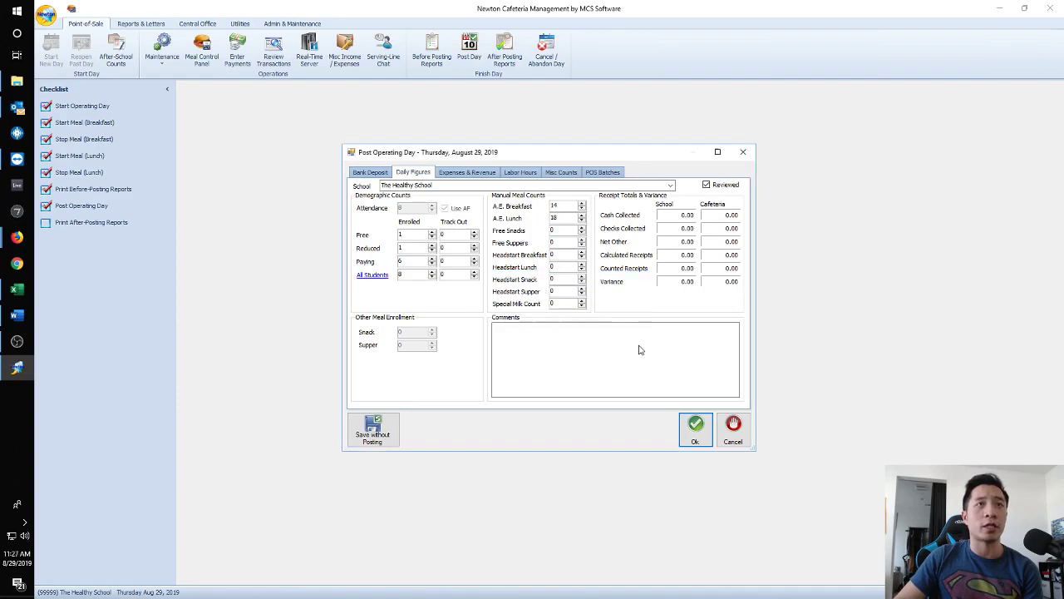
click(632, 344)
click(734, 426)
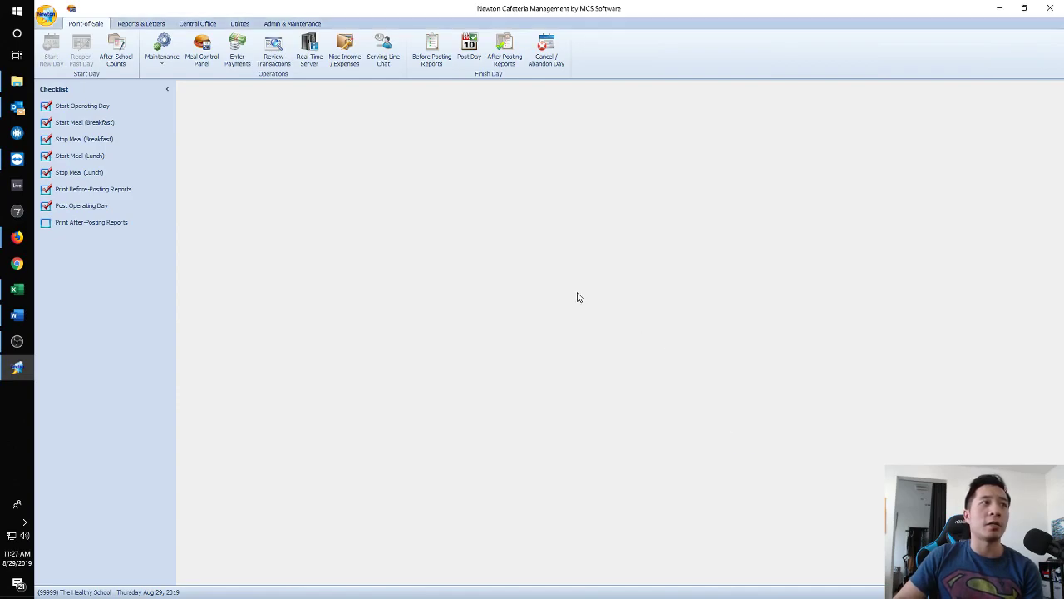
click(276, 52)
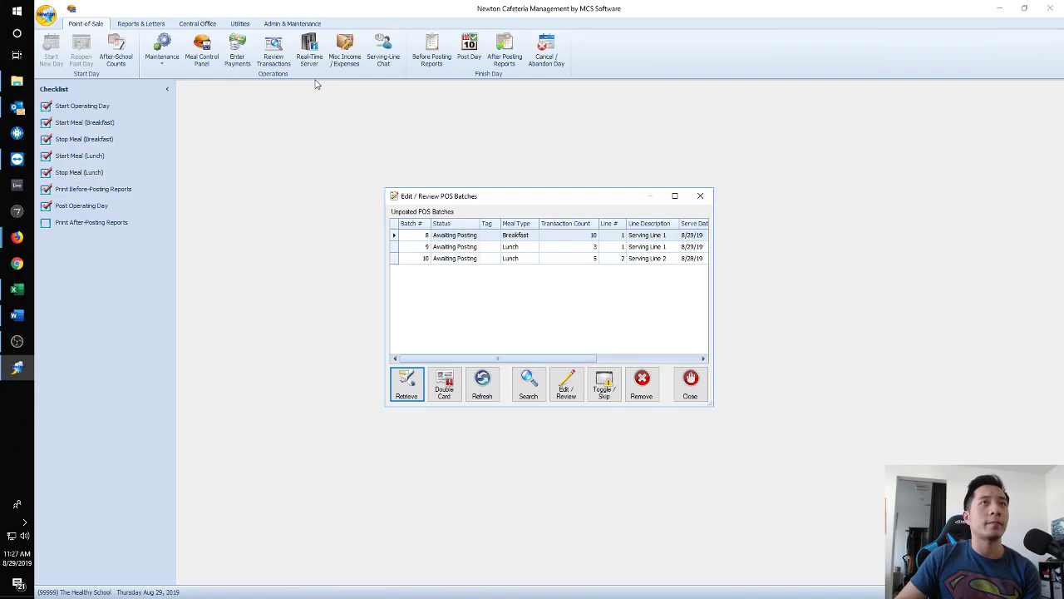
Sort batches by serve date, set 8/28 lunch batch 10 to Skip, and reopen the Aug 29 posting form.
drag(713, 403, 762, 403)
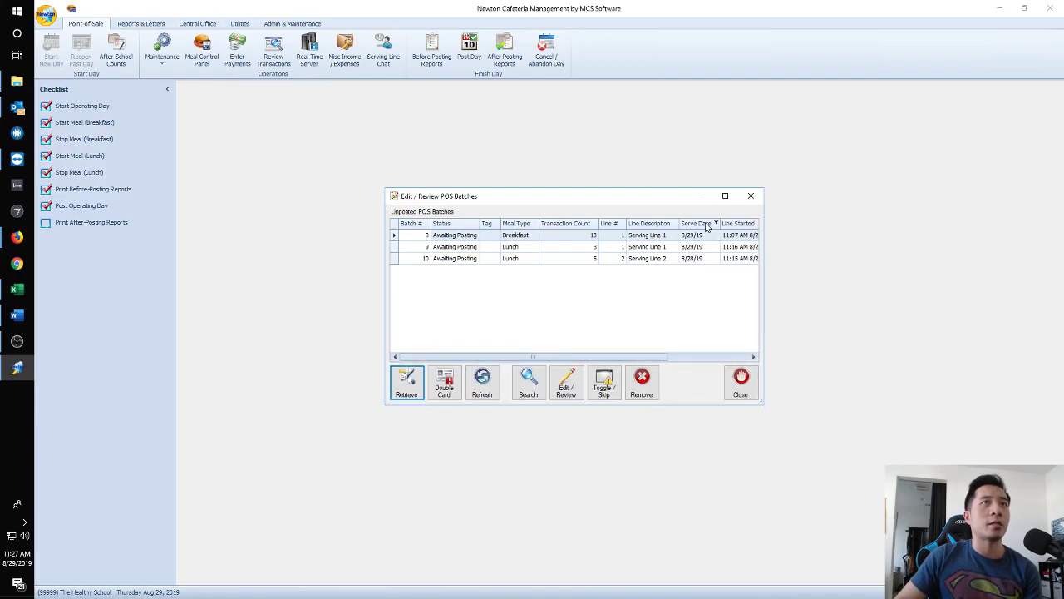
click(706, 226)
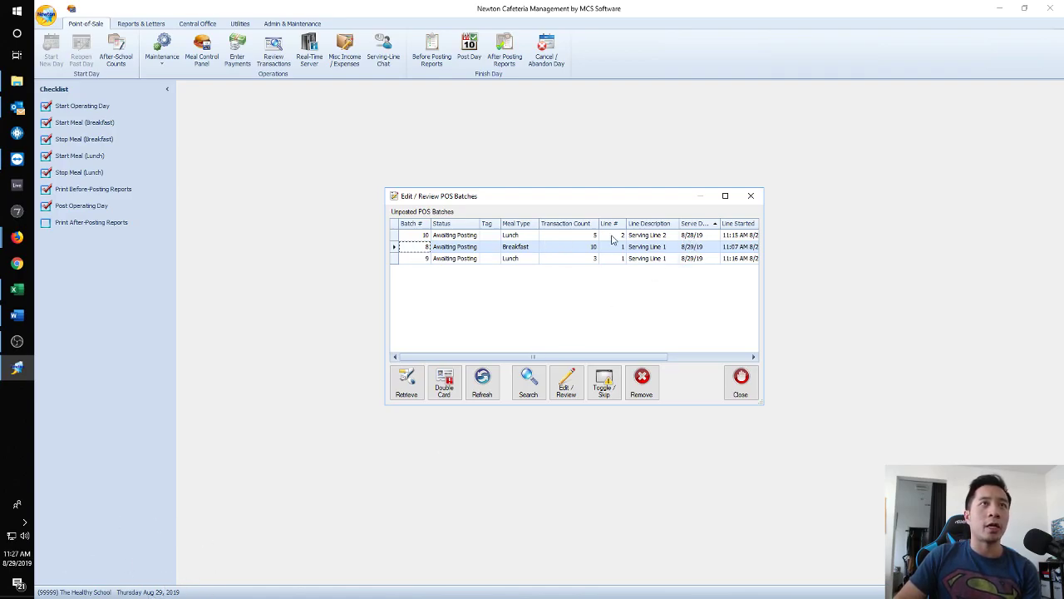
click(701, 236)
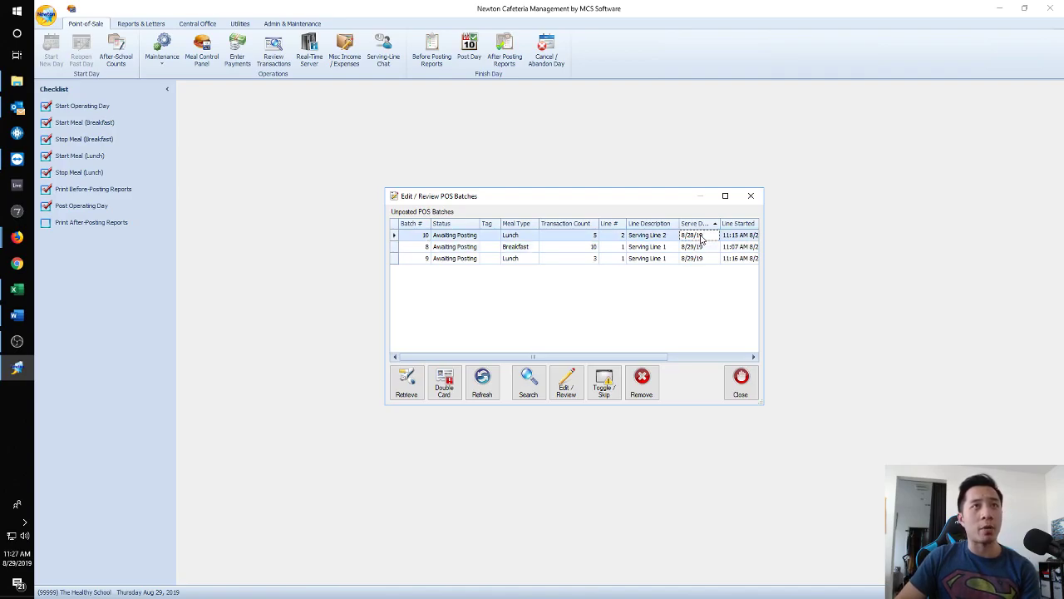
click(604, 379)
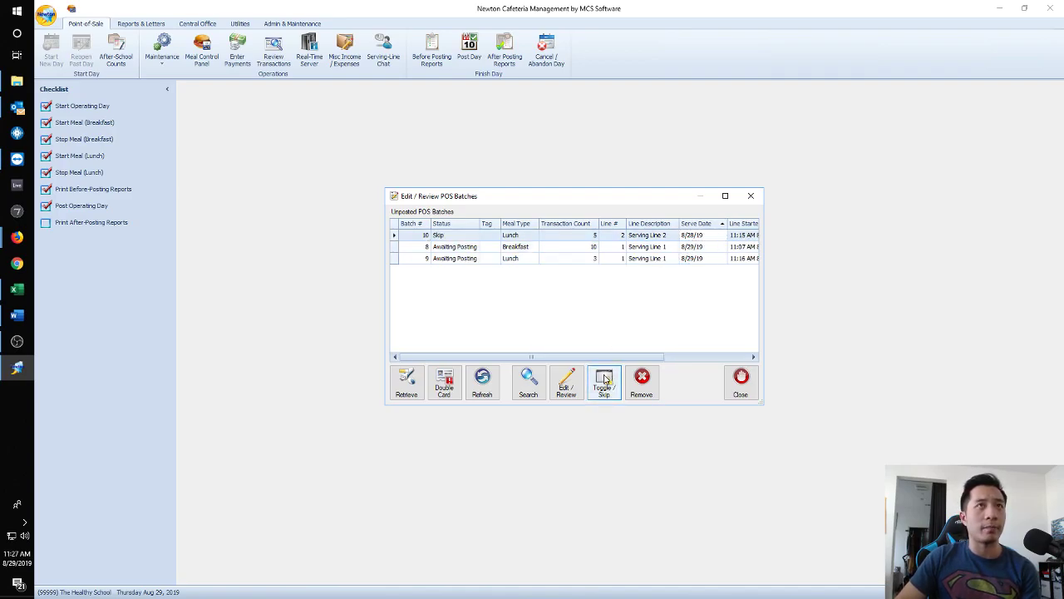
click(741, 384)
click(92, 207)
Enter 5 free snacks and 4 free suppers in Daily Figures and post Aug 29.
click(414, 173)
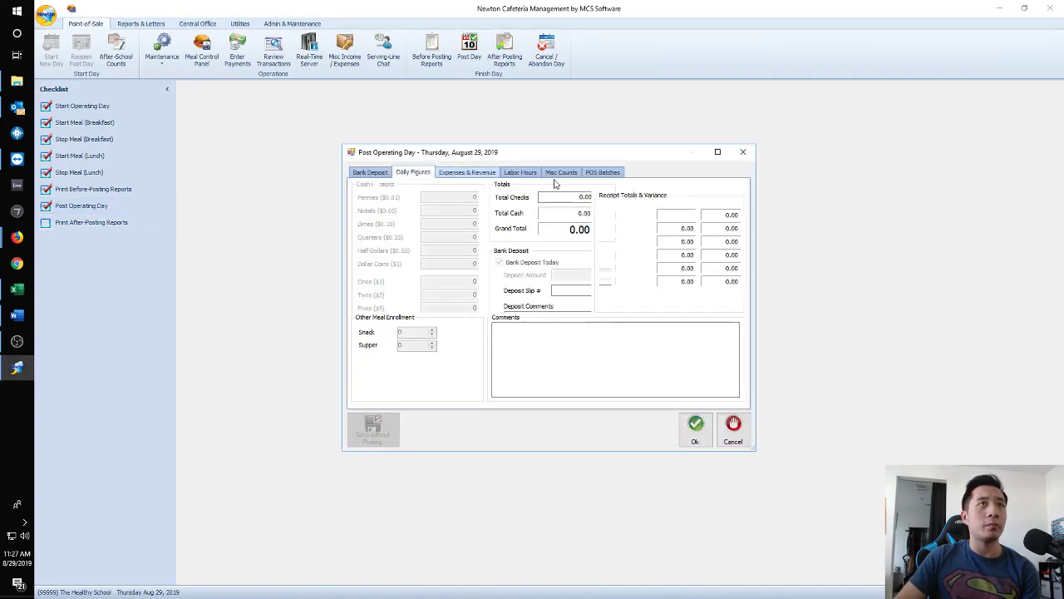
click(671, 186)
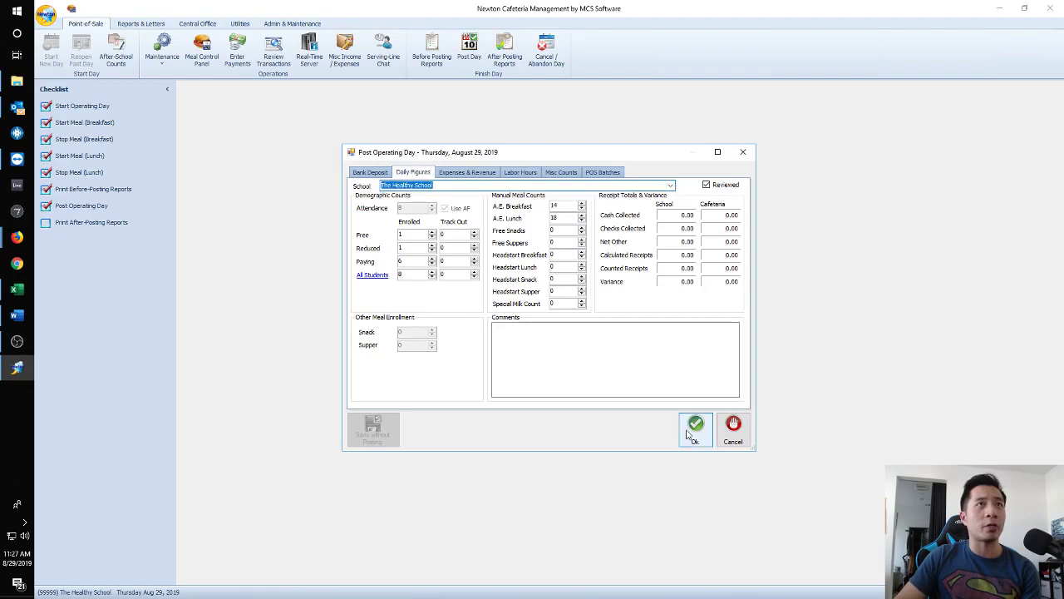
double_click(554, 217)
text(0)
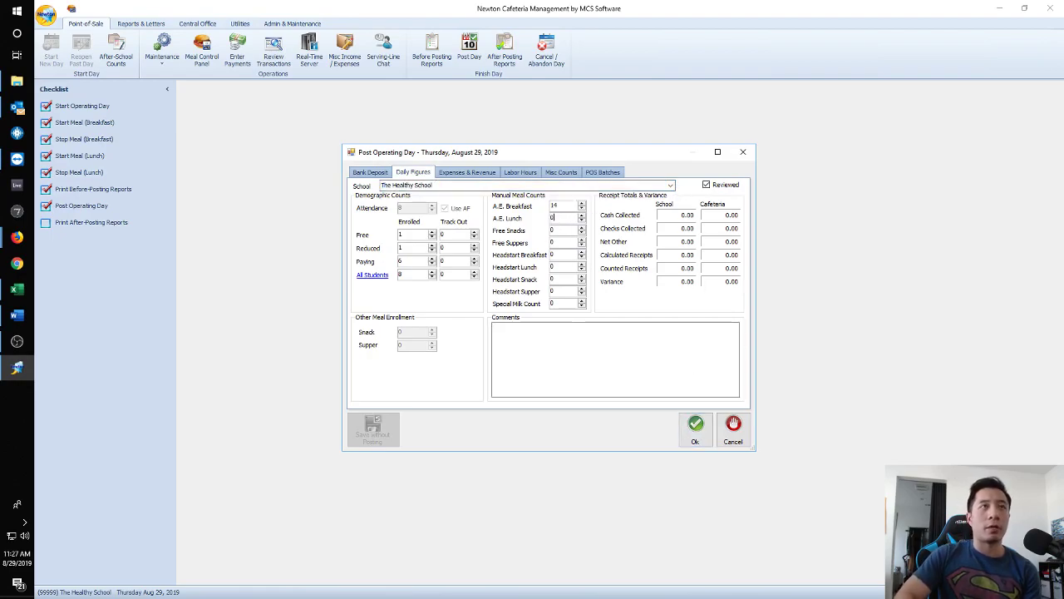
double_click(567, 207)
text(0)
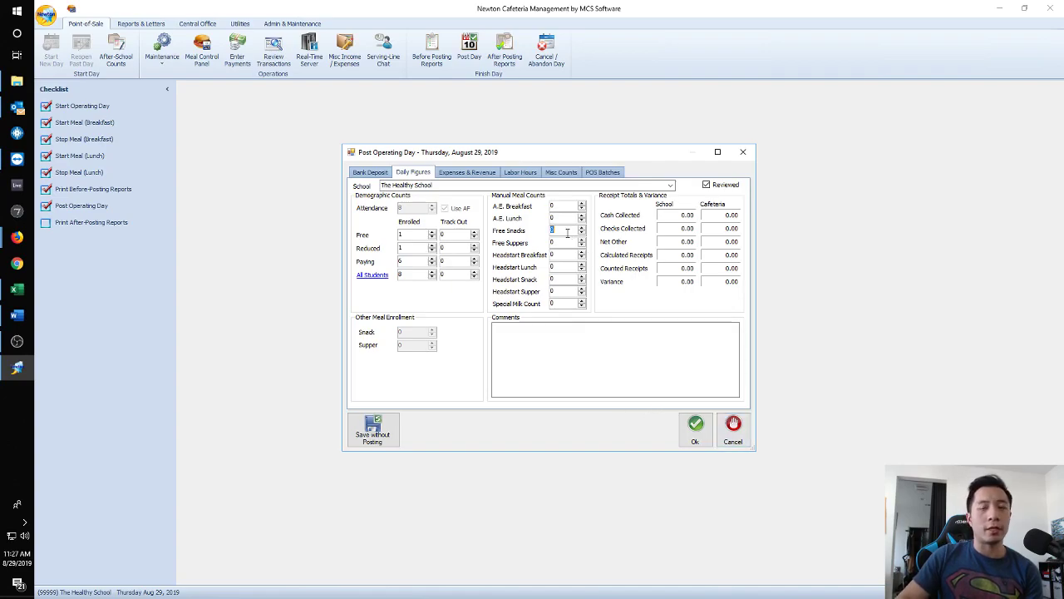
text(5)
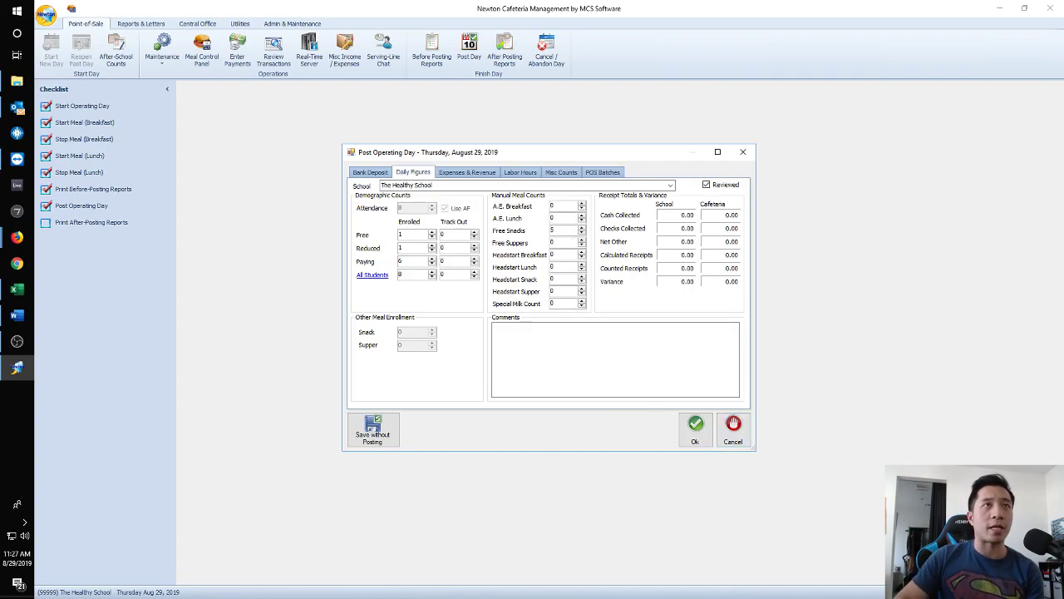
text(4)
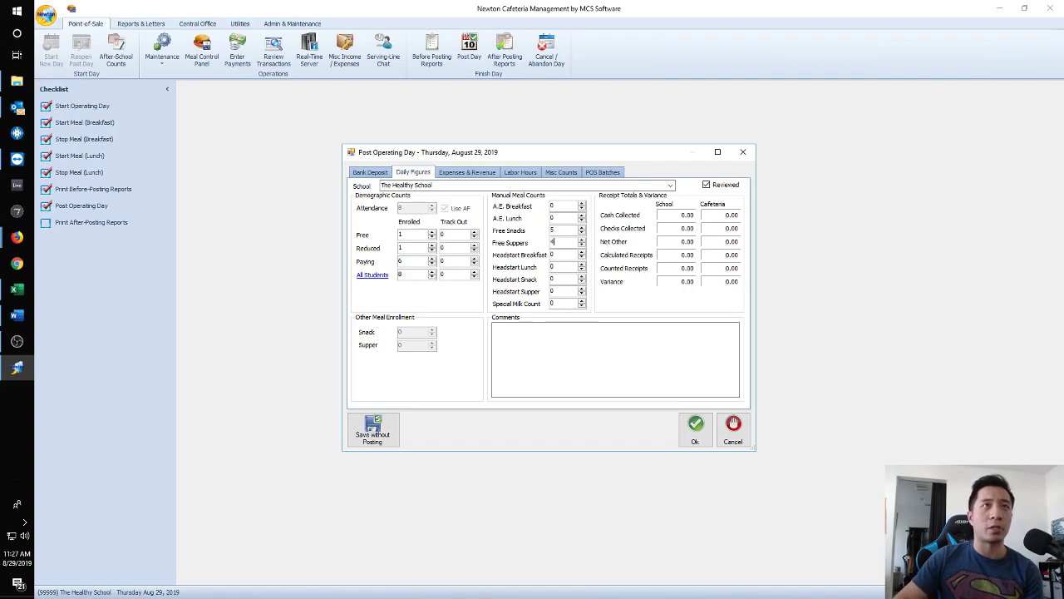
click(696, 441)
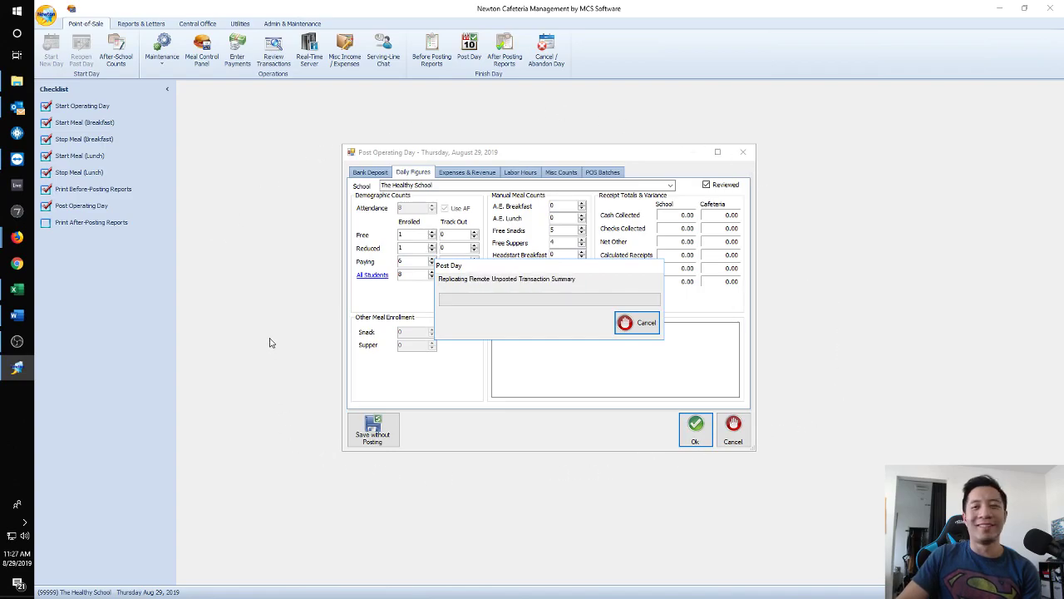
Confirm skipped batch 10 is the only unposted batch and review the posted days.
click(275, 54)
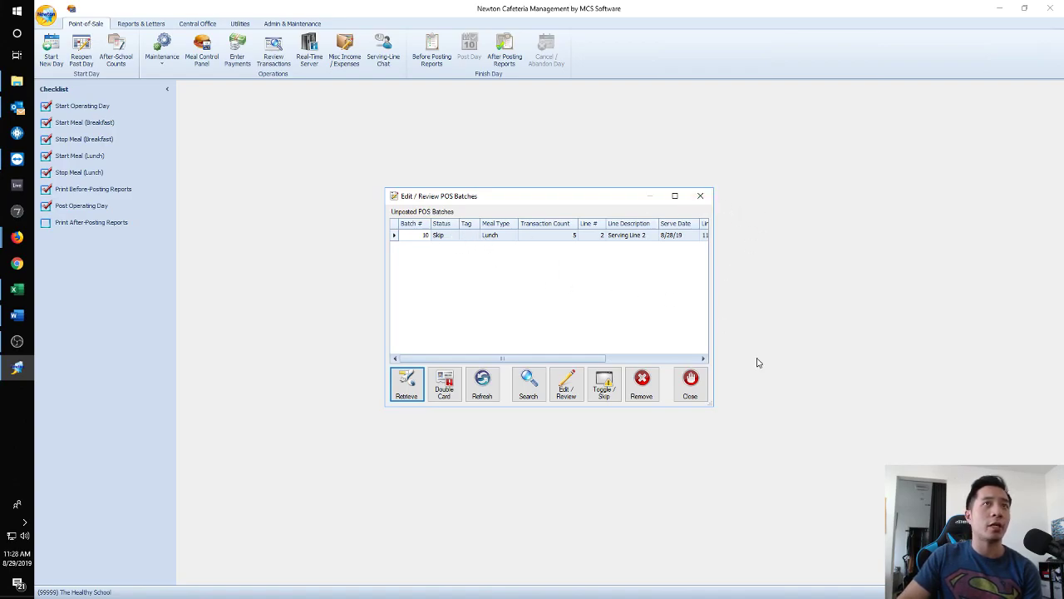
drag(709, 403, 842, 443)
click(567, 241)
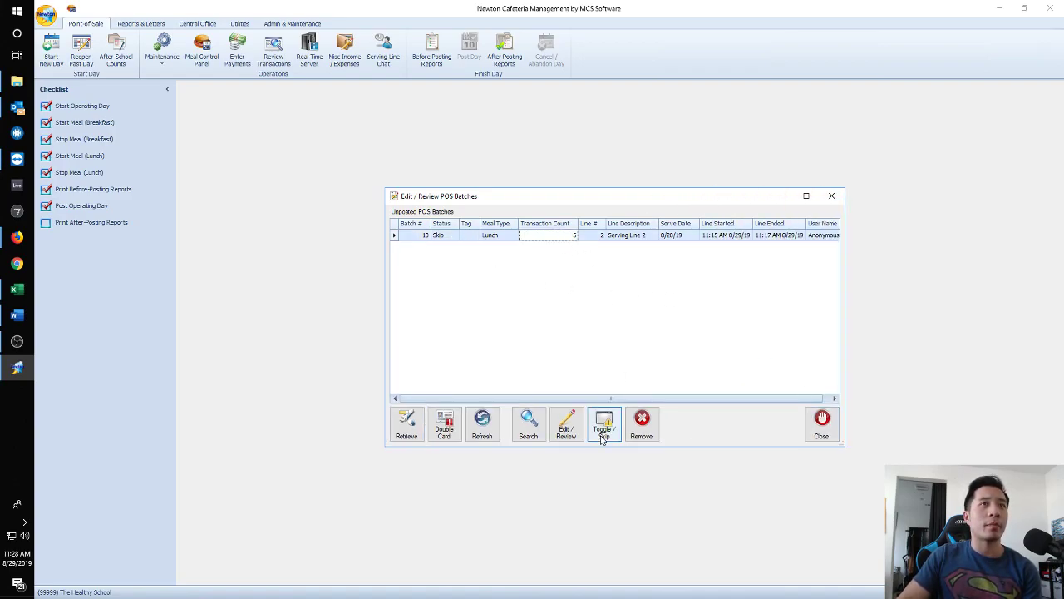
click(821, 424)
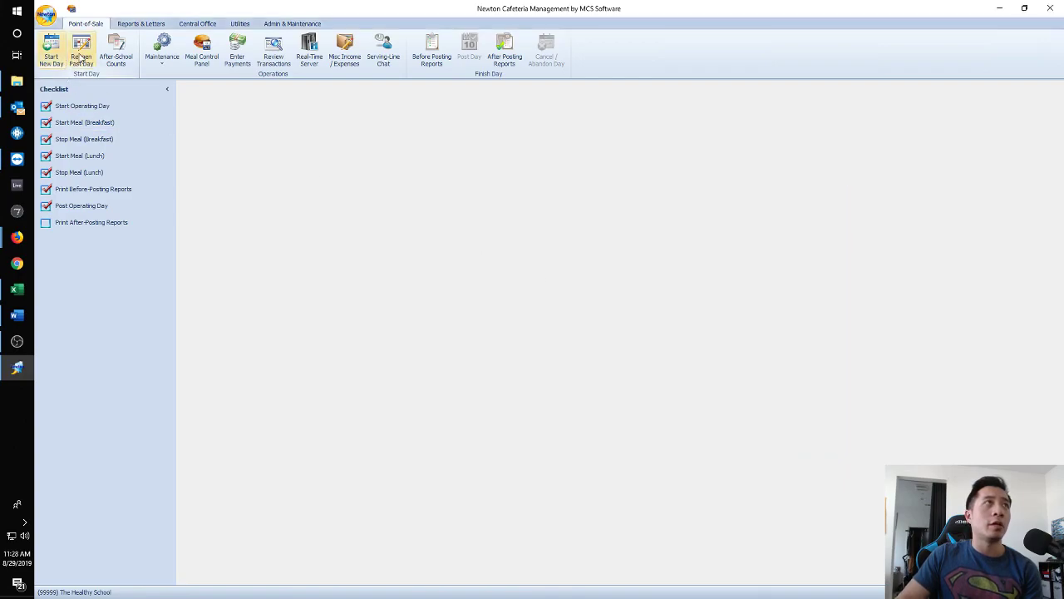
click(80, 52)
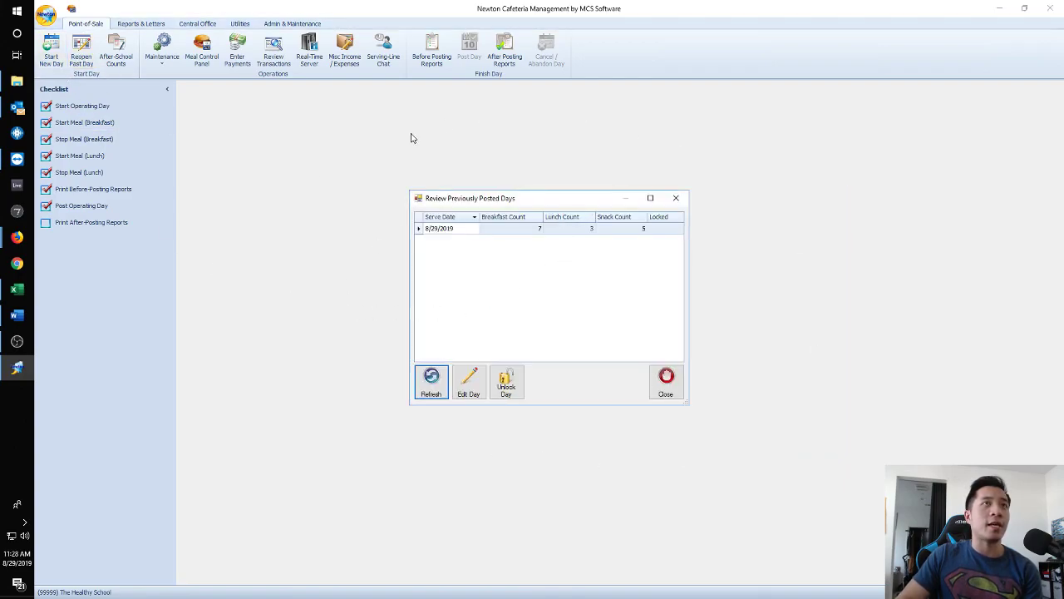
click(675, 197)
Start a new operating day for Wednesday, August 28, 2019.
click(51, 51)
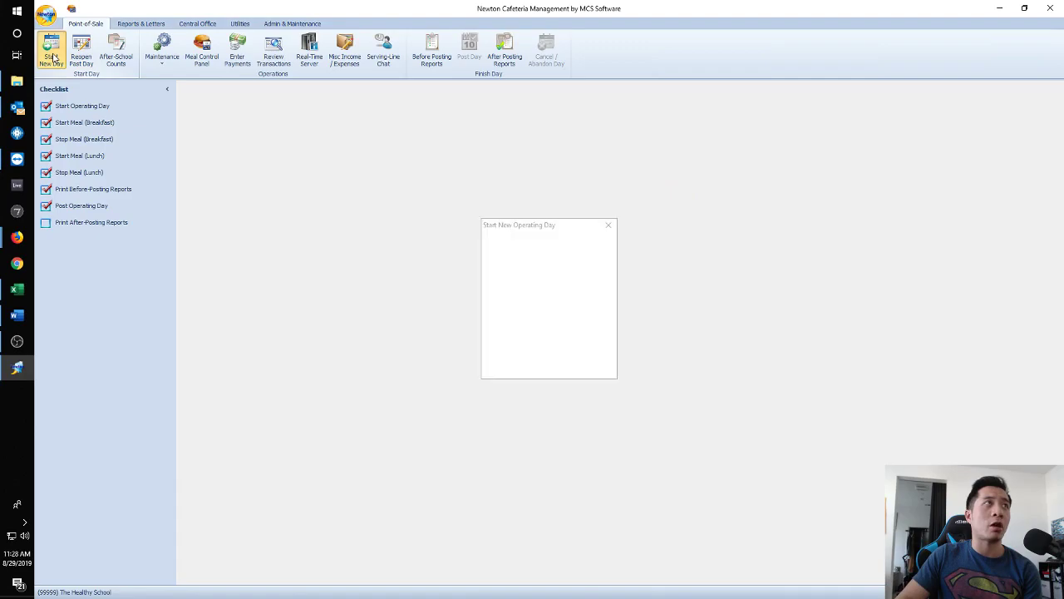
click(549, 314)
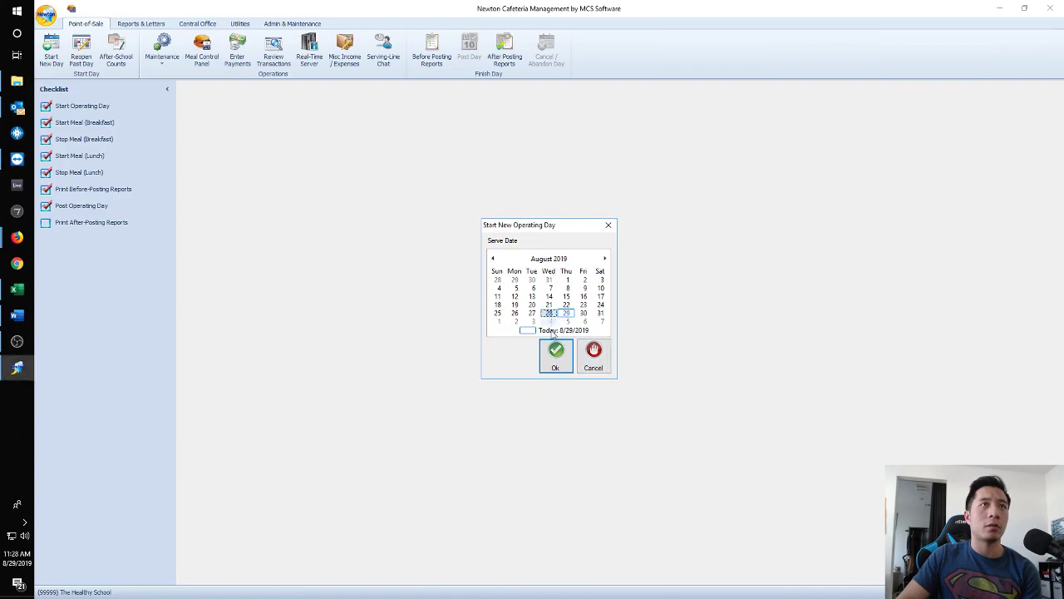
click(555, 356)
Toggle the Skip status of lunch batch 10 in the unposted batches list.
right_click(17, 106)
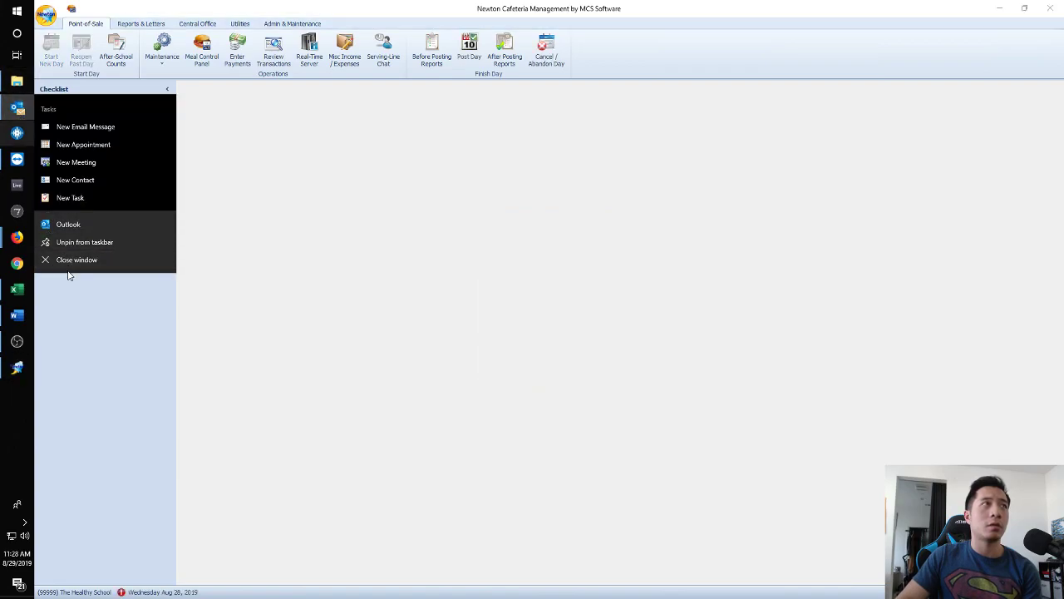
click(69, 275)
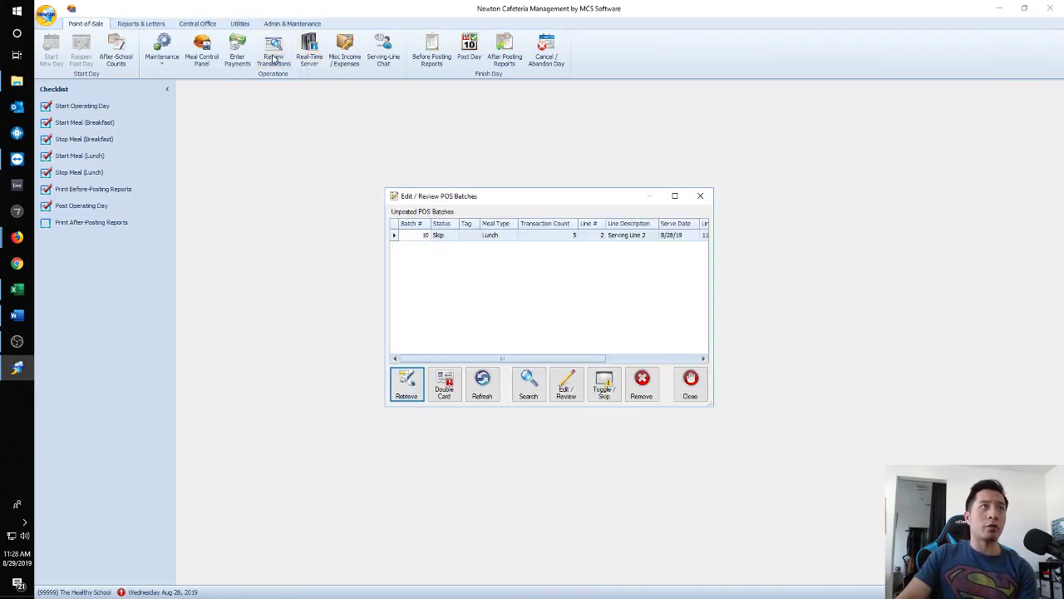
click(558, 235)
click(605, 384)
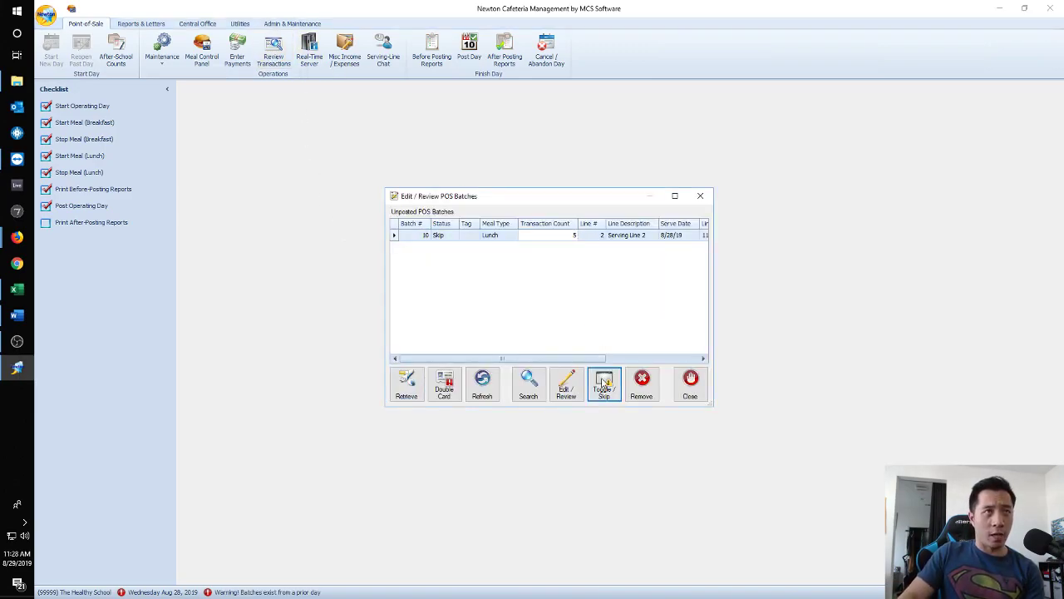
click(690, 384)
Review the Aug 28 daily meal and bank deposit figures, post the day, then bring up the training notes.
click(129, 222)
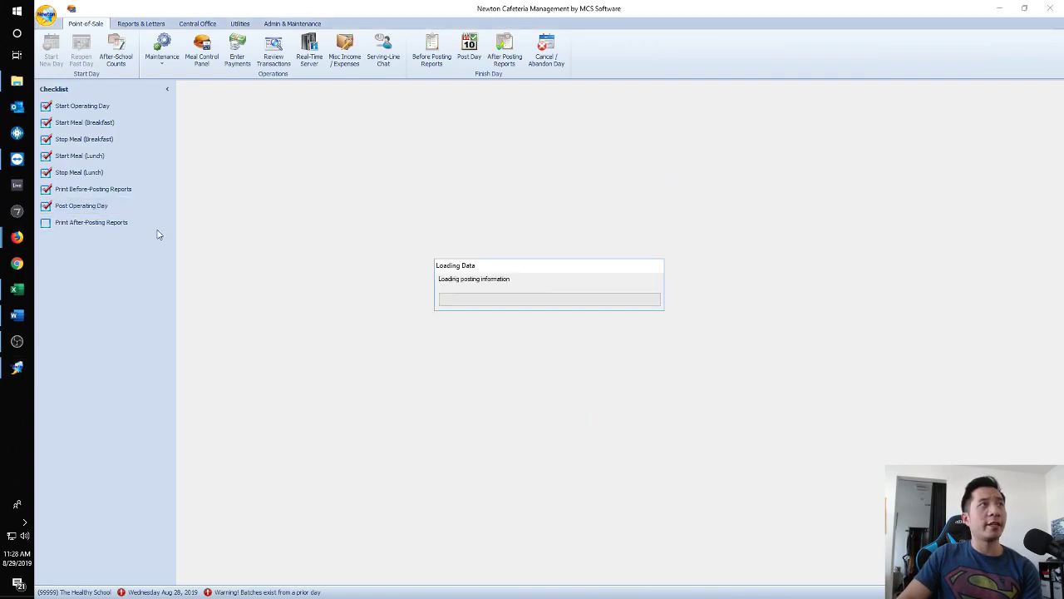
click(416, 172)
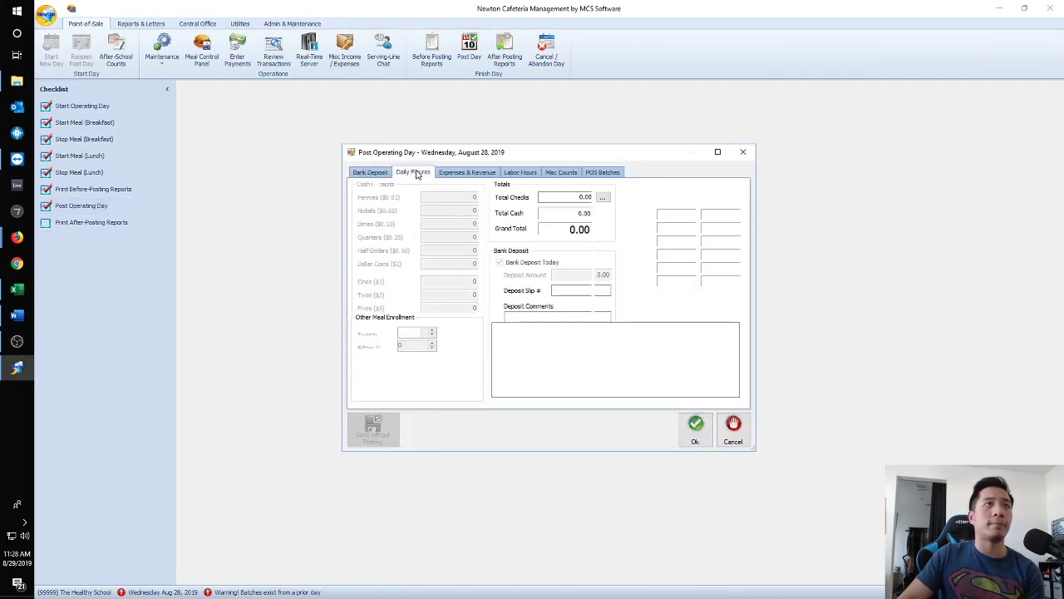
click(391, 172)
click(399, 172)
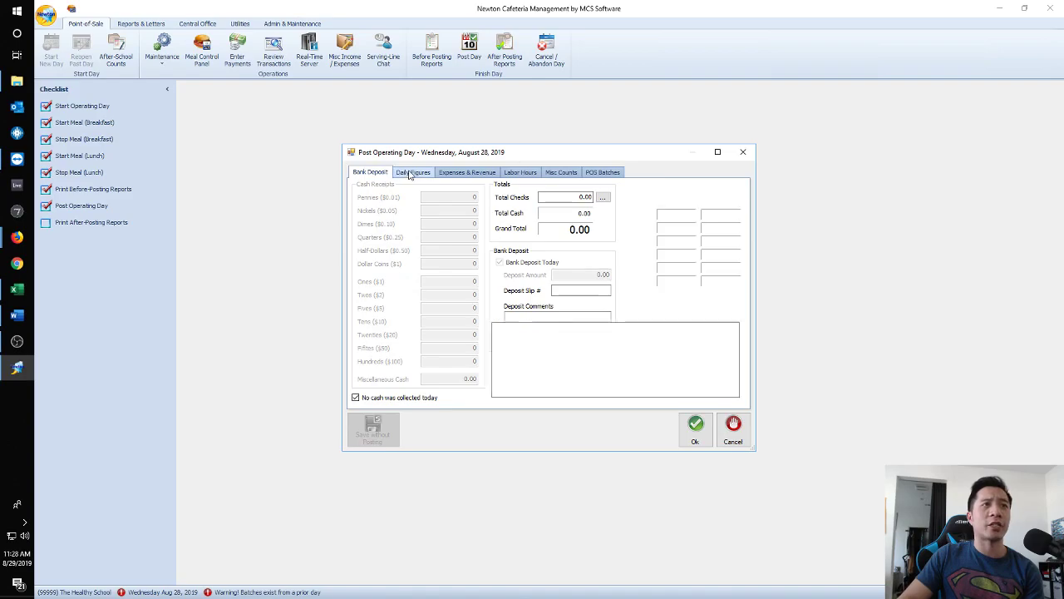
click(699, 430)
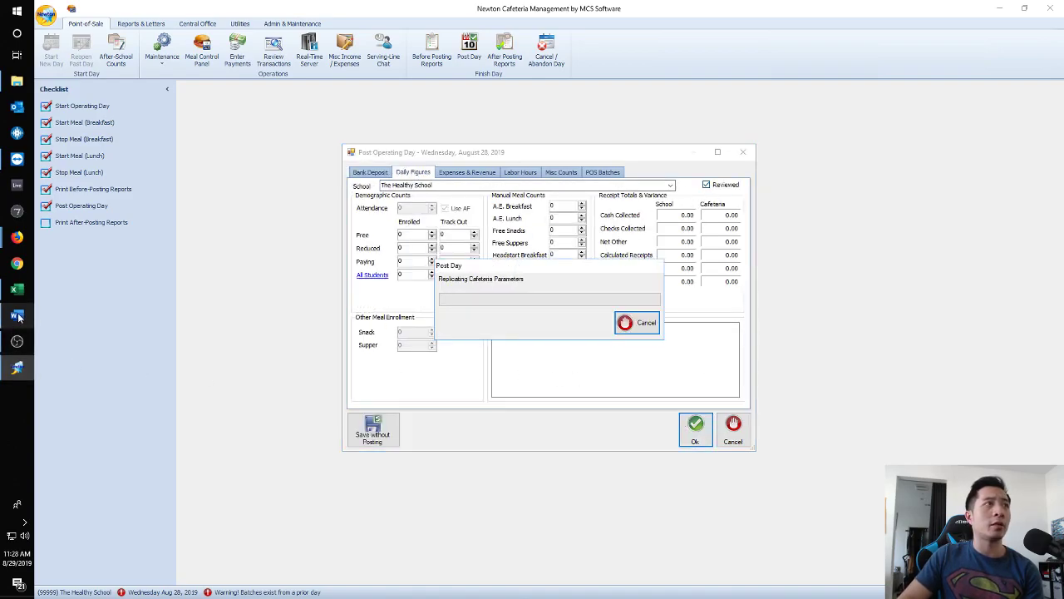
click(17, 315)
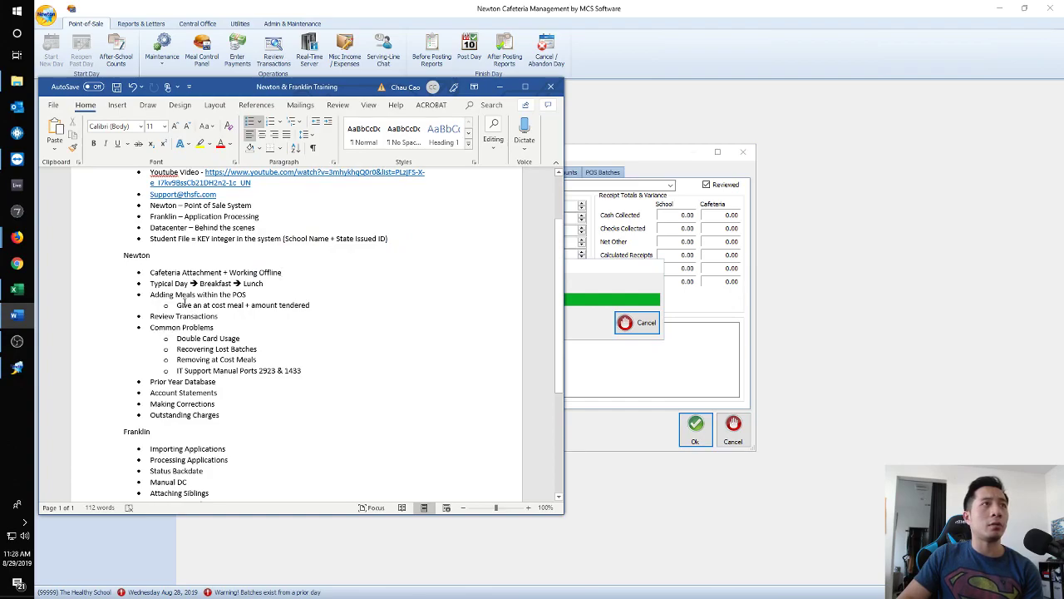
Highlight 'an at cost meal' in the notes and accept Newton's posting warning.
drag(245, 305, 195, 305)
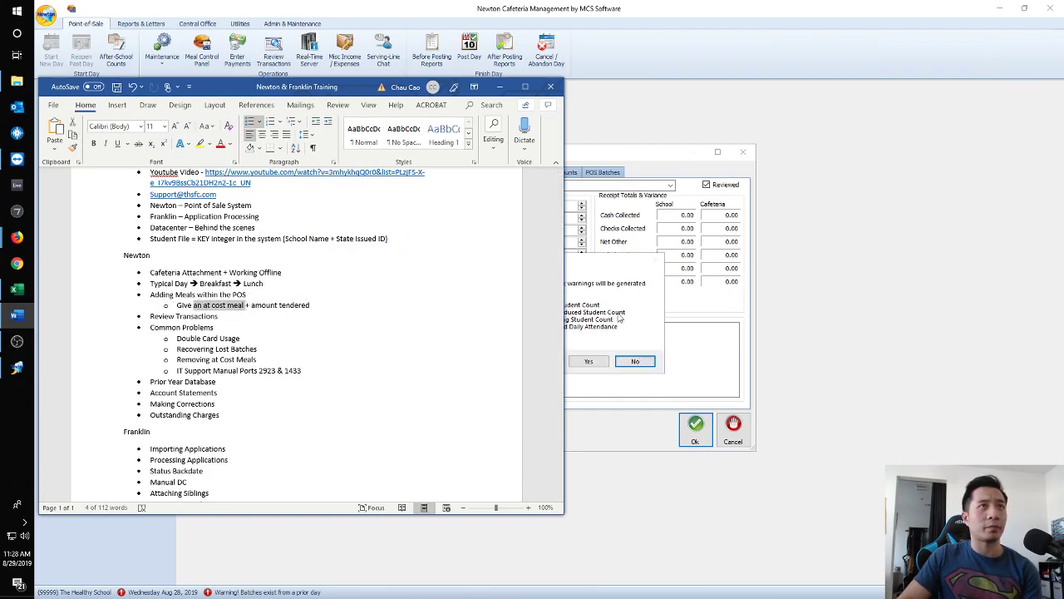
click(615, 318)
click(588, 361)
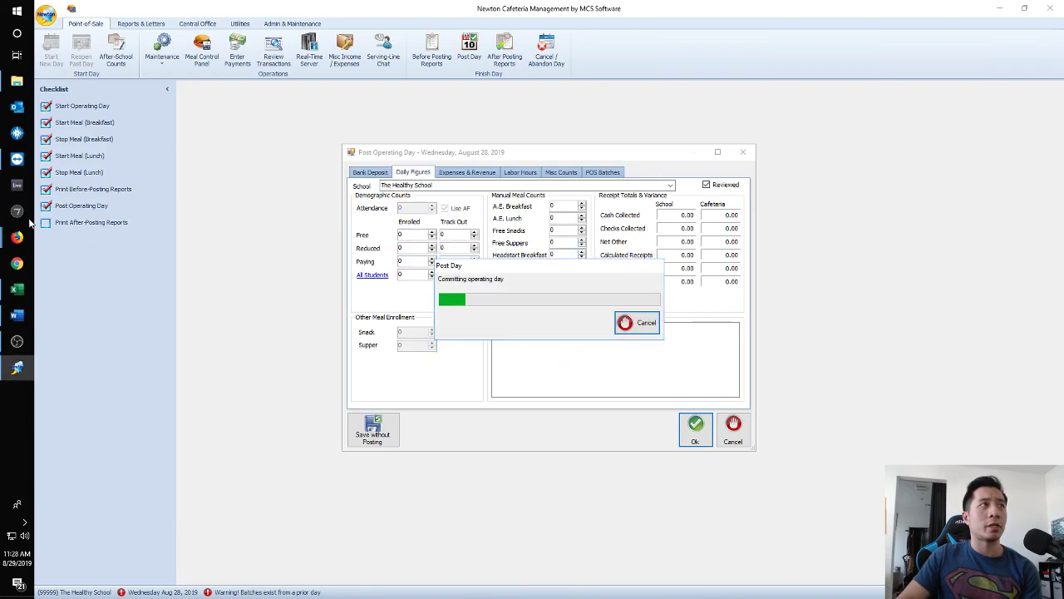
Highlight the Double Card Usage and Recovering Lost Batches topics, then hide the notes.
click(20, 316)
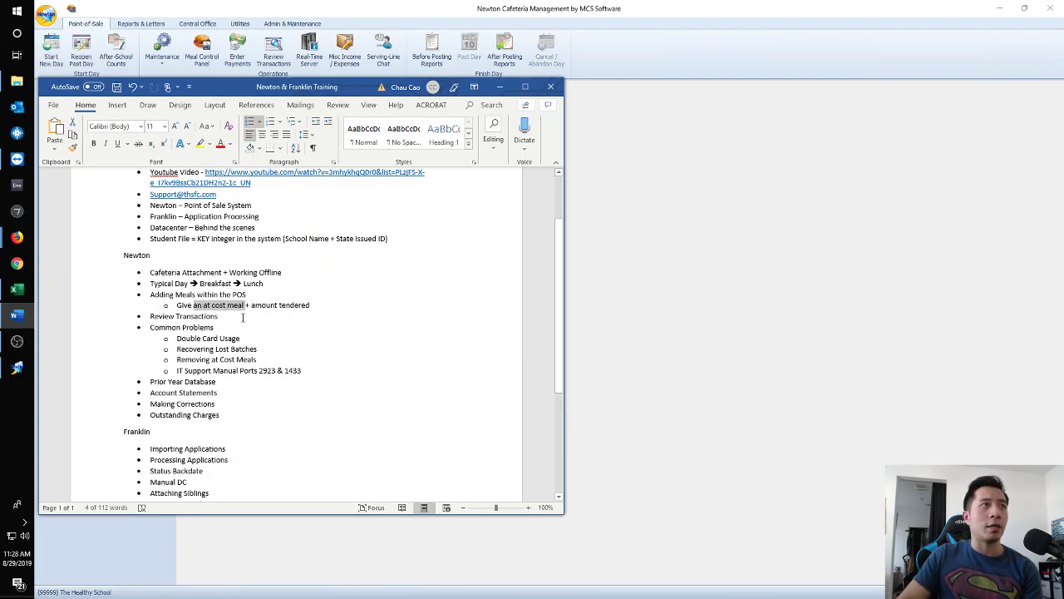
triple_click(204, 338)
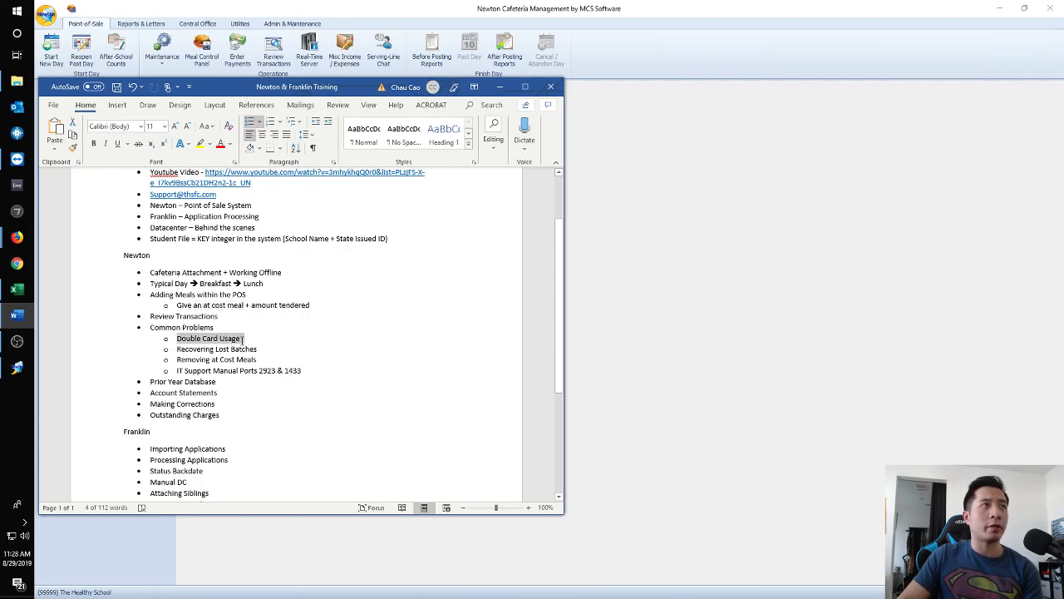
triple_click(177, 350)
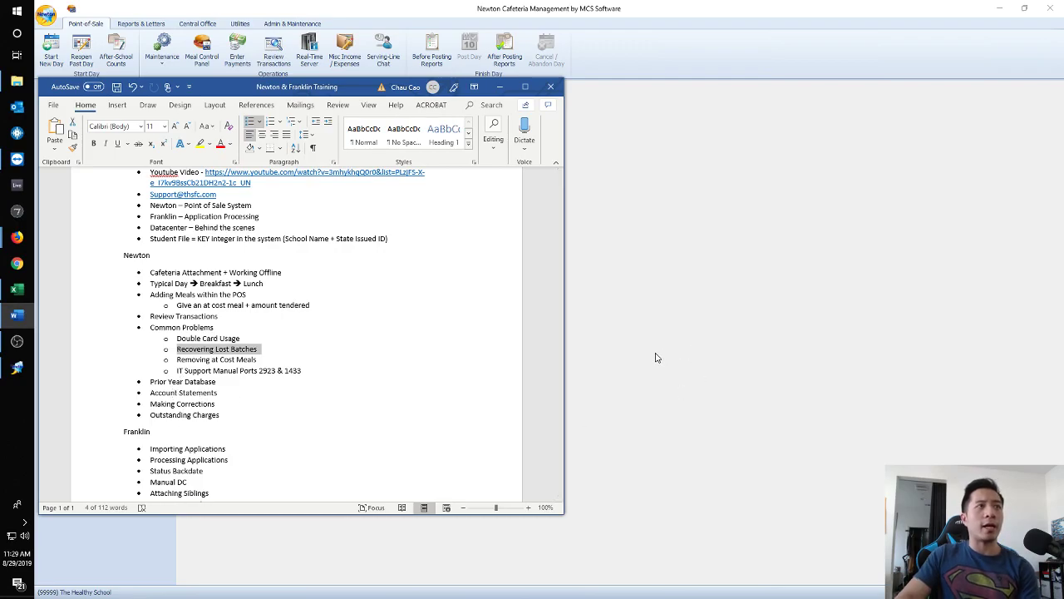
key(alt+Tab)
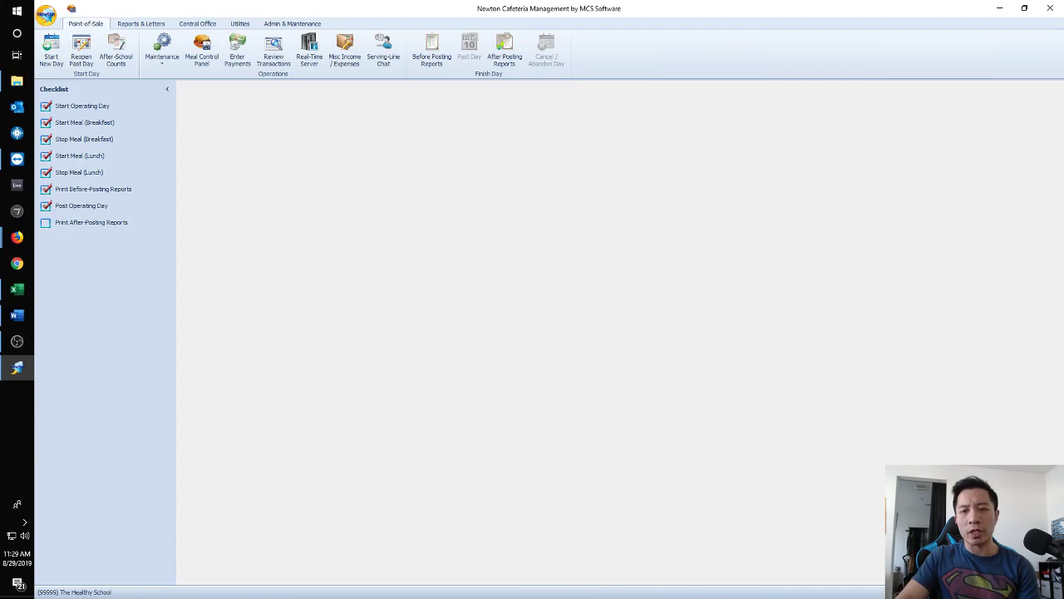